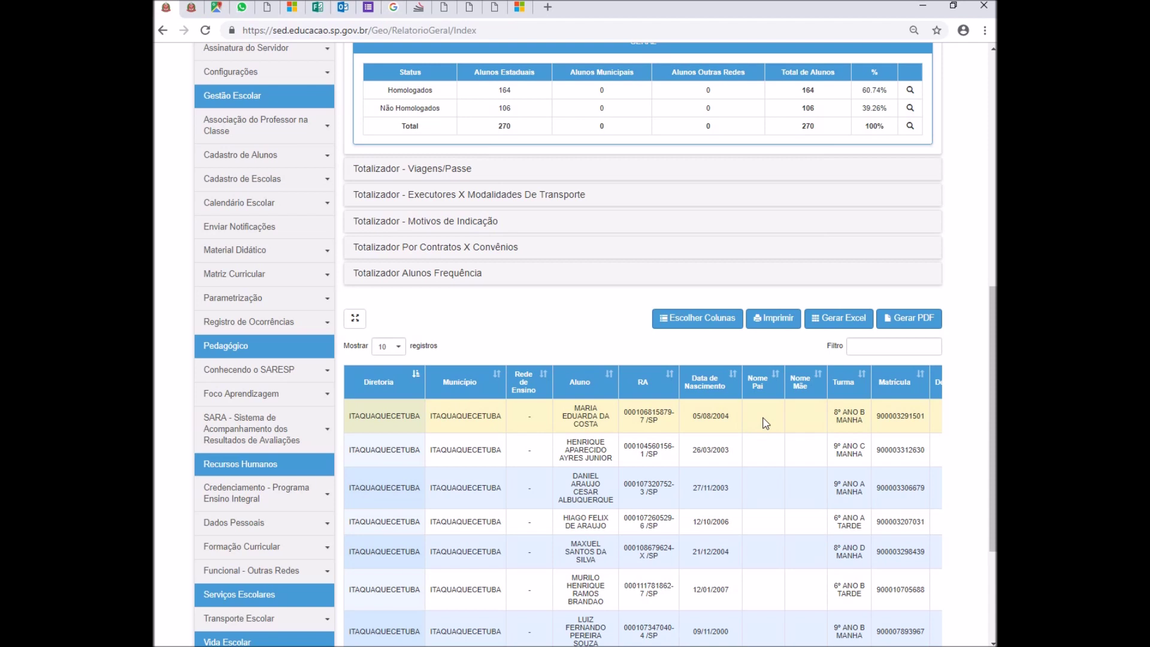
- Scroll the student report right to reveal the Id Transporte, Modalidade and Motivo Indicação columns
scroll(764, 422, "right", 5)
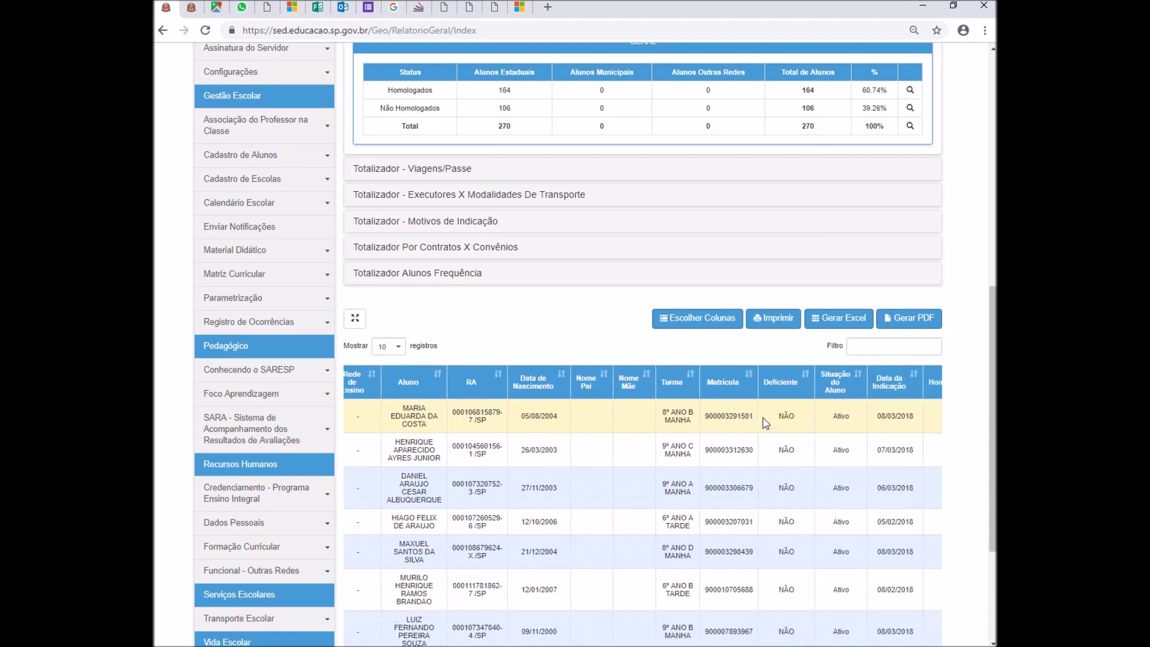
scroll(764, 423, "right", 6)
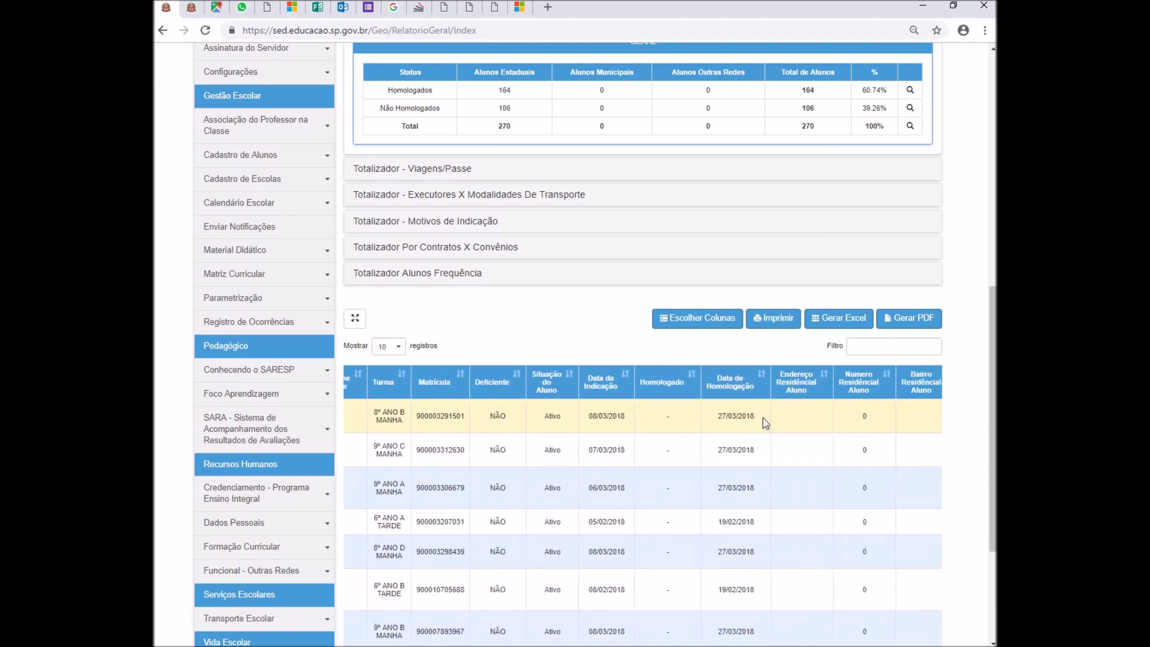
scroll(766, 423, "right", 6)
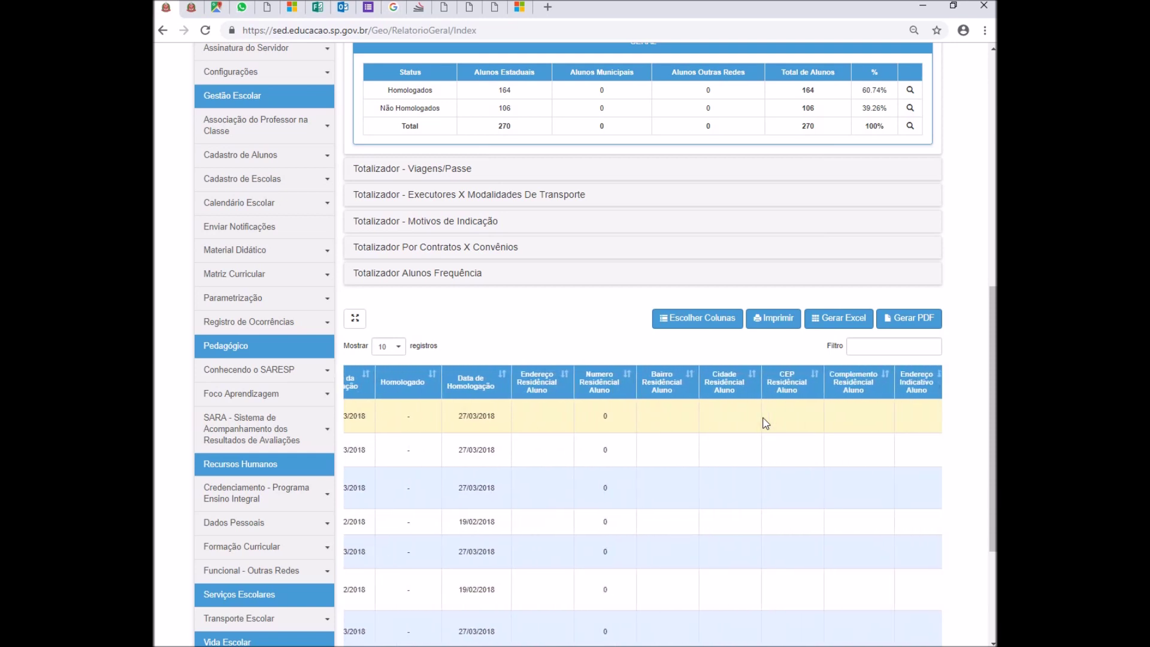
scroll(766, 423, "right", 8)
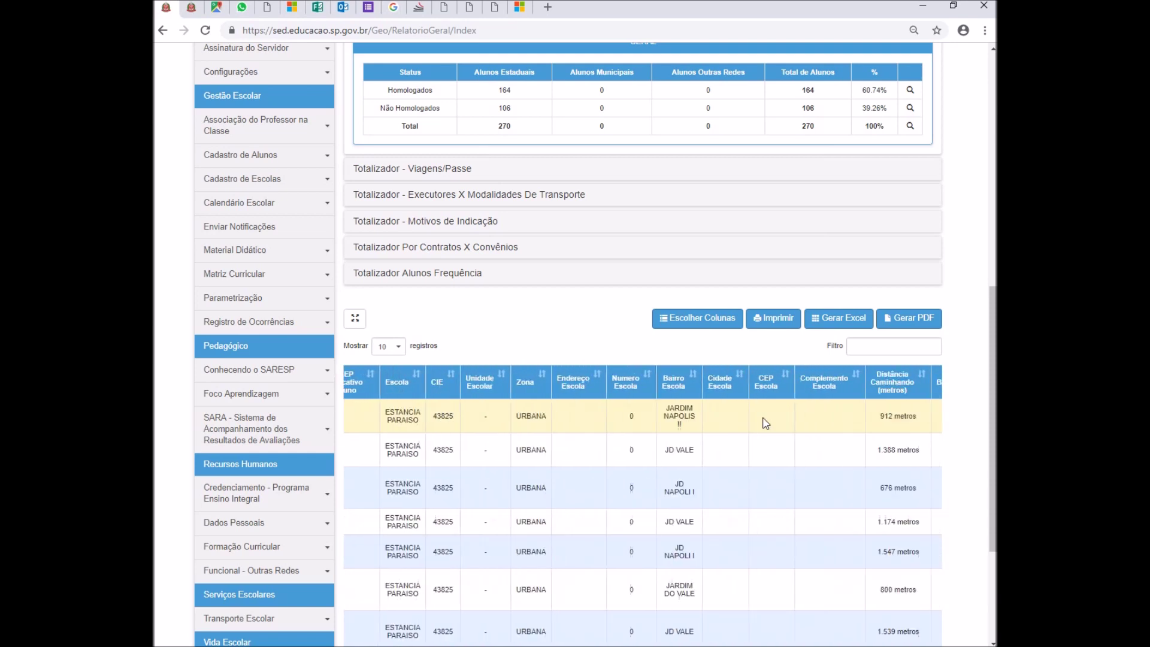
scroll(766, 423, "right", 8)
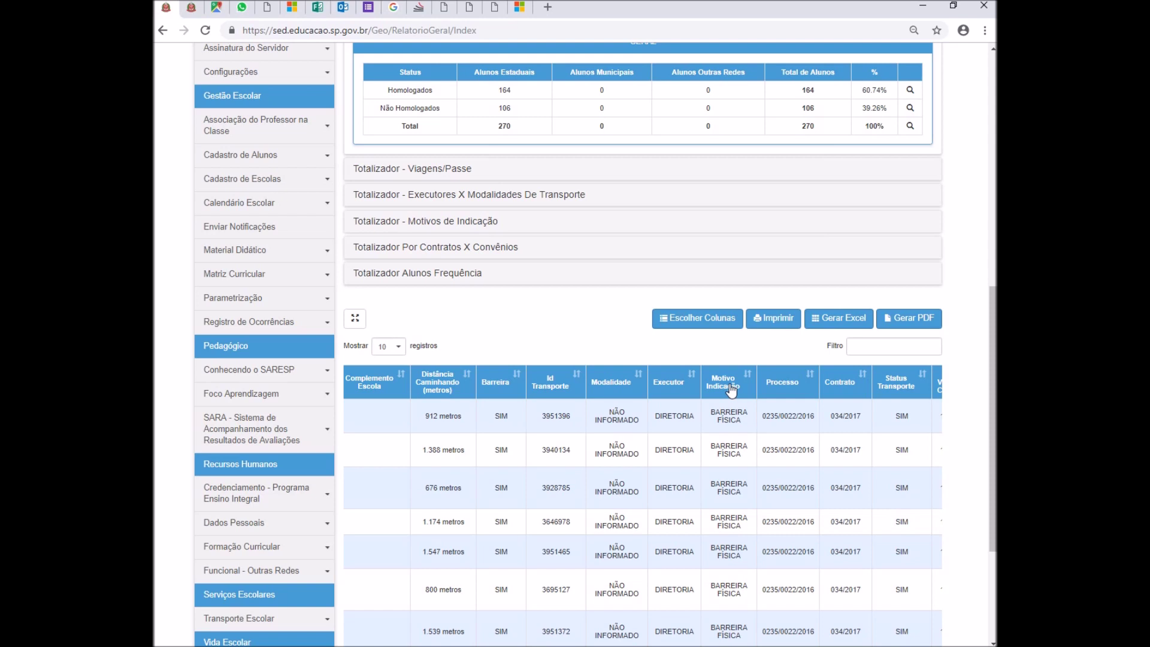
- Toggle the Distância Caminhando sort, then sort the report by Motivo Indicação
left_click(438, 389)
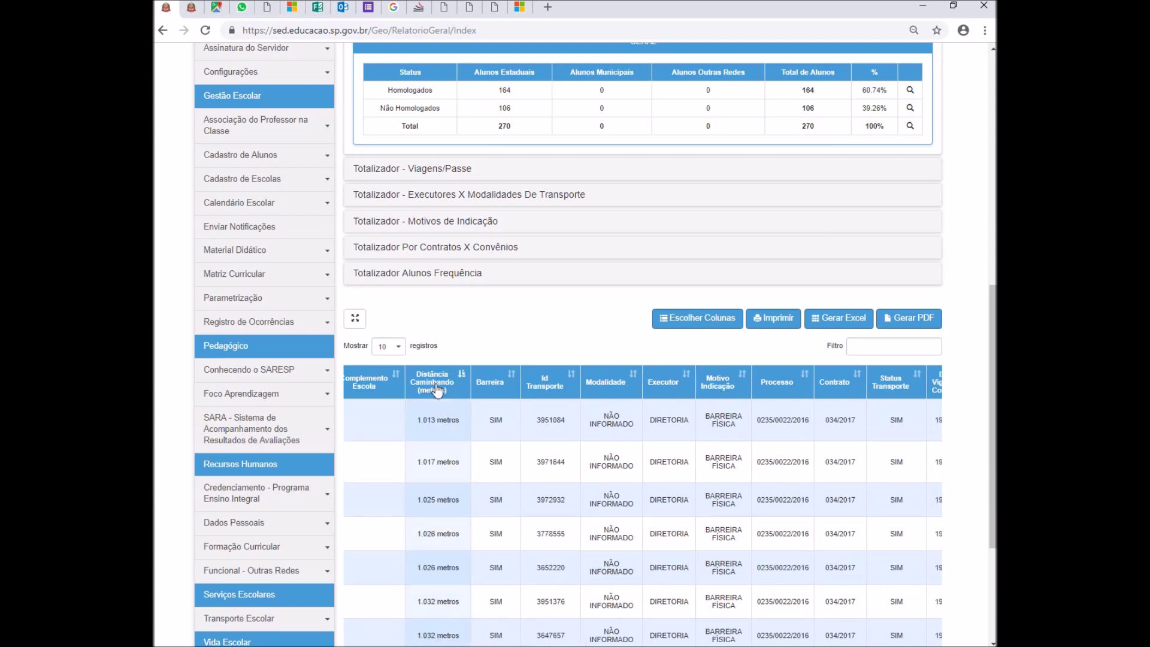
left_click(426, 387)
left_click(426, 388)
left_click(719, 382)
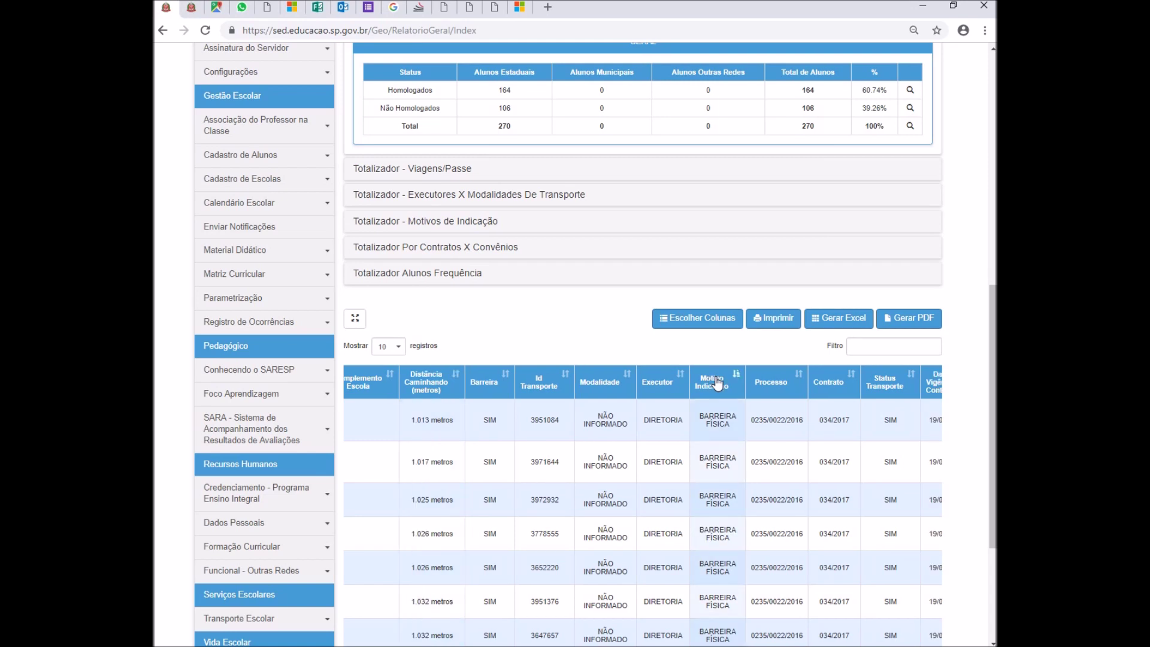
scroll(718, 382, "down", 3)
scroll(715, 377, "up", 3)
scroll(399, 363, "down", 1)
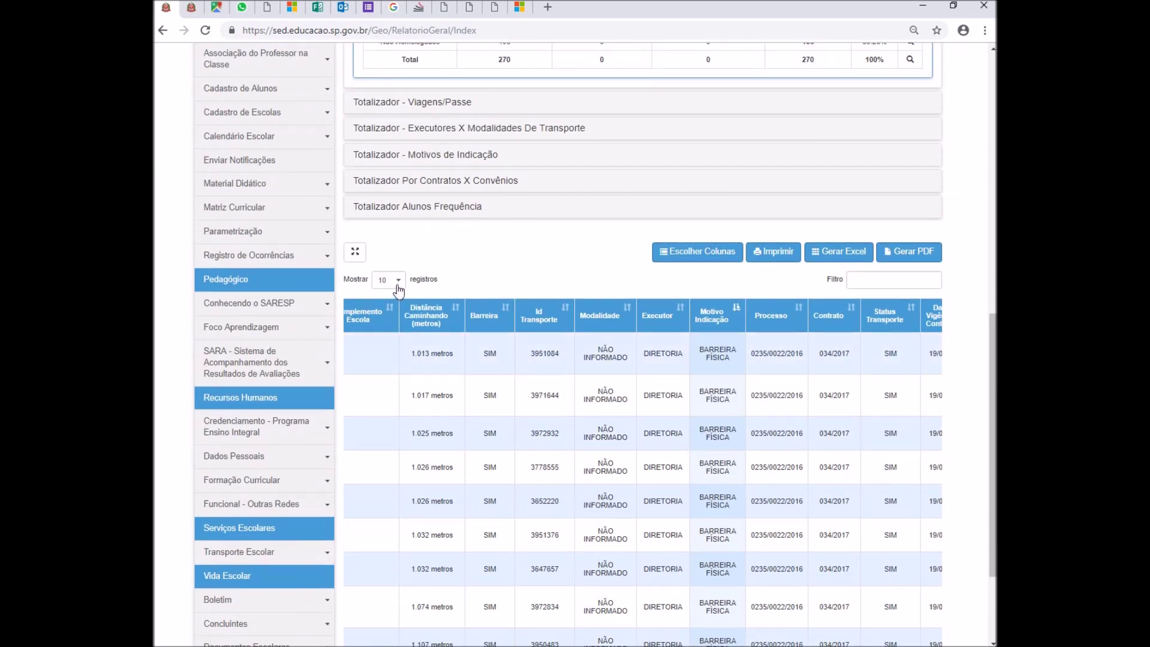
scroll(490, 377, "down", 2)
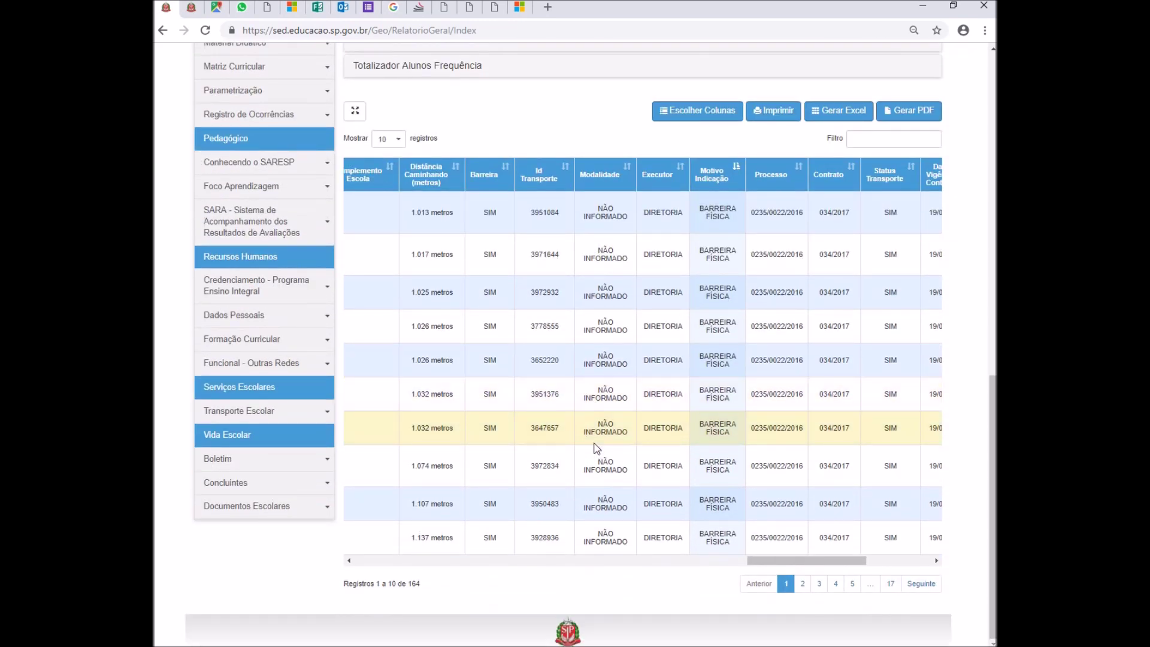
- Show 100 records per page in the transport report and browse the list
left_click(388, 144)
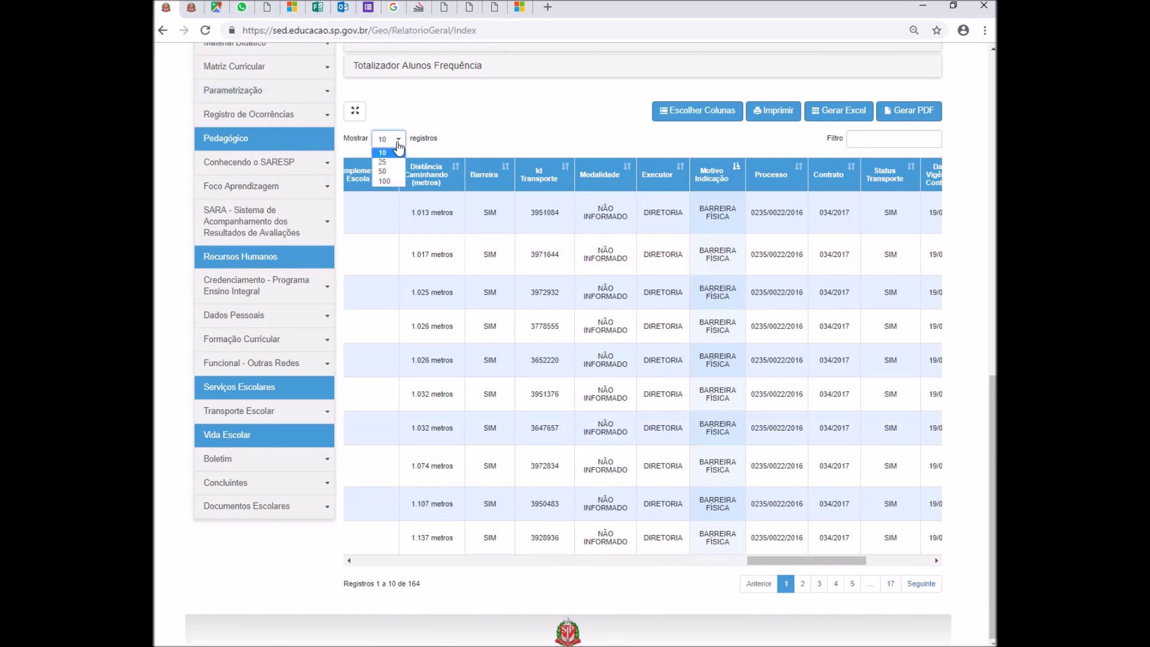
left_click(384, 181)
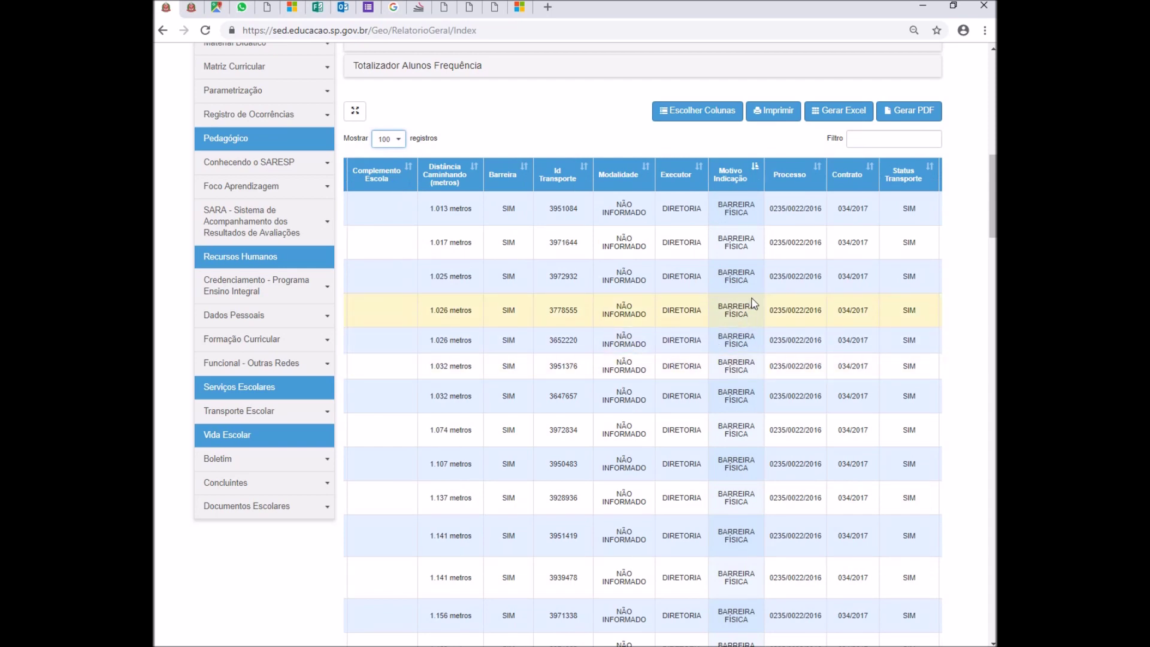
scroll(753, 302, "down", 6)
scroll(753, 300, "up", 5)
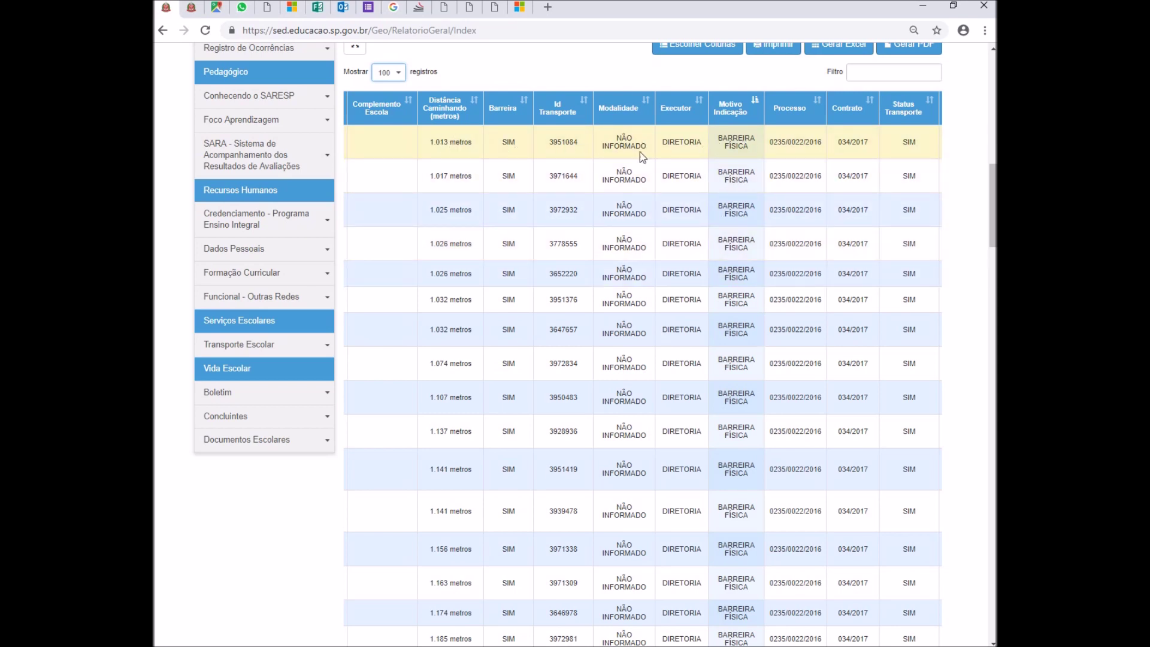
scroll(737, 317, "down", 2)
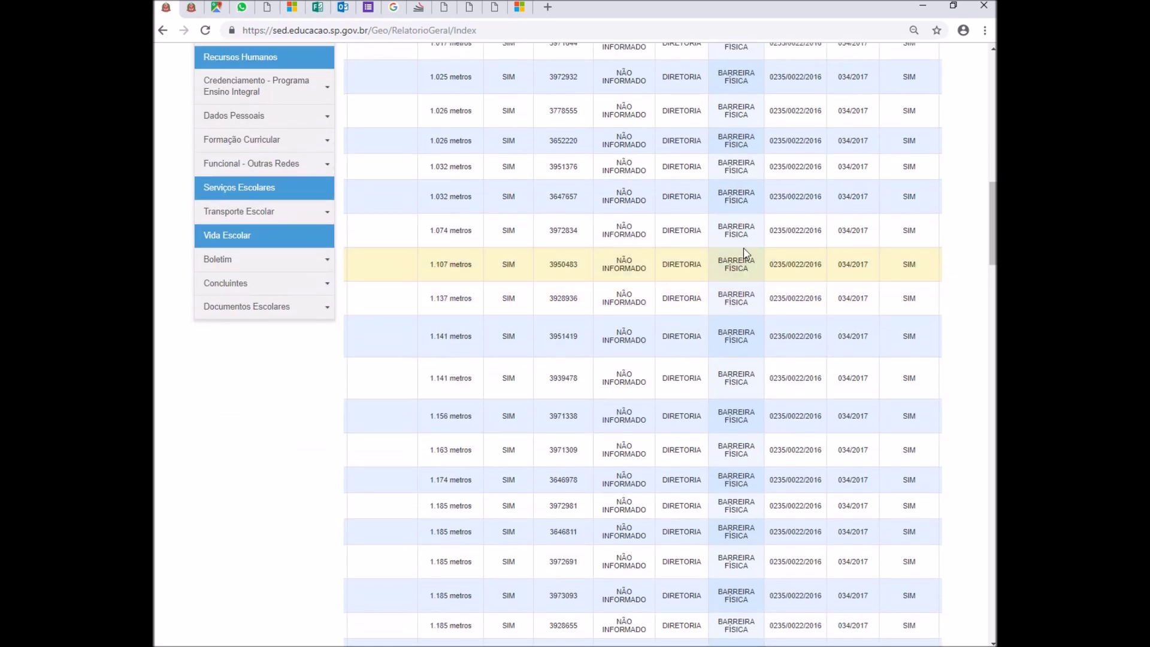
scroll(745, 254, "down", 10)
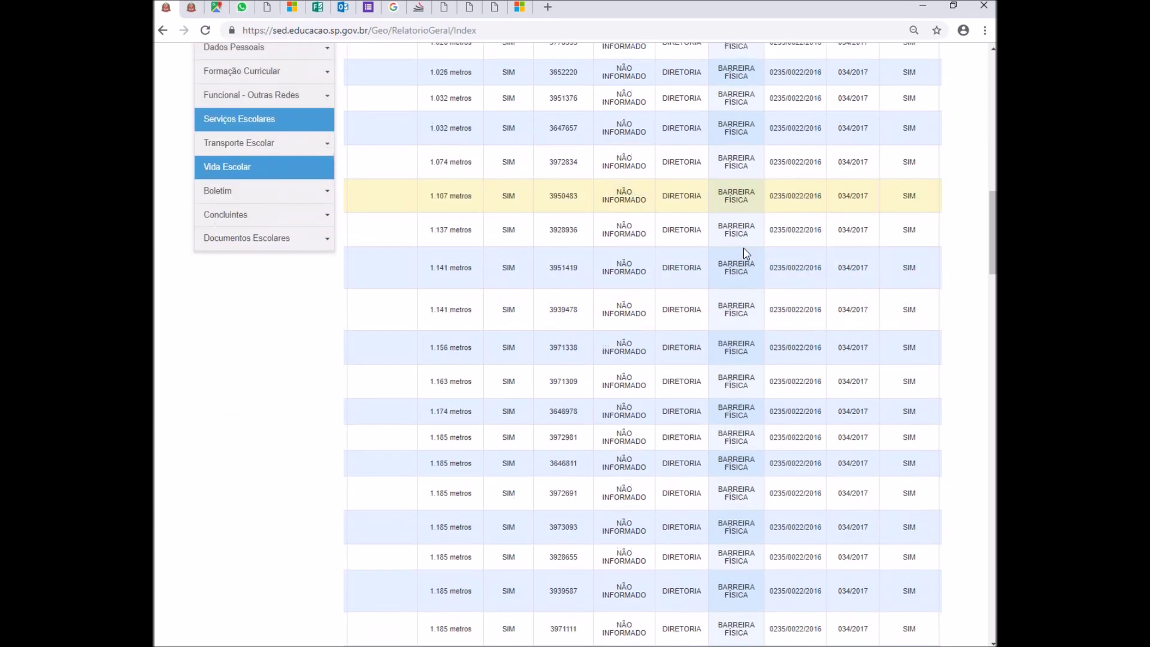
scroll(745, 253, "down", 5)
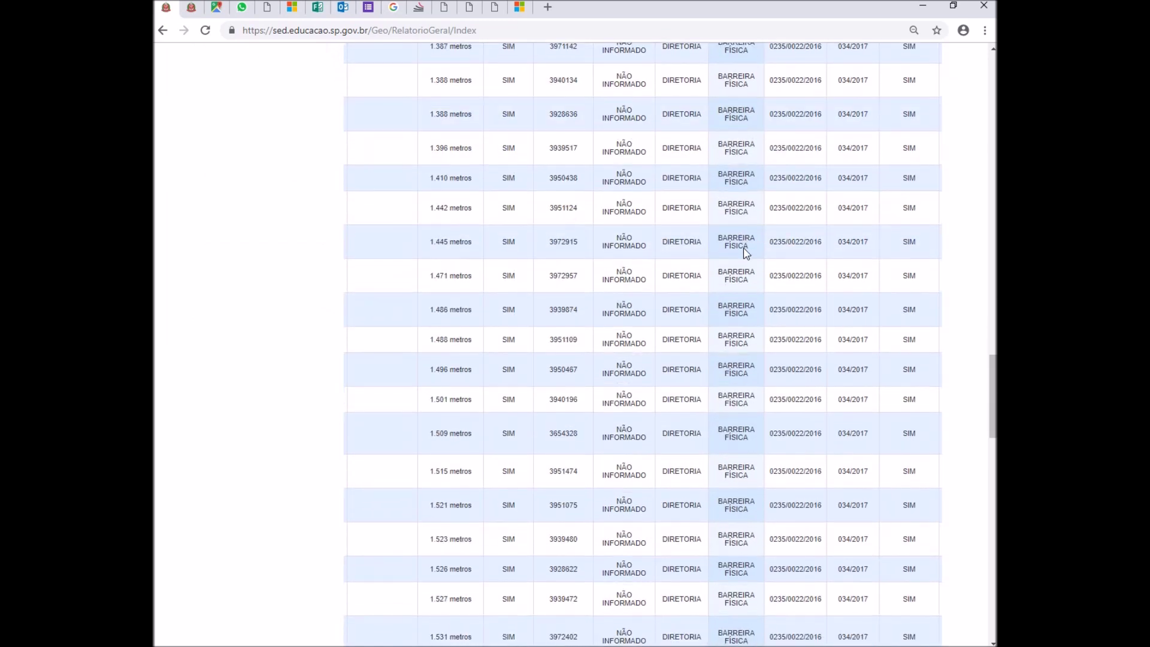
scroll(745, 247, "up", 20)
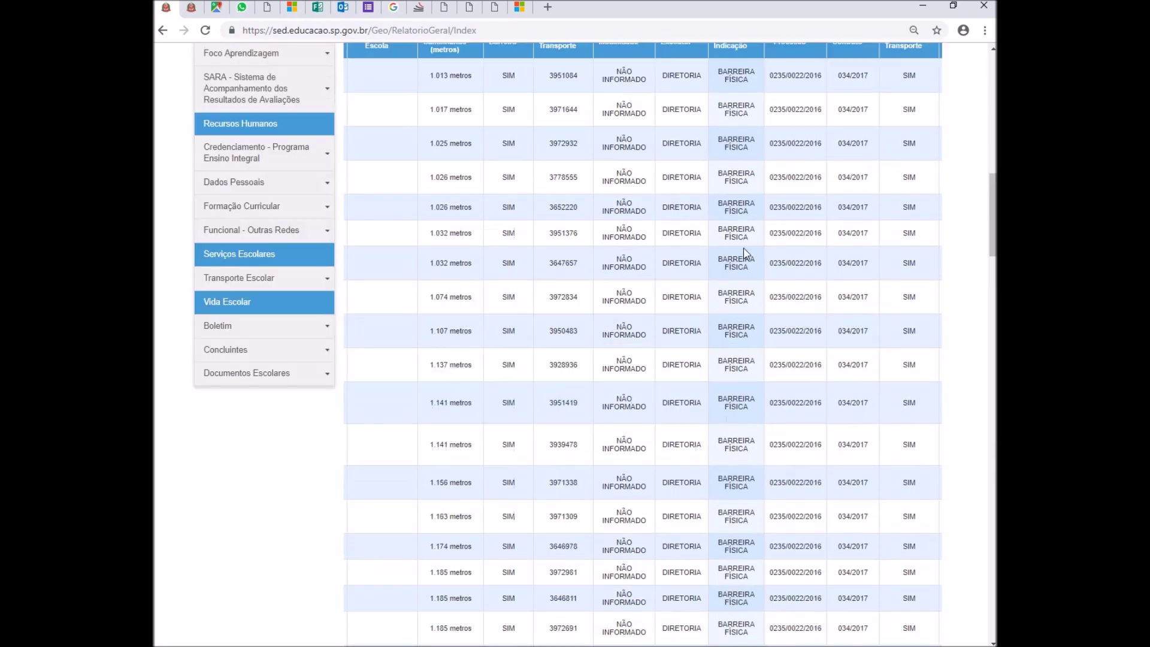
scroll(745, 251, "down", 10)
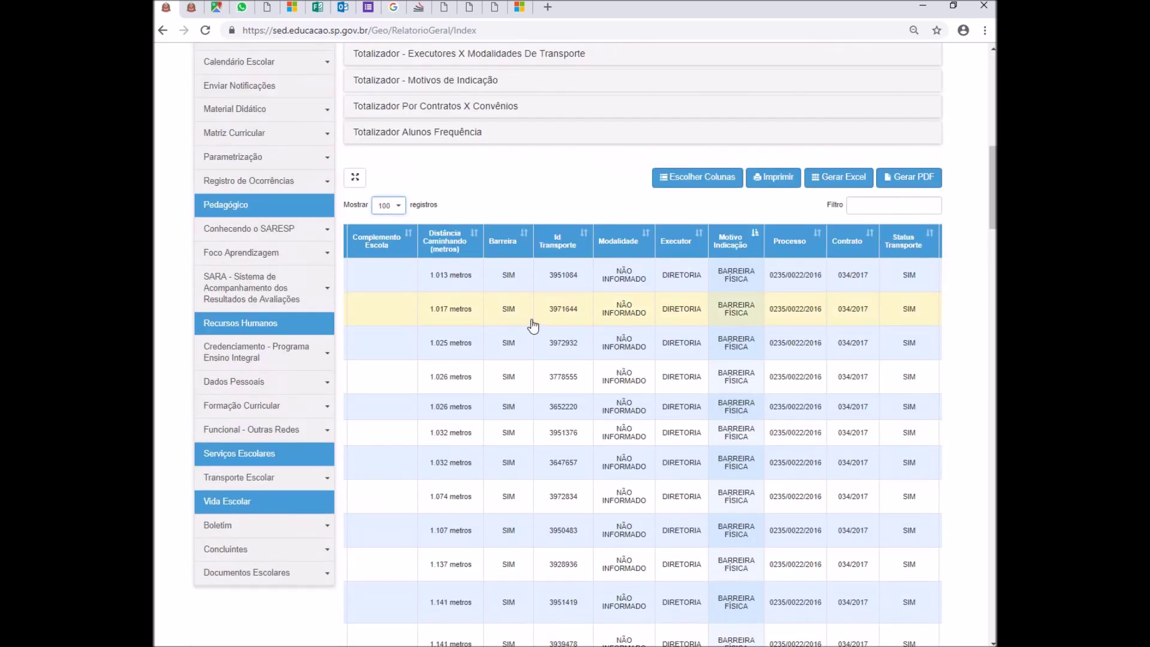
- Sort by Distância Caminhando and move to page 2, starting with the 16.607-metre entry
left_click(451, 247)
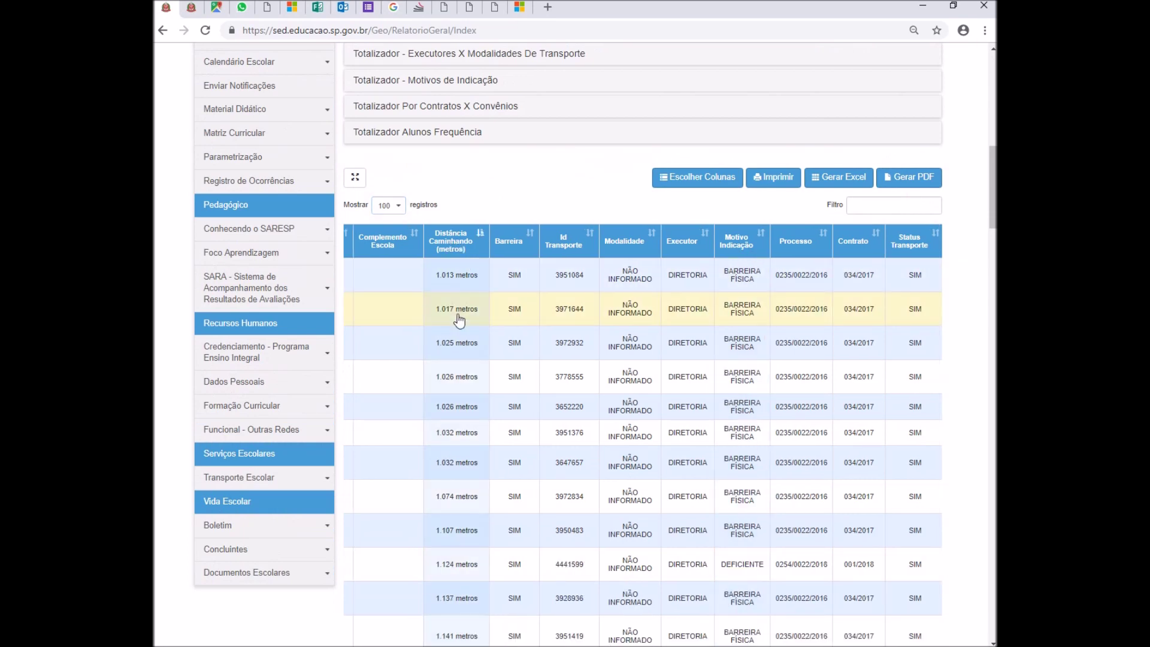
scroll(458, 318, "down", 14)
scroll(458, 322, "down", 20)
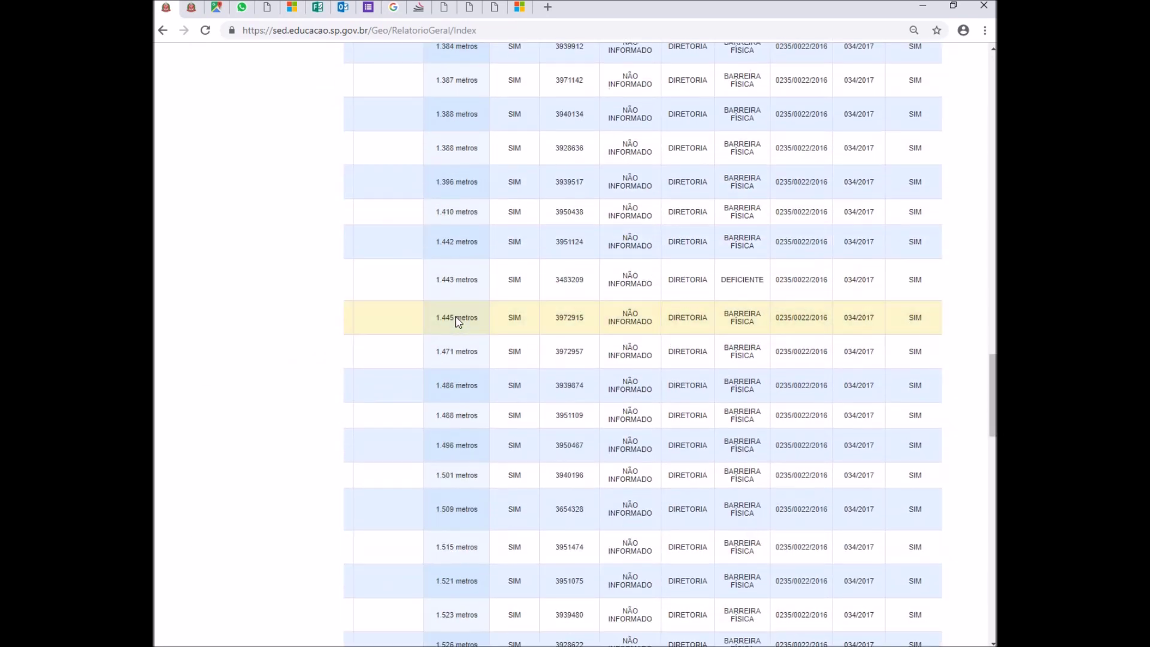
scroll(458, 322, "down", 7)
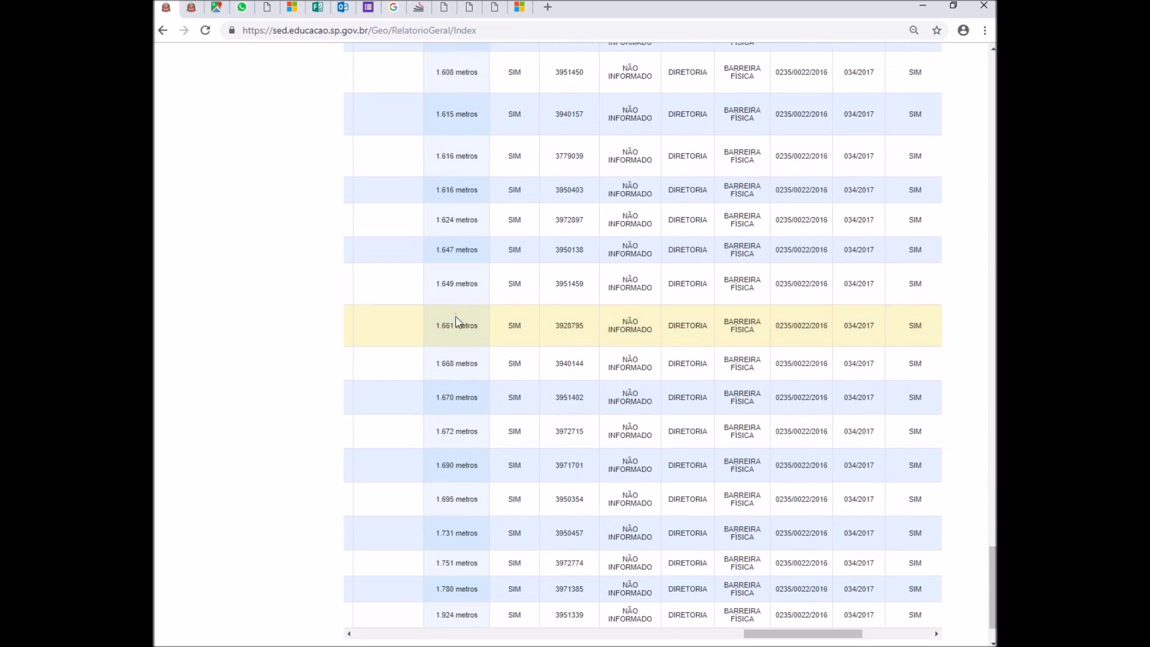
left_click(920, 584)
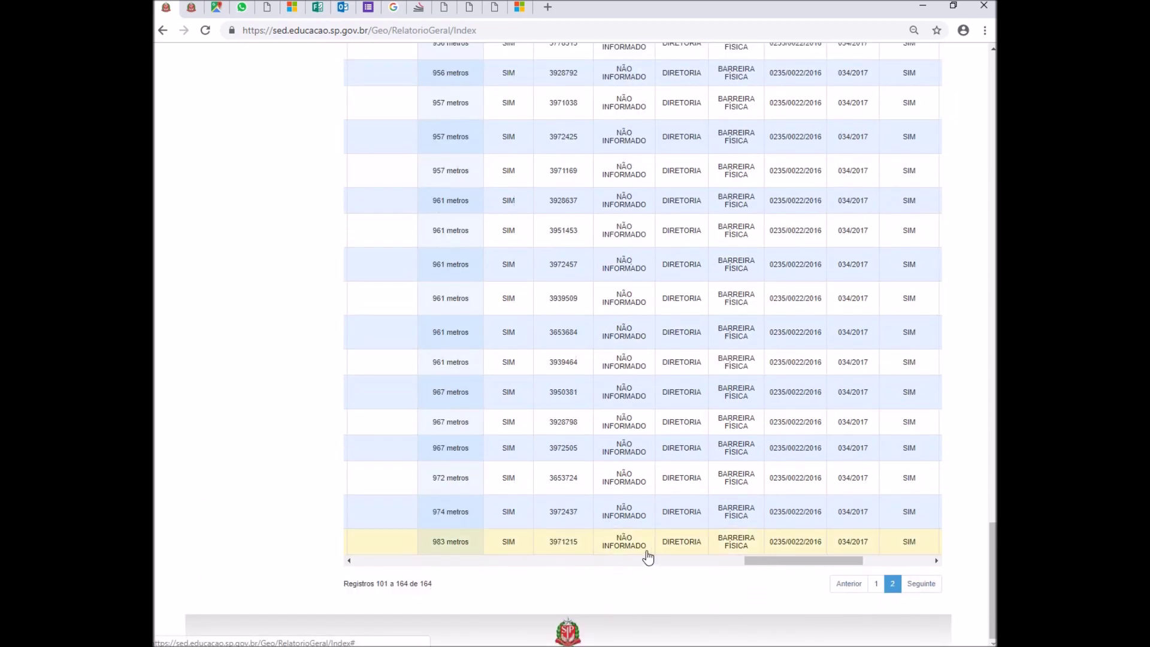
scroll(506, 393, "up", 5)
scroll(440, 367, "up", 15)
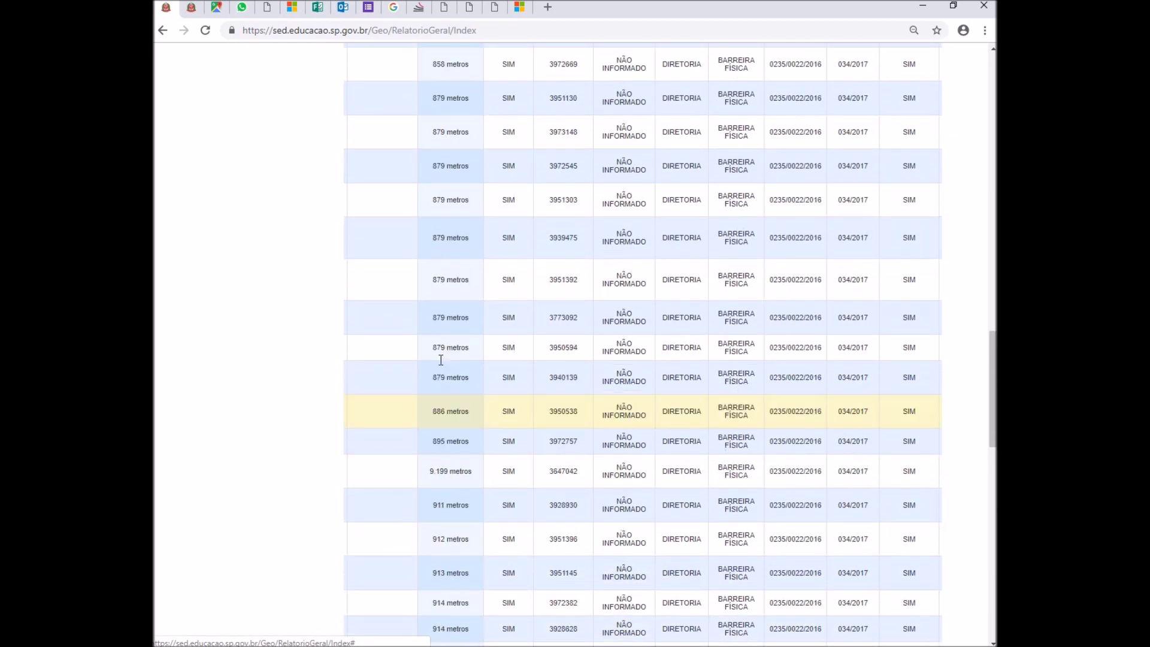
scroll(440, 361, "up", 1)
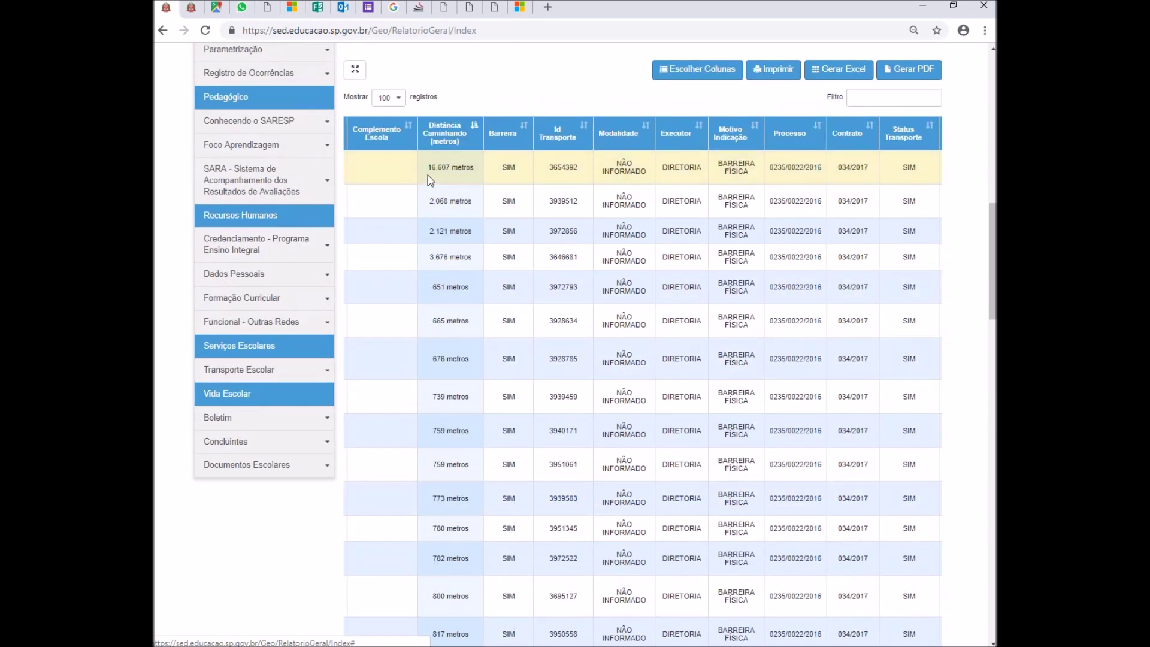
- Highlight the 16.607 metros distance and the first student's row, then clear the selection
left_click_drag(431, 167, 477, 173)
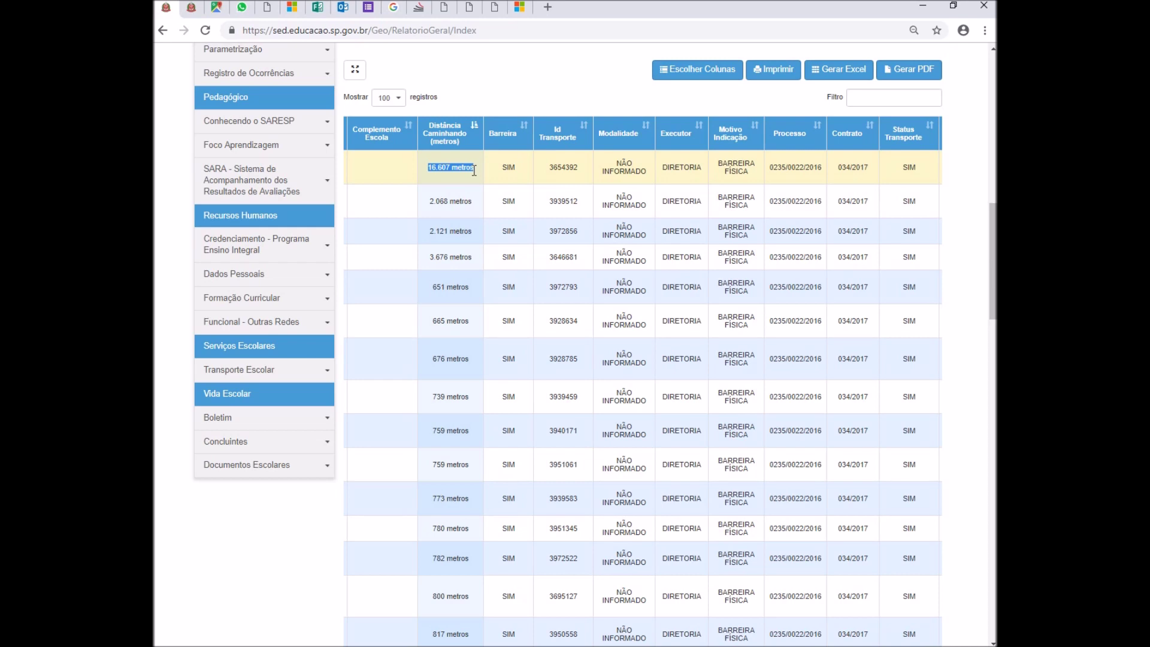
left_click_drag(474, 171, 505, 77)
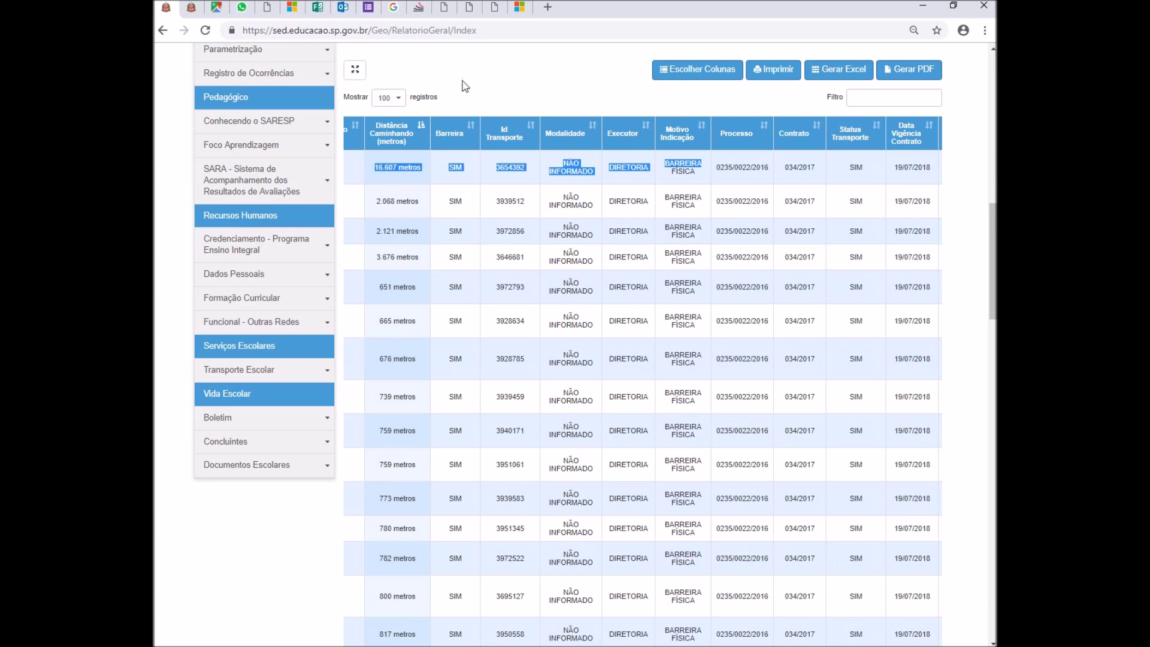
left_click(409, 259)
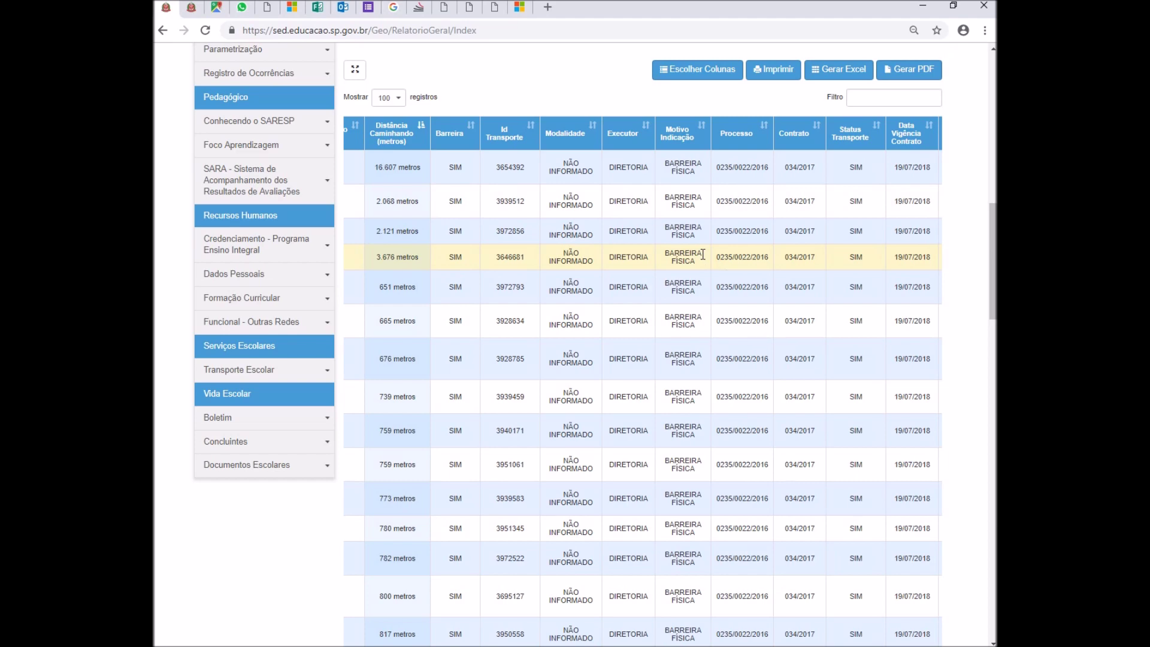
- Select the fourth student's RA digits and copy them with Copiar
left_click_drag(703, 255, 382, 259)
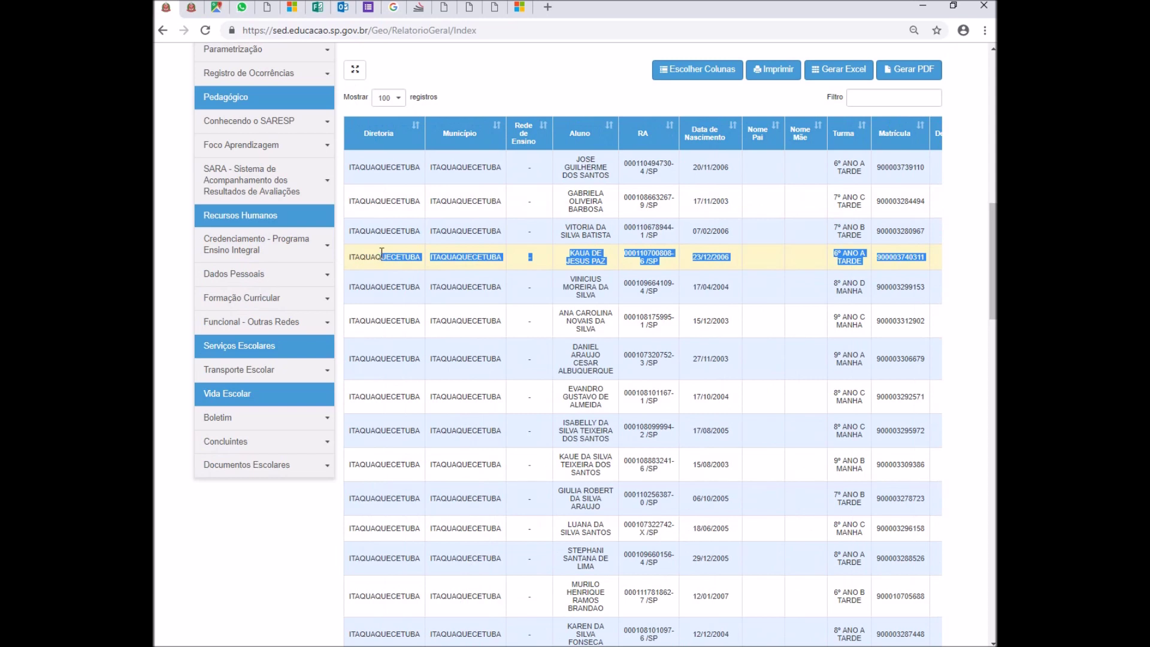
left_click(636, 255)
left_click_drag(635, 255, 671, 253)
right_click(662, 253)
left_click(686, 263)
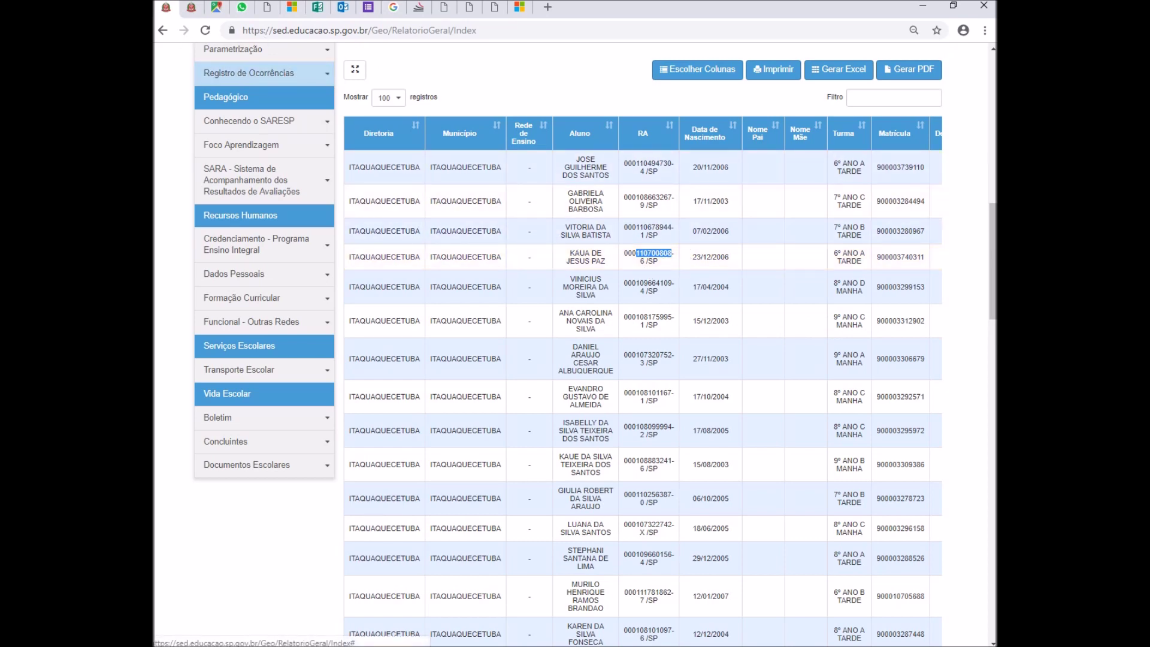
- On the Ficha do Aluno page, set Tipo de Pesquisa to RA
left_click(191, 8)
left_click(642, 310)
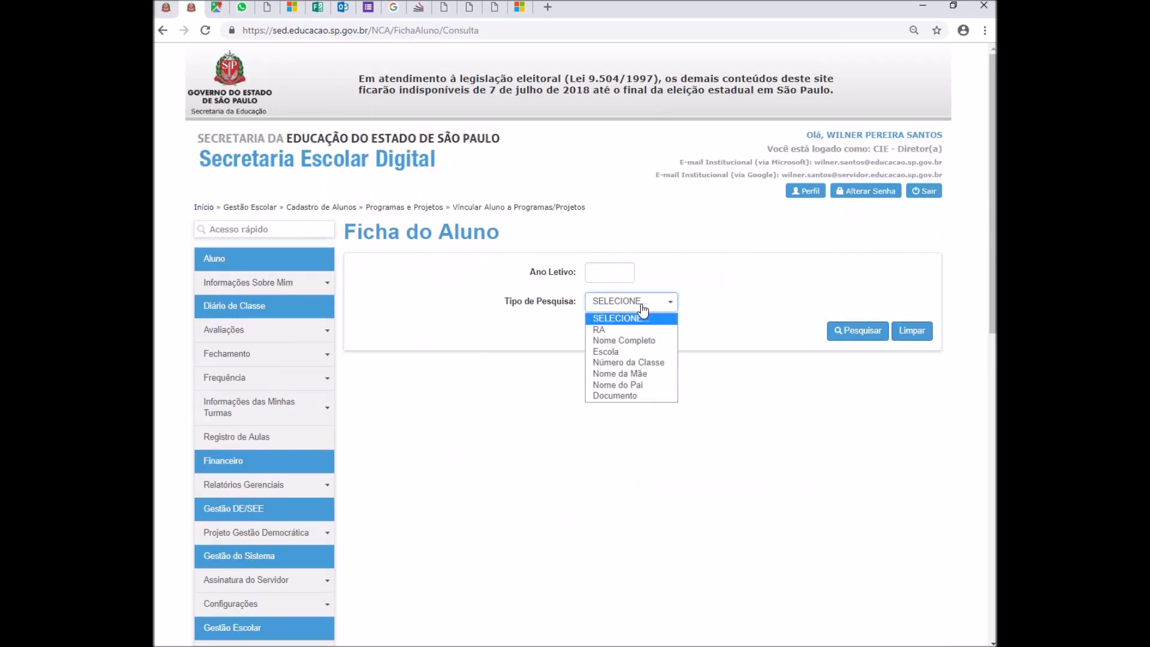
left_click(175, 9)
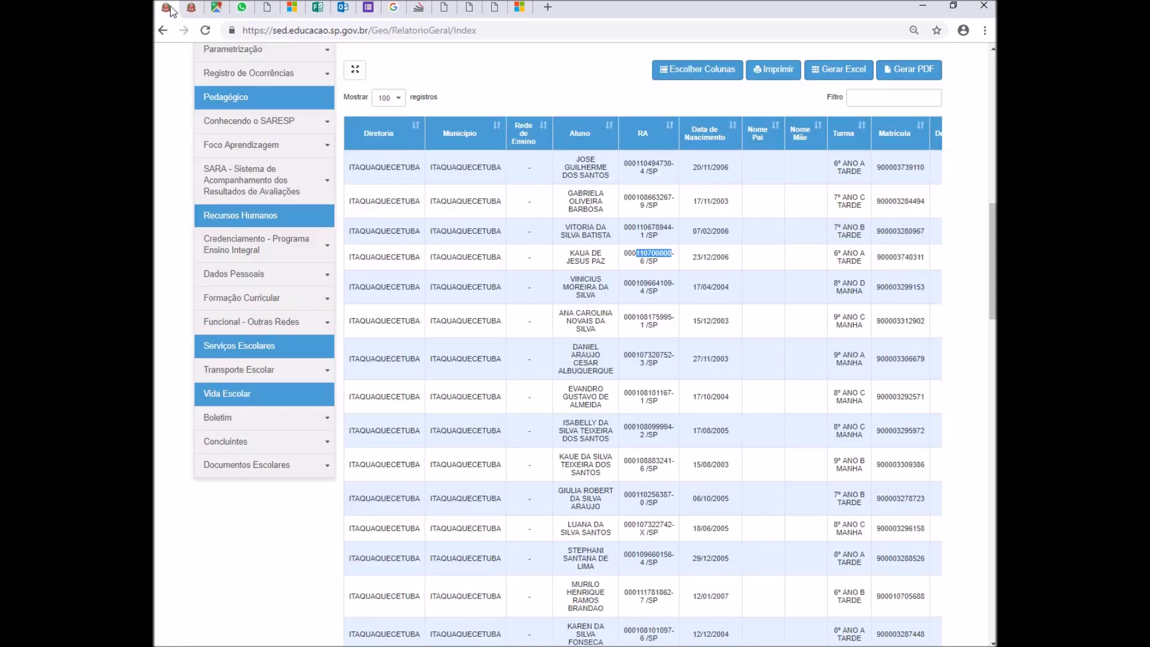
left_click(199, 9)
left_click(605, 309)
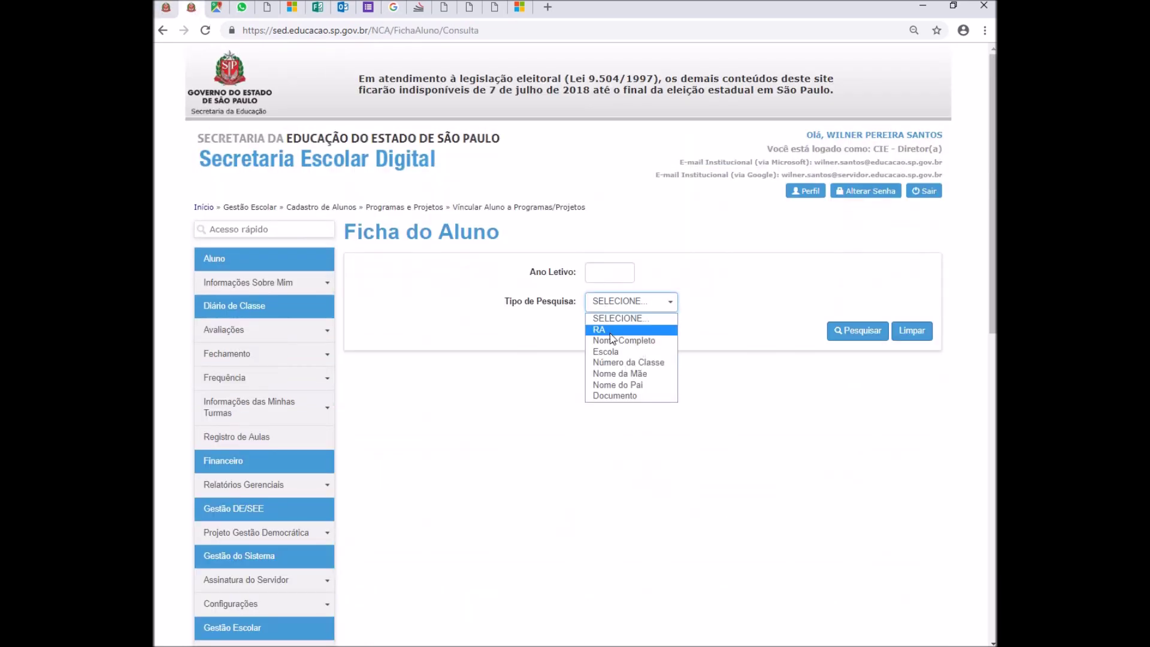
left_click(611, 330)
- Enter the student's RA and check digit, search, and open their record for editing
left_click(612, 342)
left_click(715, 349)
type("6")
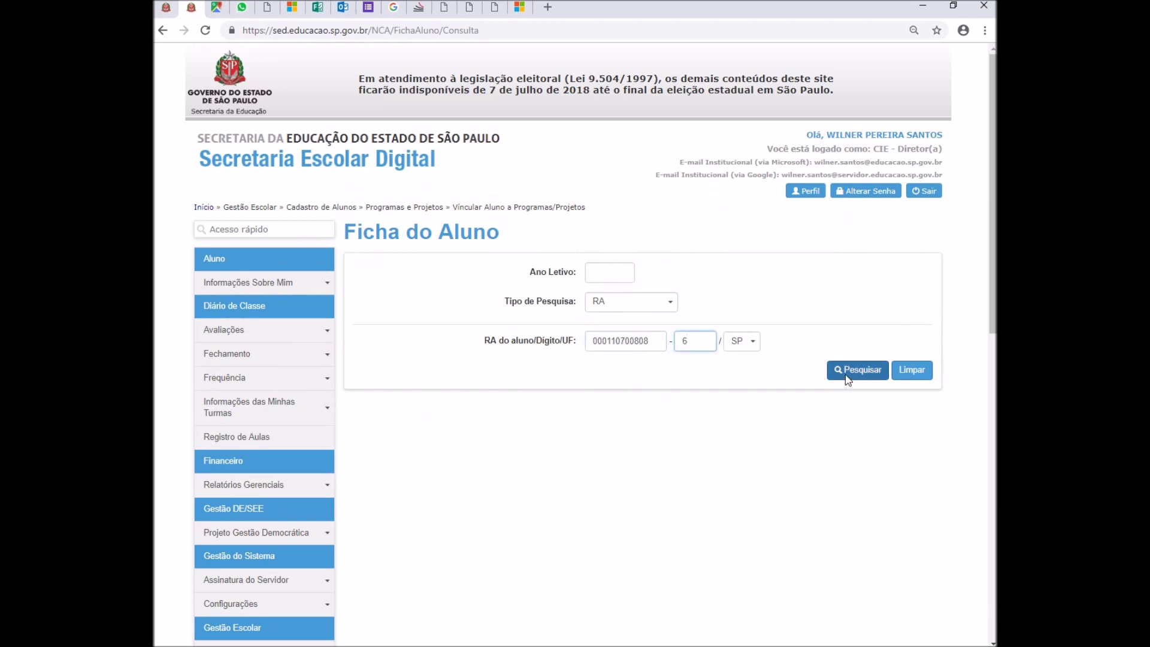
left_click(846, 371)
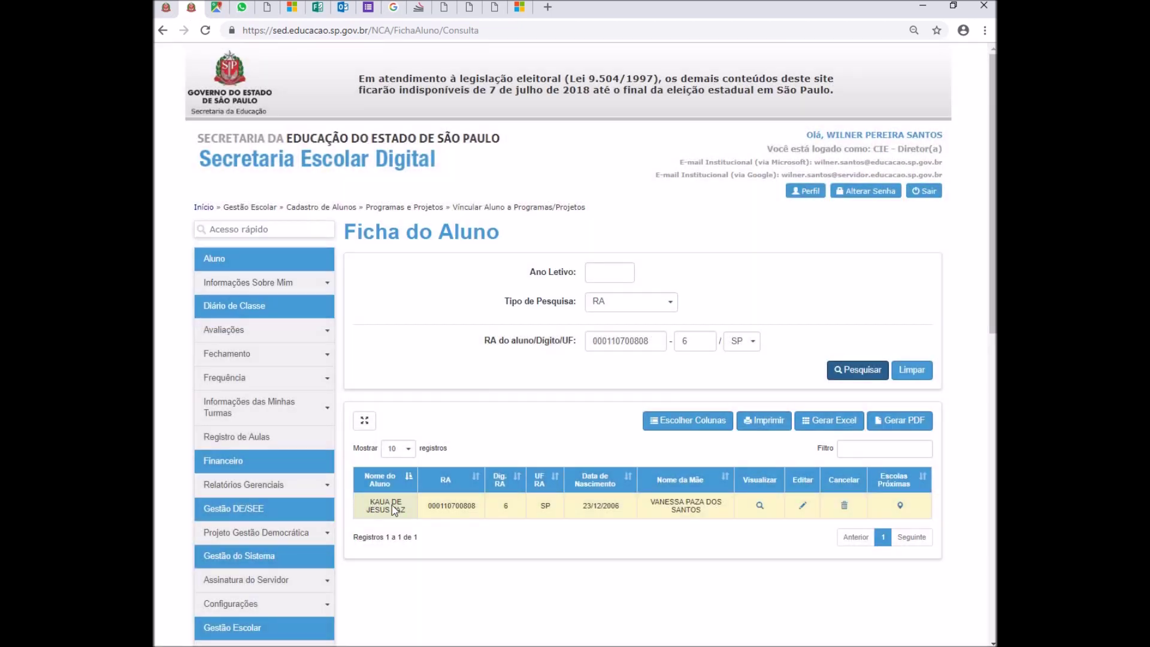
left_click(802, 506)
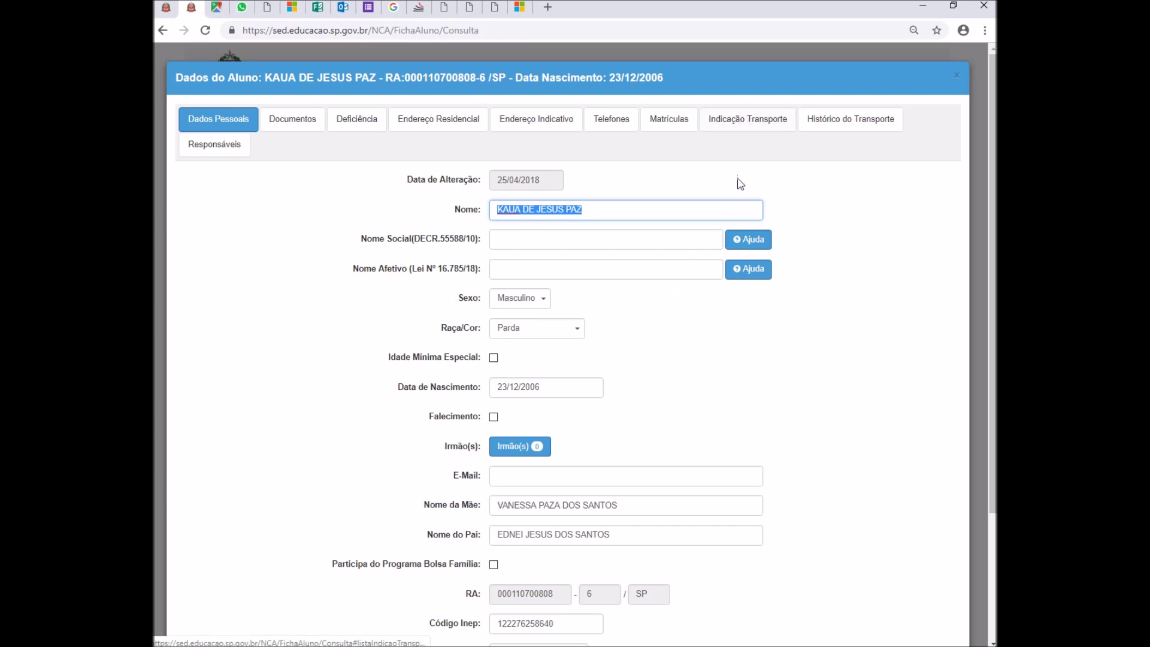
- Open the student's Rota do Aluno map from Indicação Transporte in satellite view
left_click(754, 124)
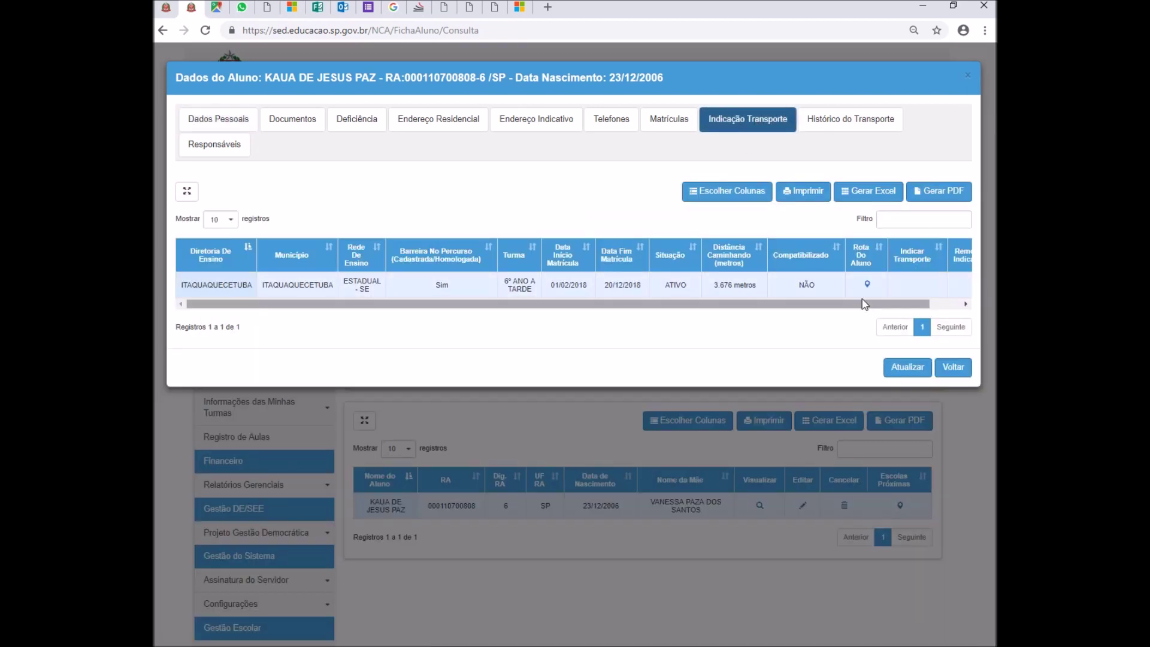
scroll(937, 305, "right", 2)
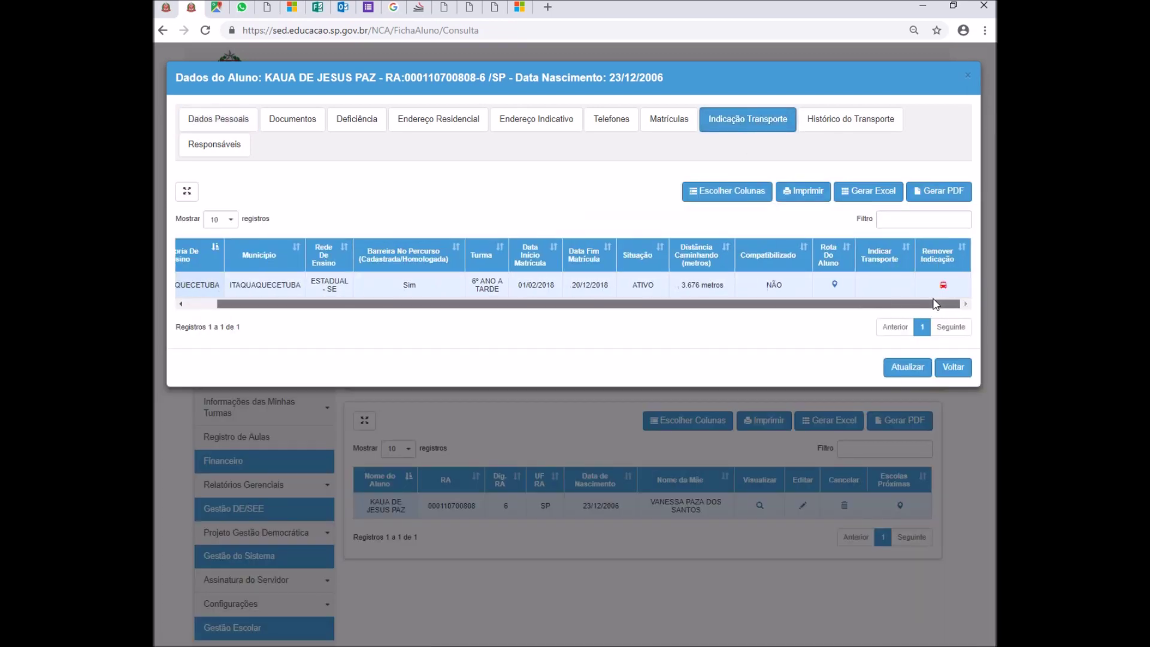
left_click(835, 285)
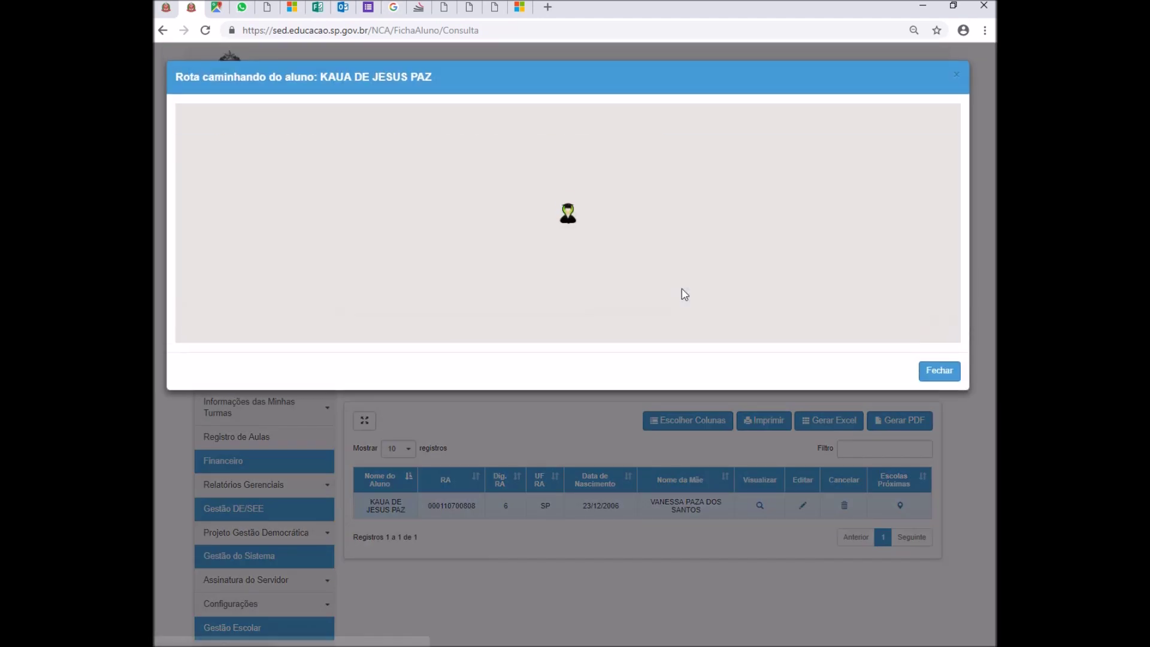
left_click(205, 119)
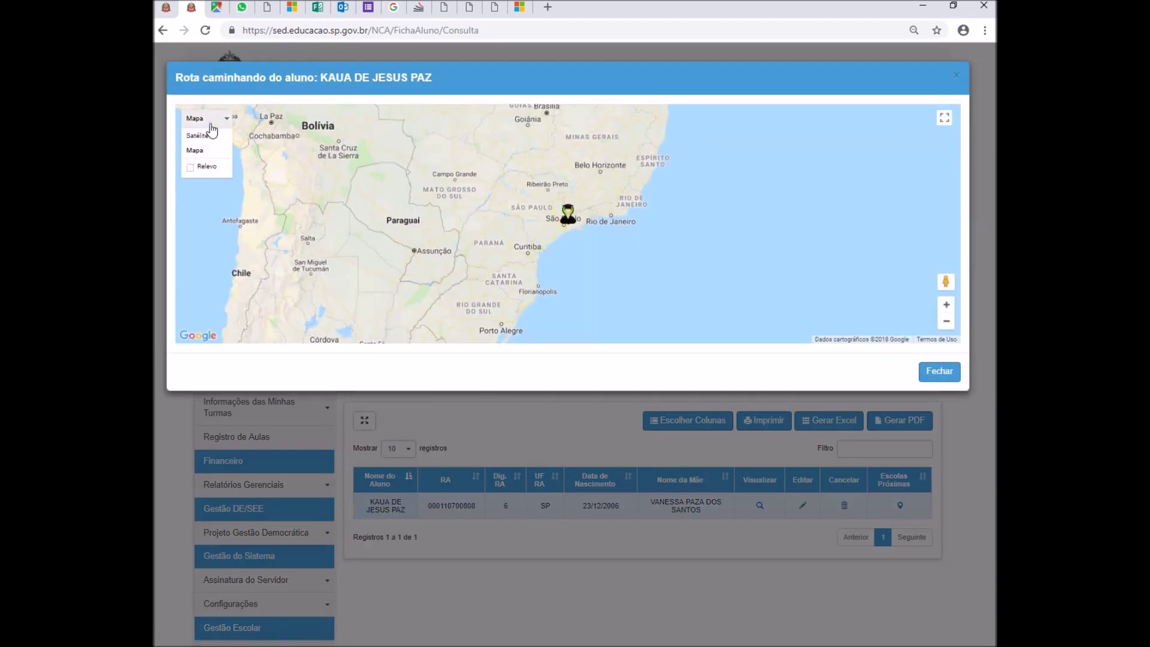
left_click(203, 135)
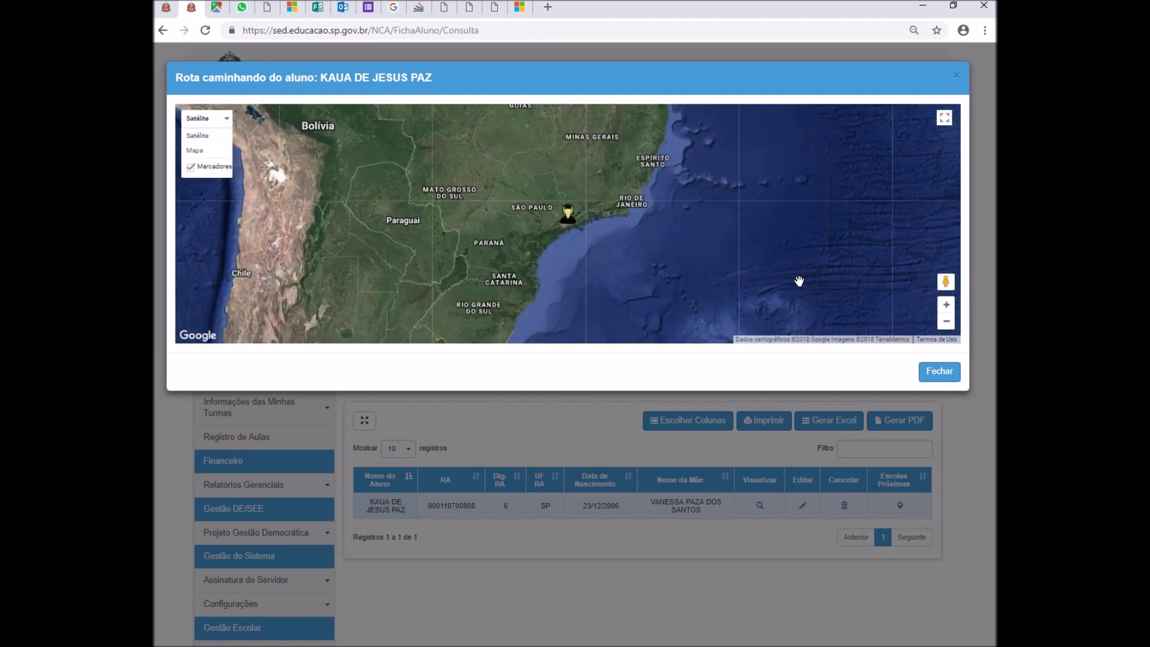
- Zoom in on the walking route, then bring up the Remover Indicação form
left_click(947, 305)
left_click(946, 305)
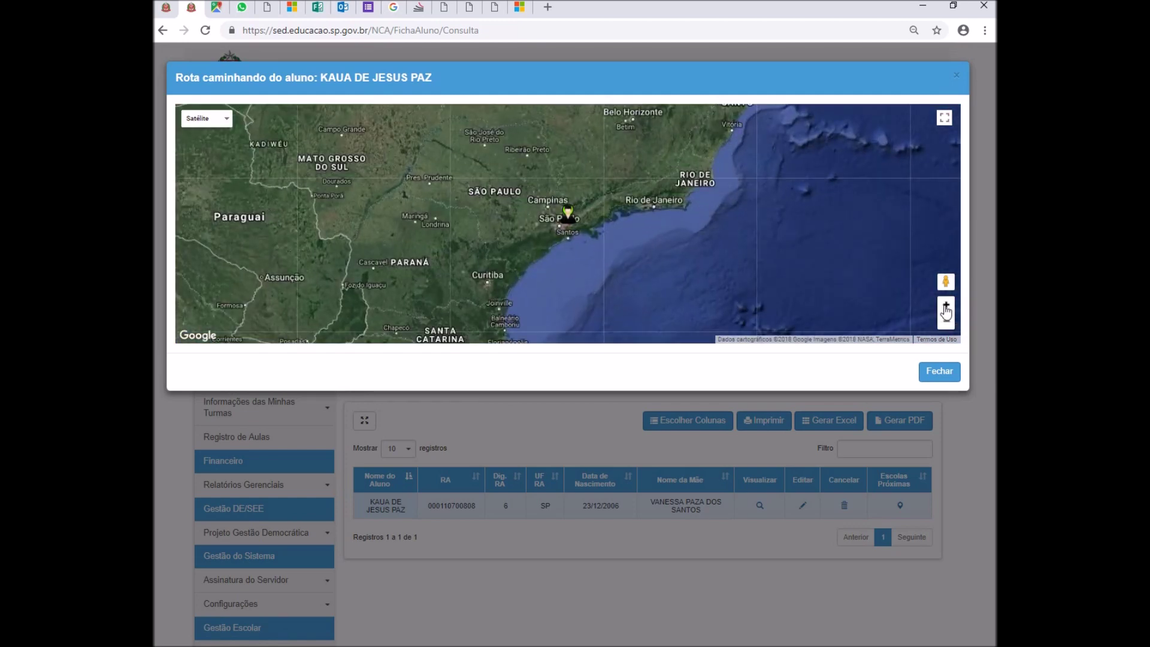
left_click(947, 305)
left_click(947, 306)
left_click(946, 306)
left_click(947, 306)
left_click(947, 305)
left_click(947, 305)
left_click(947, 306)
left_click(947, 306)
left_click(946, 305)
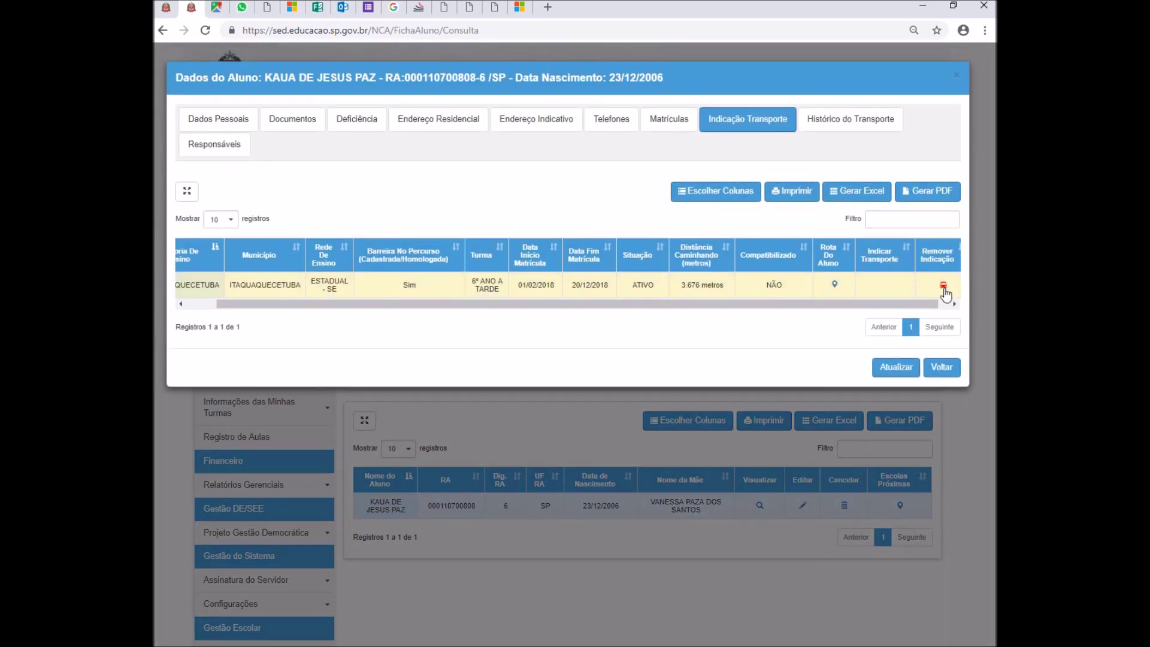
left_click(944, 287)
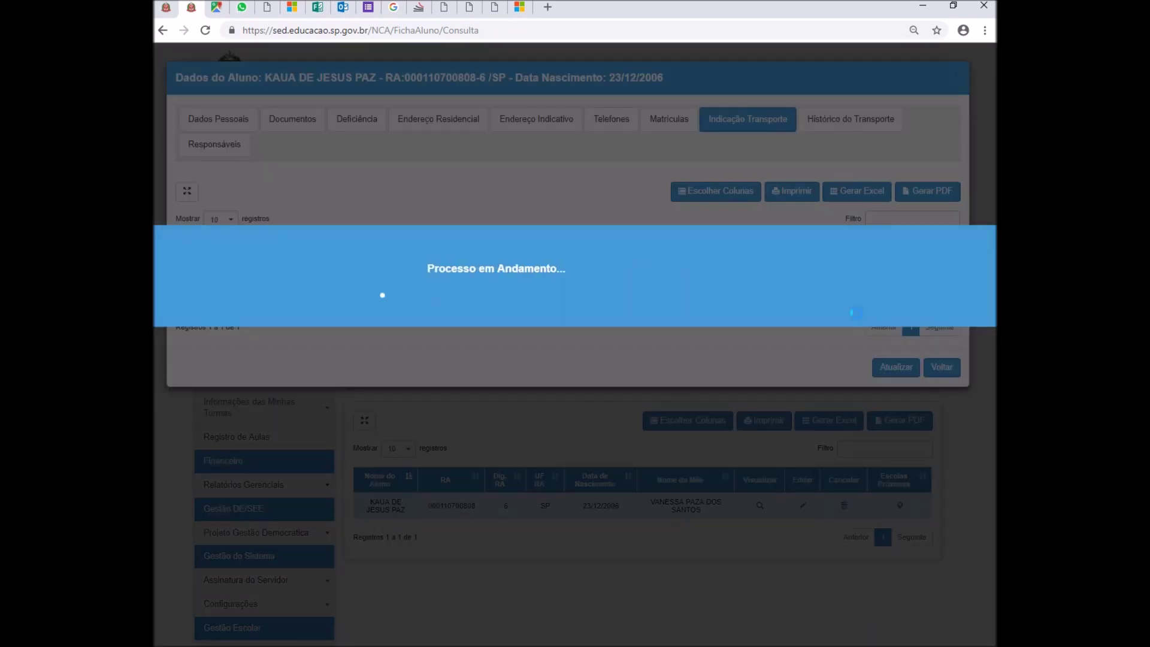
- Remove the indication with justification 'Motivo de Indicação Incorreto', ticking 'Li e estou ciente'
left_click(632, 183)
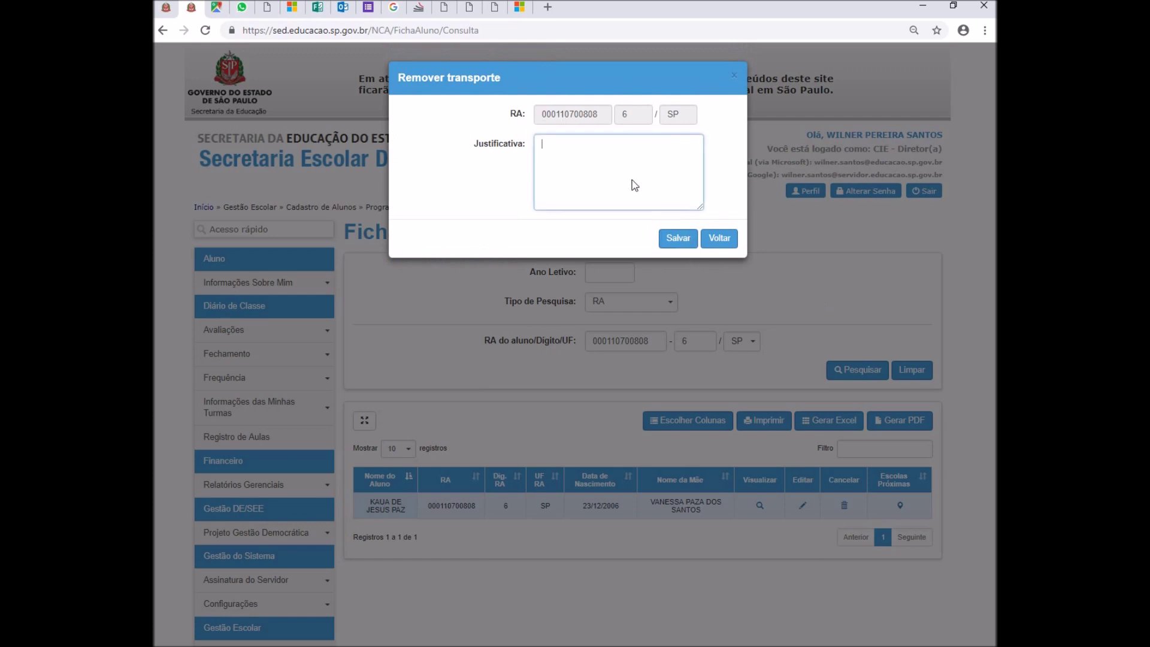
type("Motivo de ")
type("l")
type("ndicação ")
type("Incorreto")
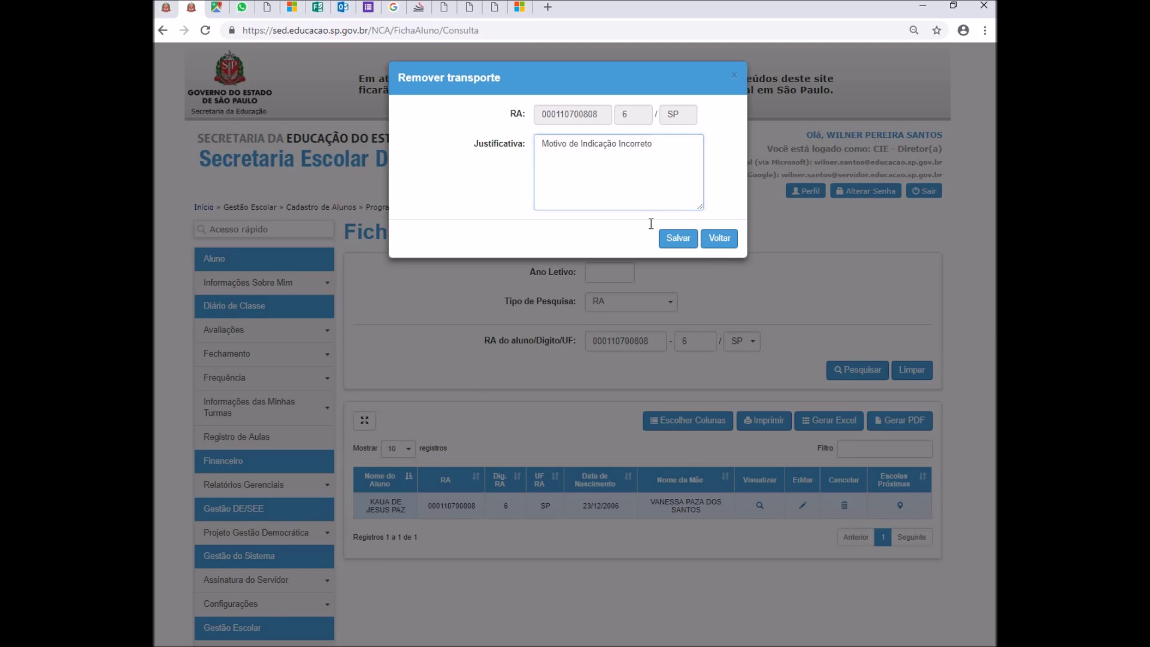
left_click(677, 238)
left_click(364, 214)
left_click(900, 251)
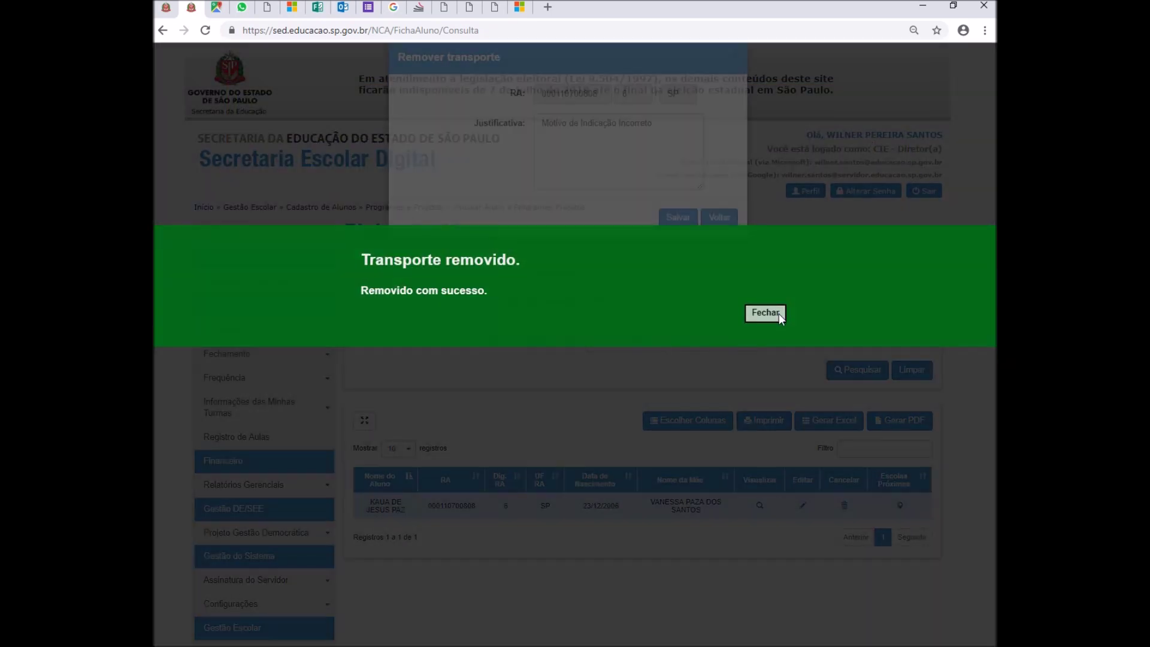
left_click(778, 314)
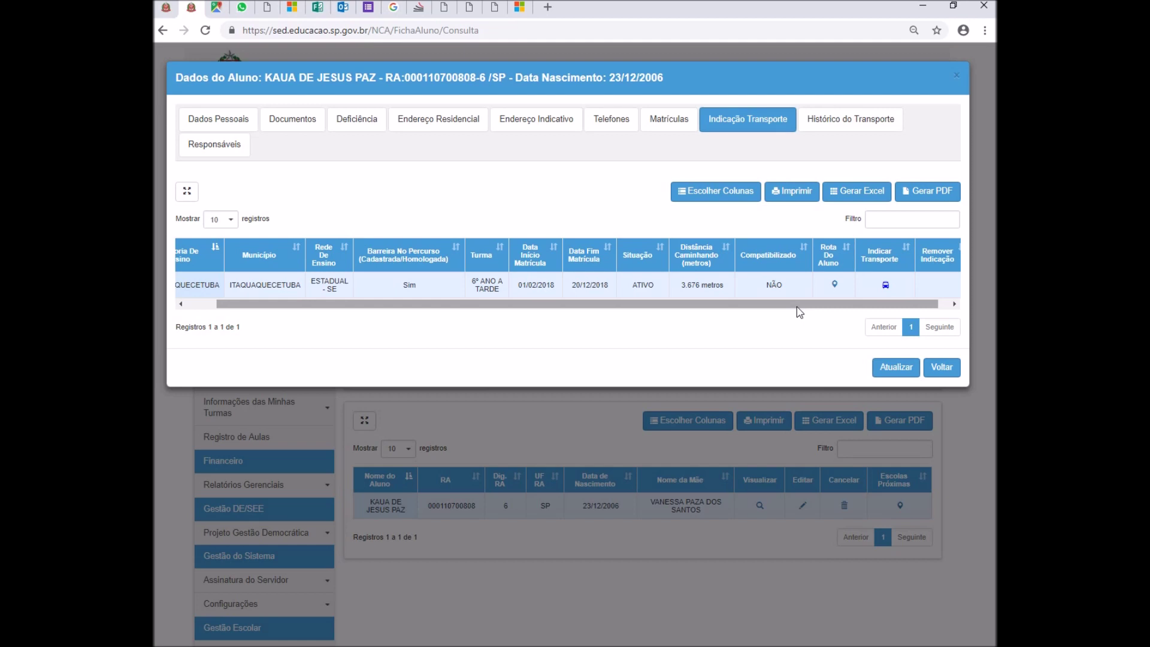
- Start a new transport indication with reason Distância Residência e Escola
left_click(886, 287)
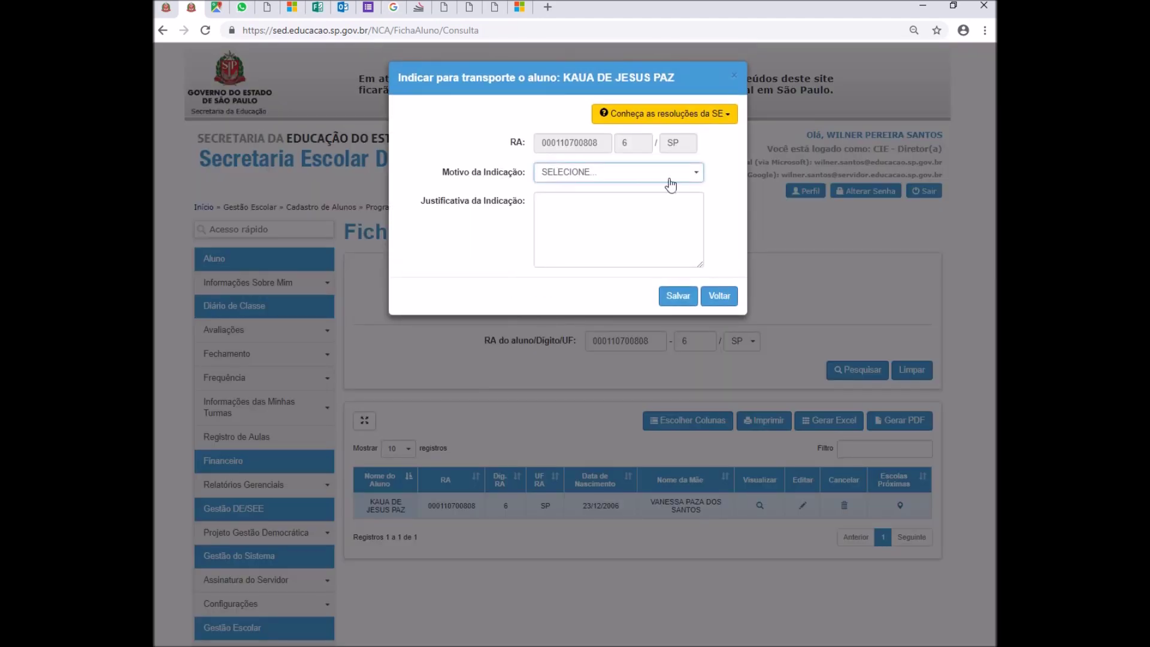
left_click(725, 115)
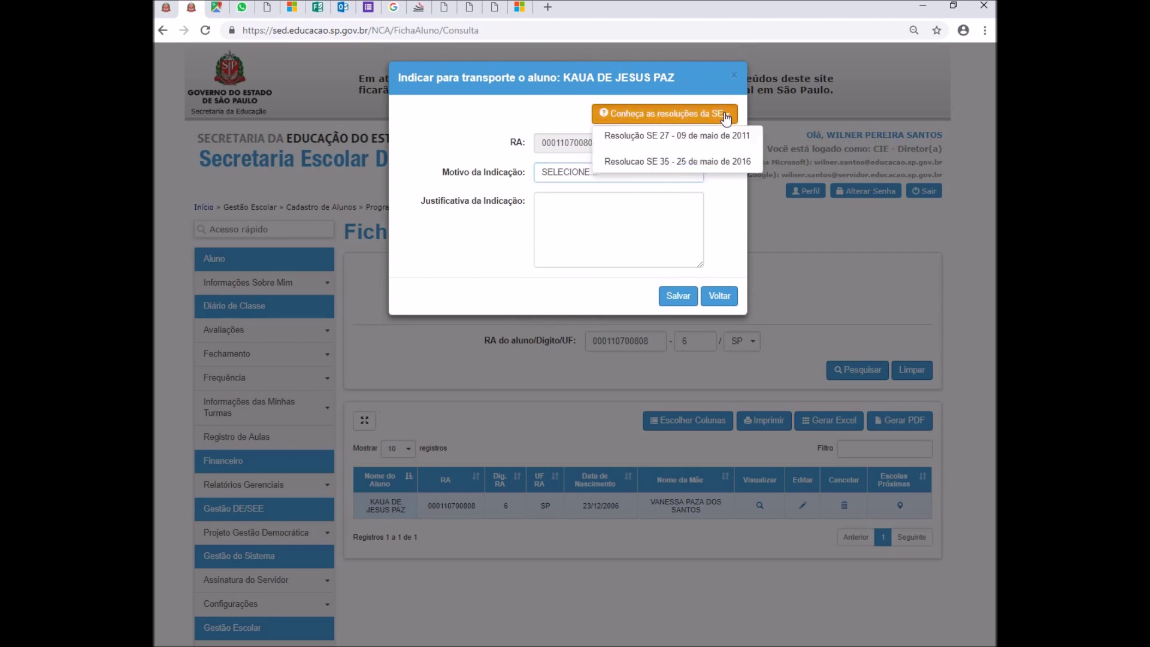
left_click(668, 216)
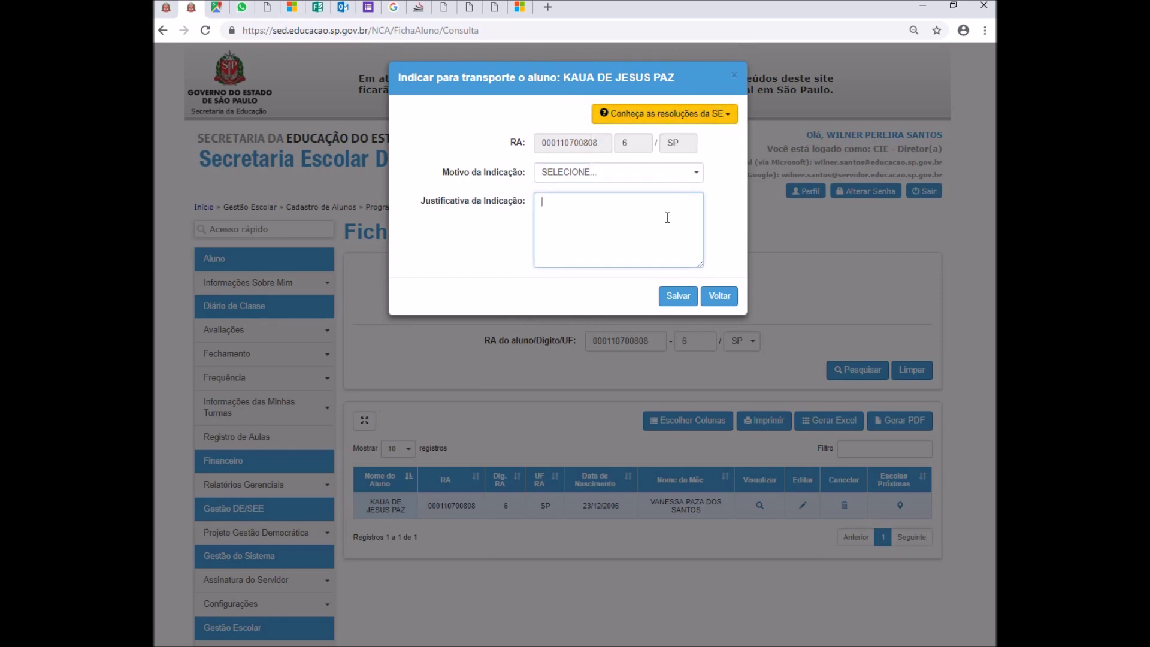
left_click(673, 175)
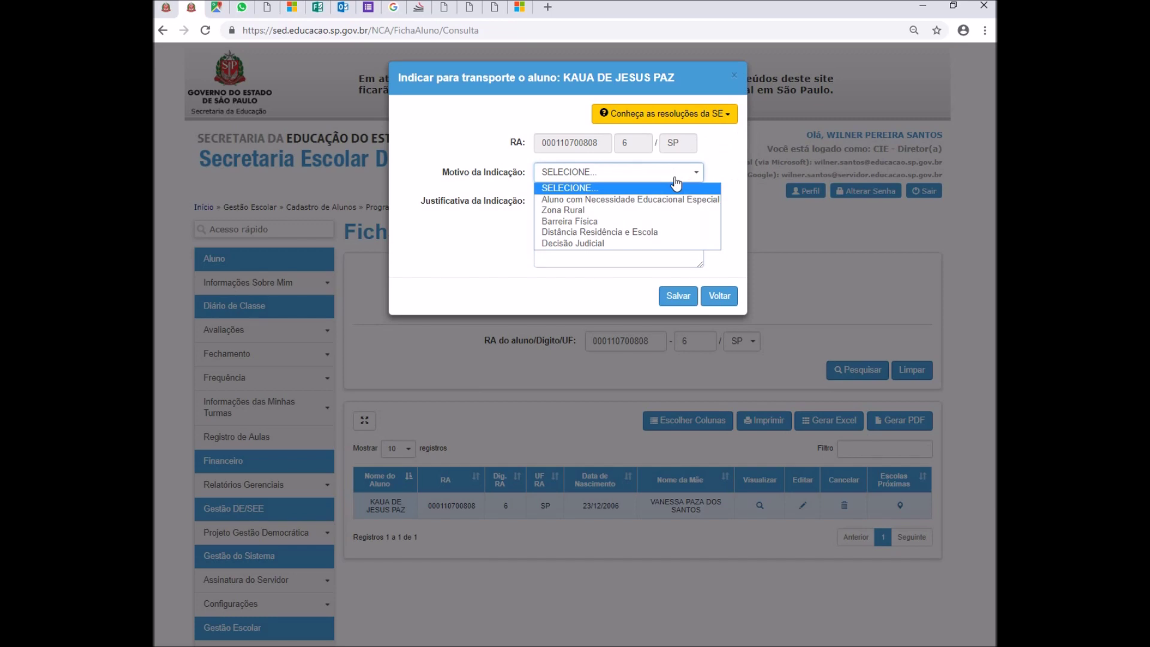
left_click(656, 232)
left_click(619, 212)
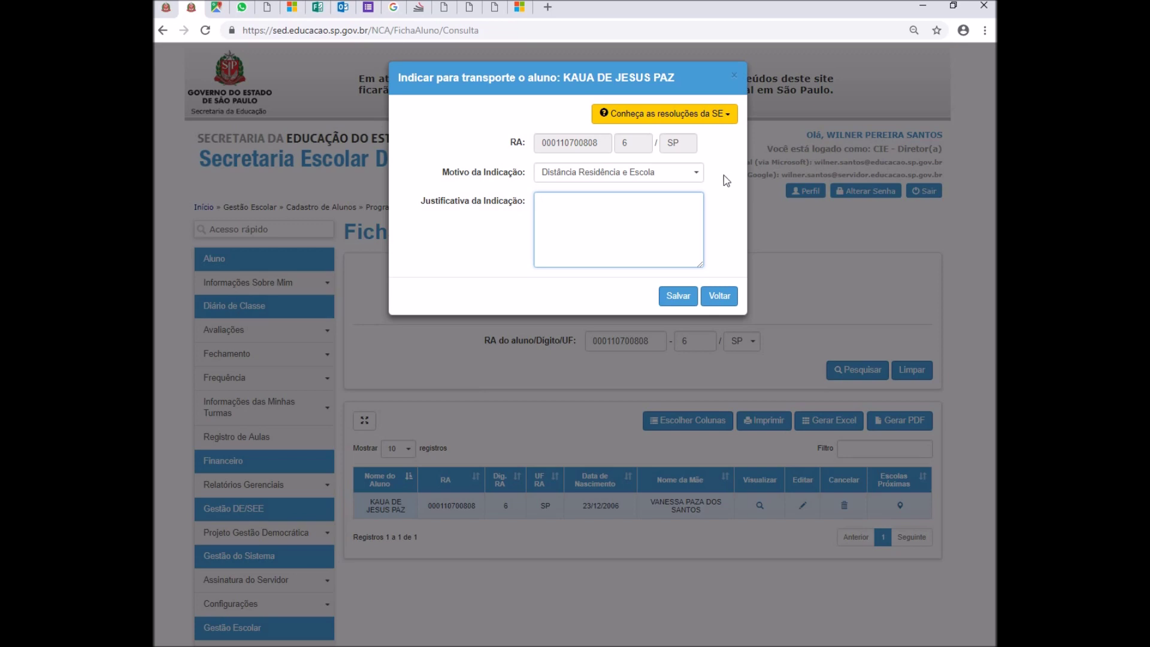
- Open Resolução SE 27 from the SE resolutions list in a new tab
left_click(724, 115)
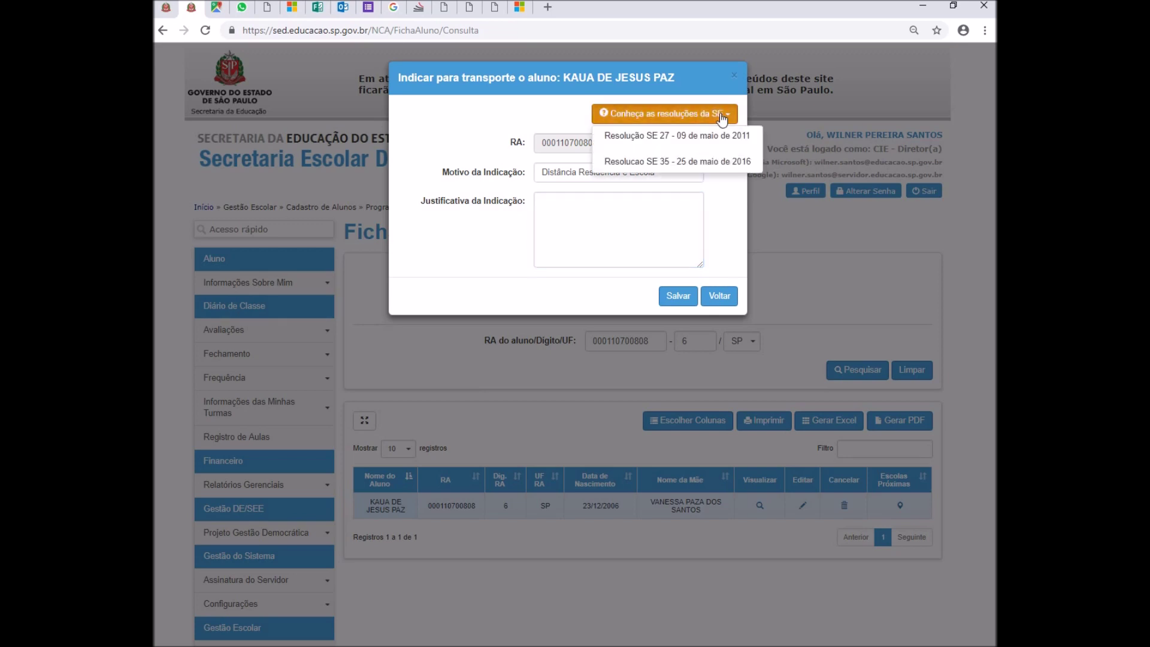
left_click(723, 115)
left_click(724, 115)
left_click(716, 143)
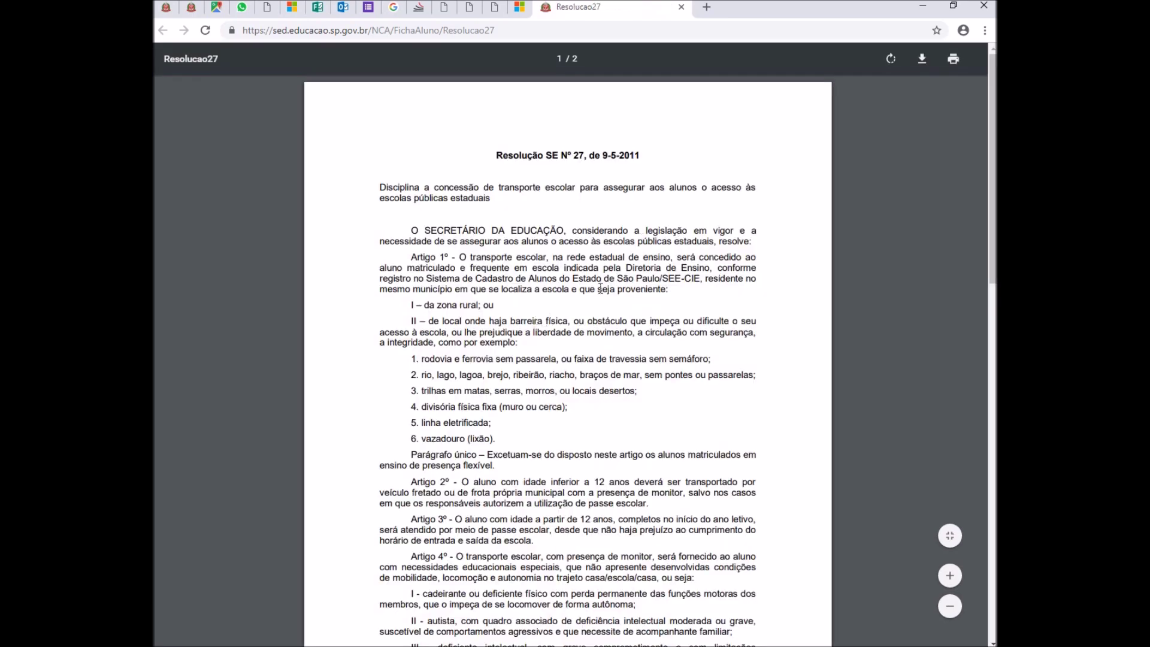
- Highlight the rural-zone clause, physical-barrier clause II and example obstacles in Resolução SE 27
left_click_drag(411, 304, 502, 304)
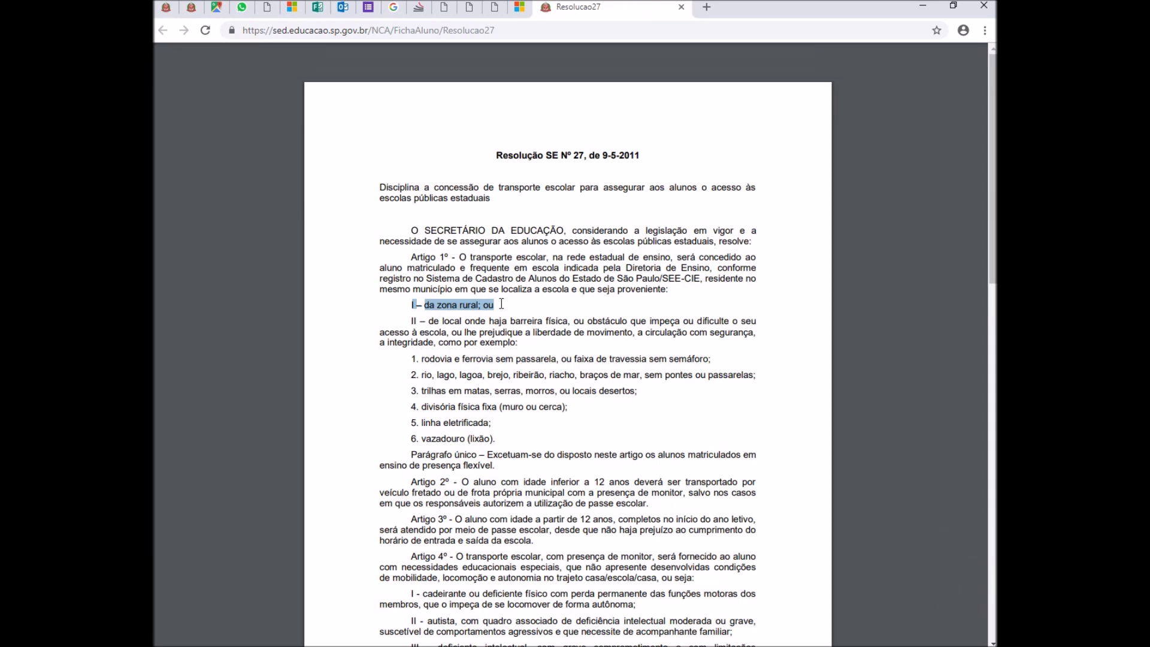
left_click(412, 322)
left_click_drag(412, 322, 524, 323)
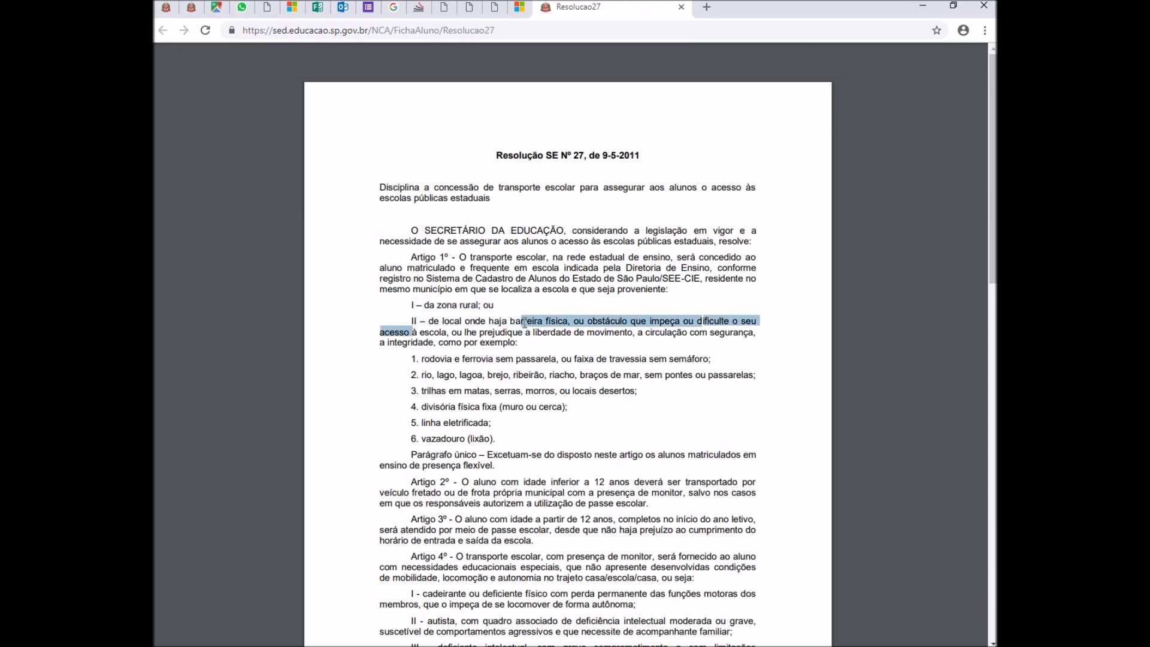
left_click_drag(414, 360, 508, 437)
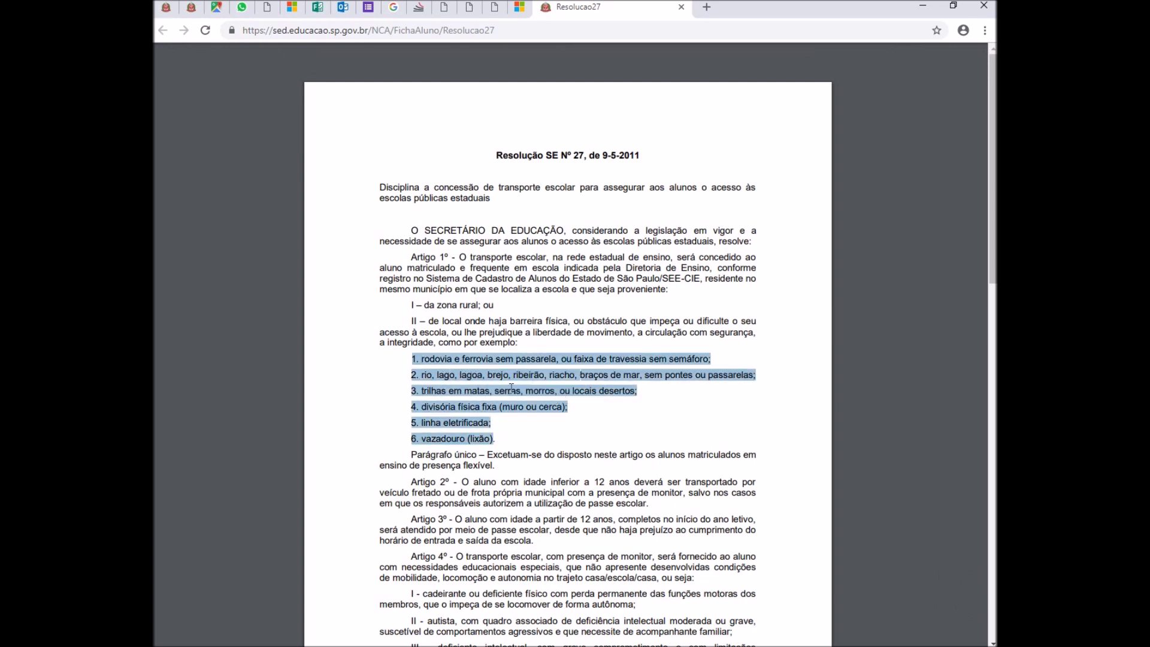
left_click(596, 399)
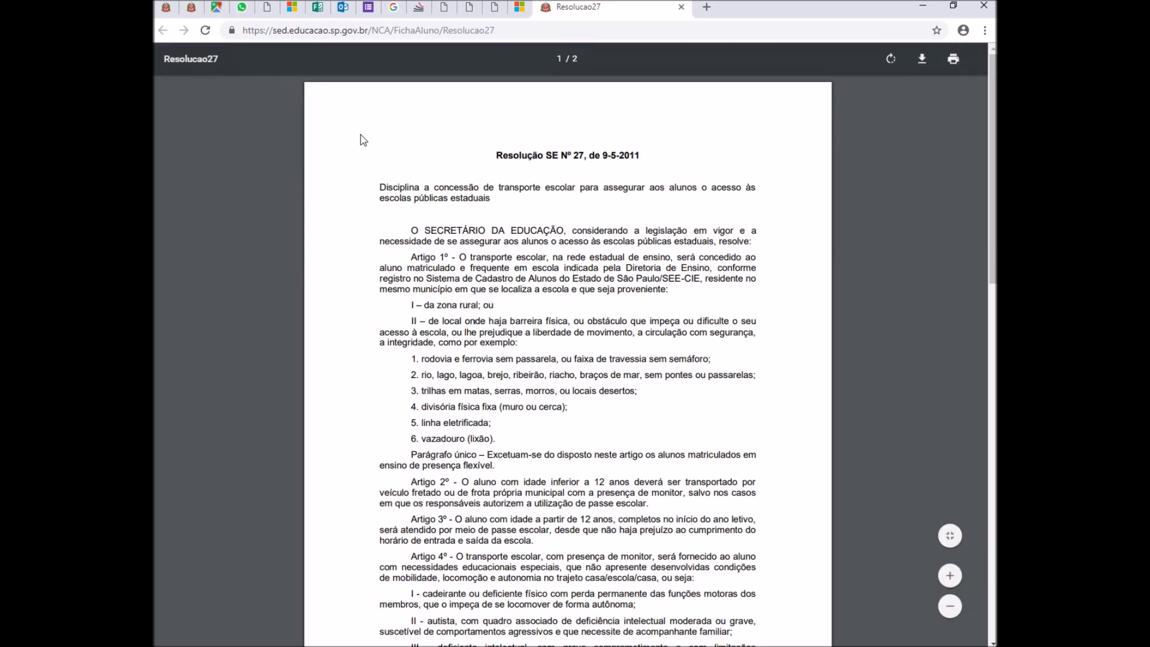
- Re-highlight clause II 'de local onde haja barreira física' and return to the indication form
left_click(192, 7)
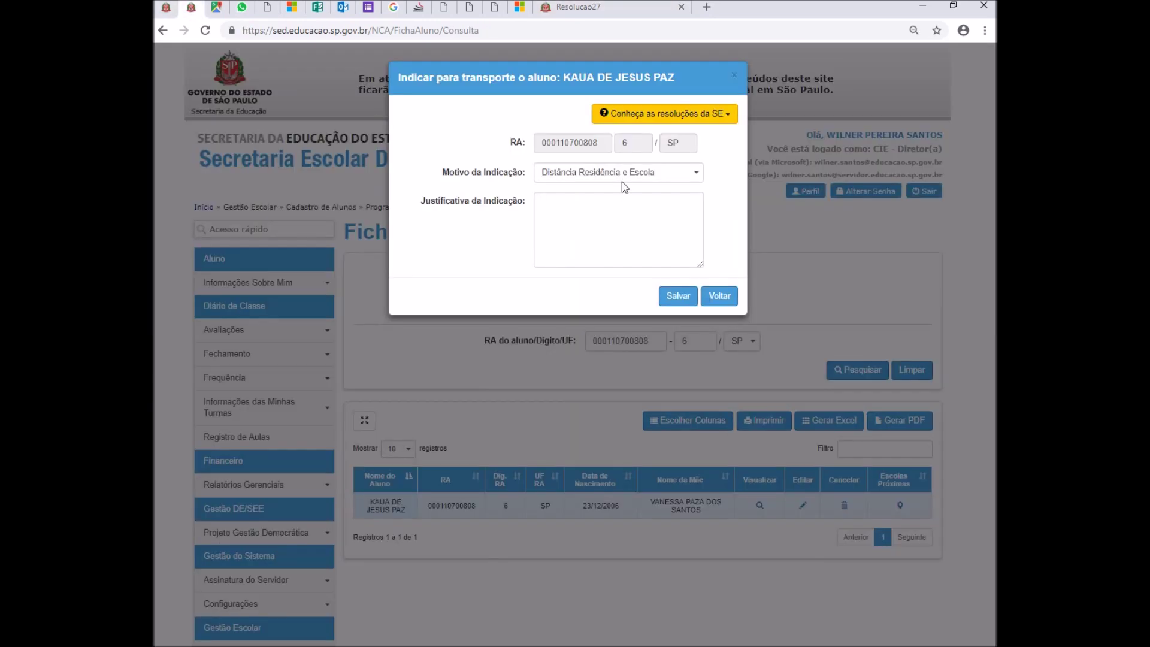
left_click(579, 7)
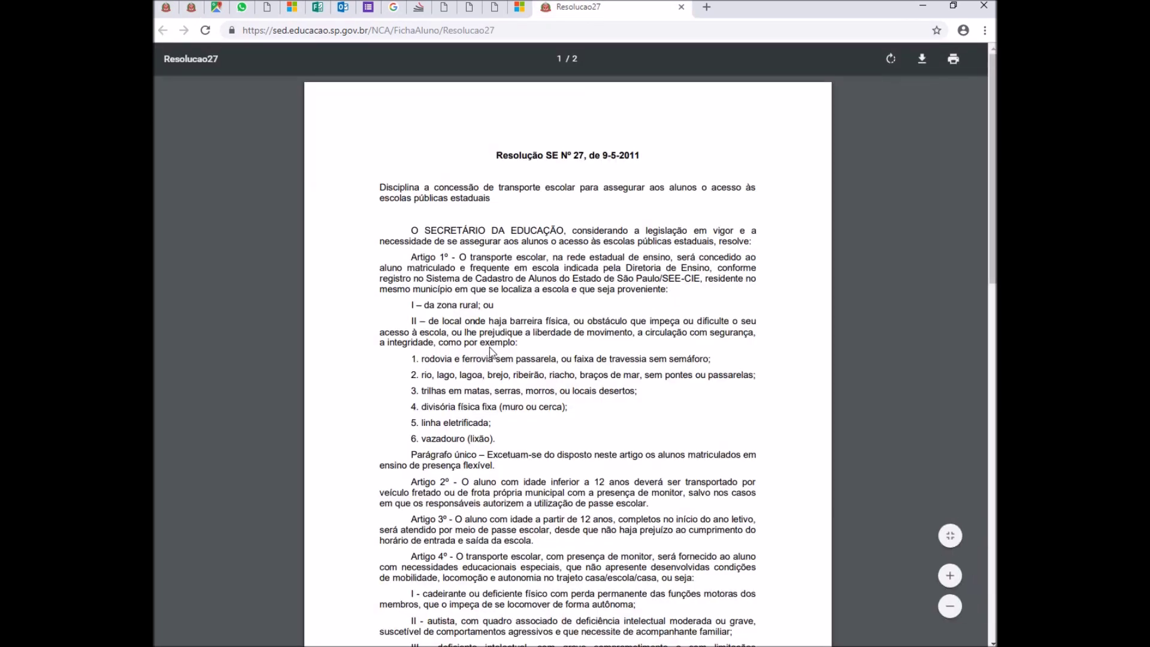
left_click_drag(411, 320, 590, 324)
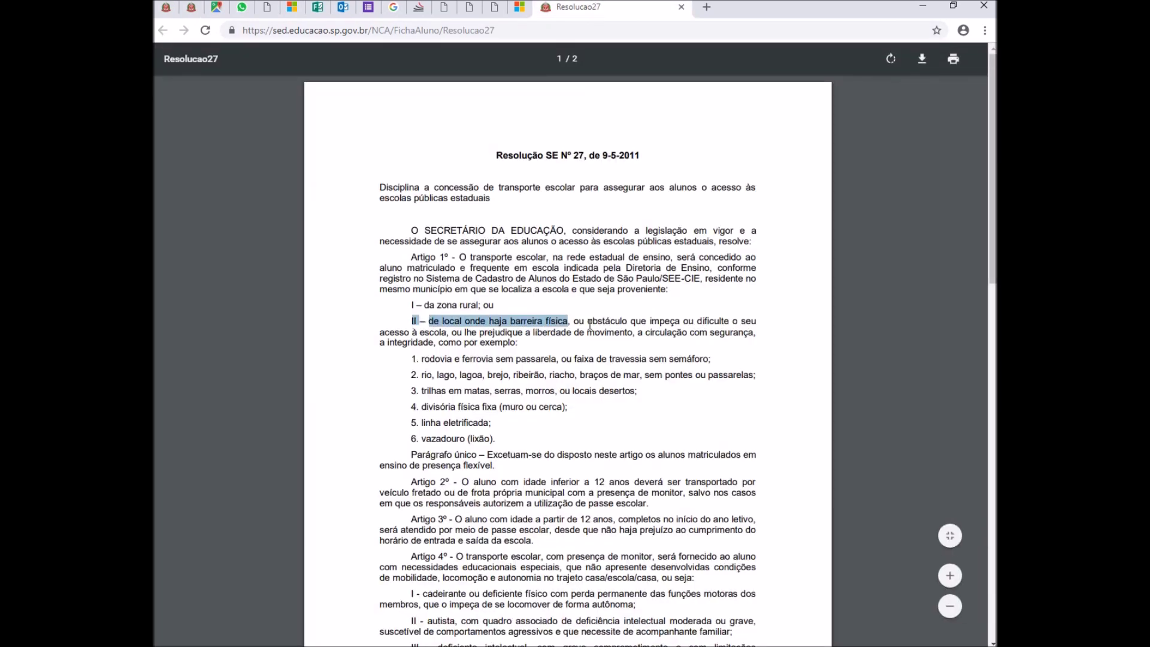
left_click(192, 8)
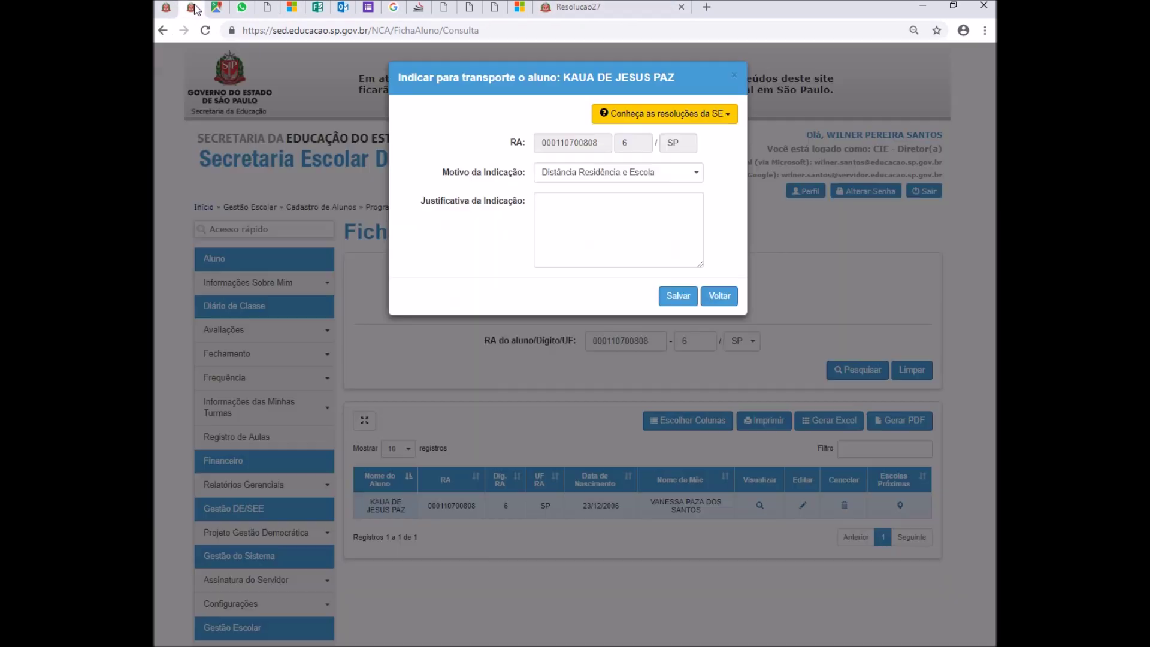
- Save the indication with 'Li e estou ciente' ticked, then bring up the Comparativo Transporte Escolar 2017 - 2018 workbook
left_click(678, 290)
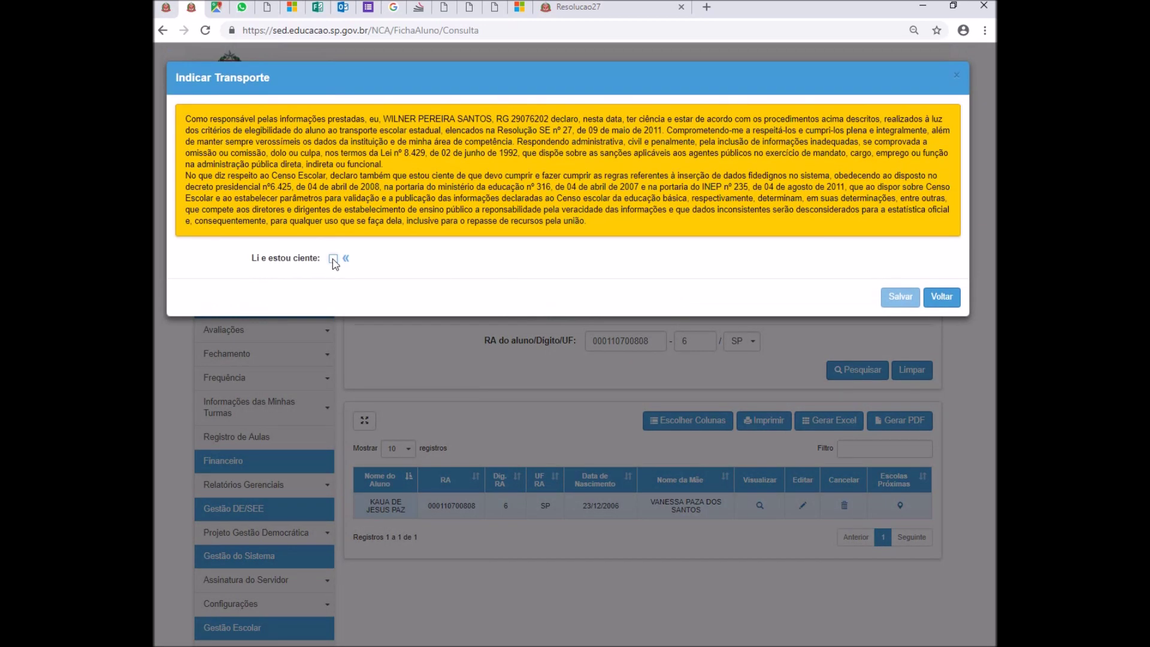
left_click(333, 259)
left_click(896, 297)
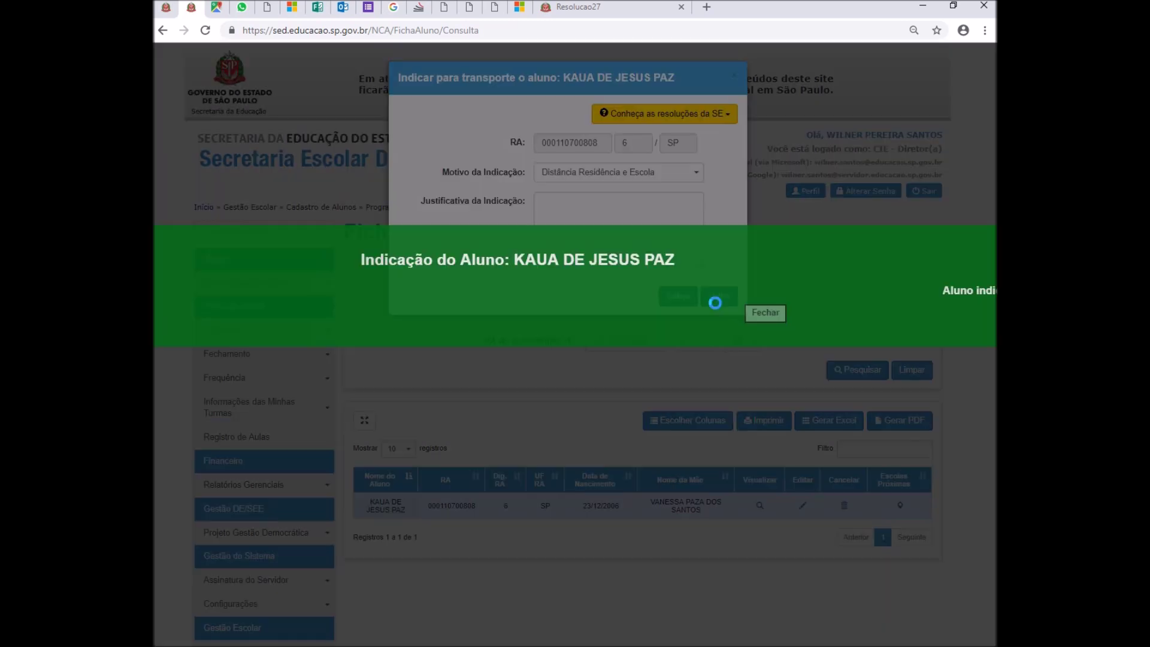
left_click(753, 312)
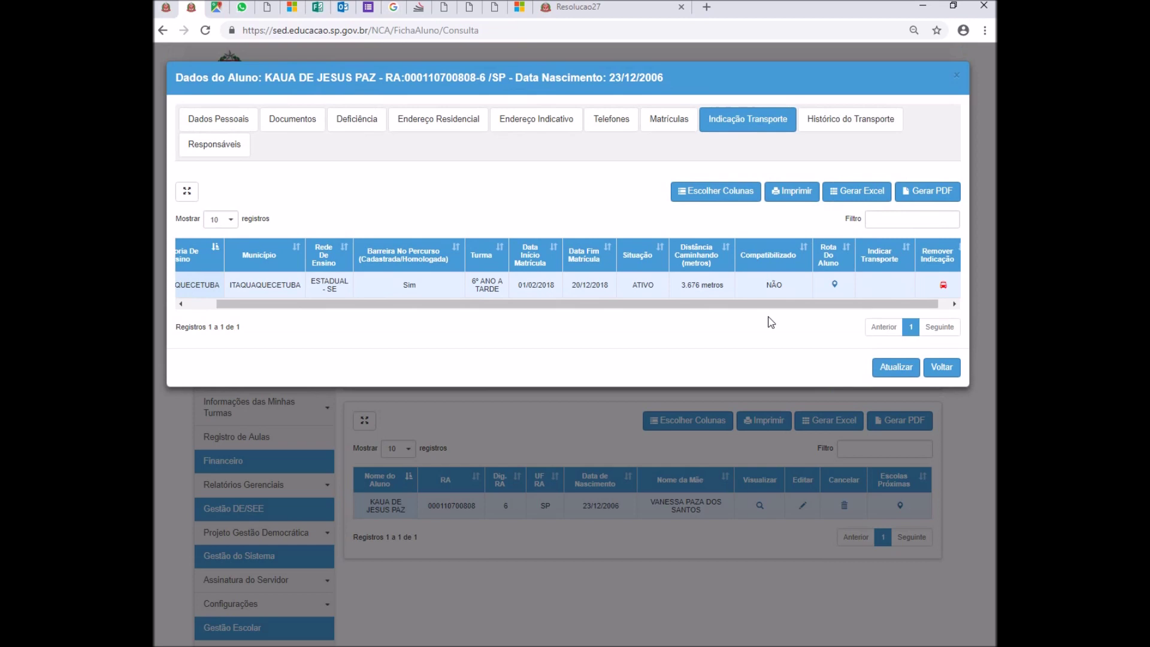
left_click_drag(760, 305, 596, 307)
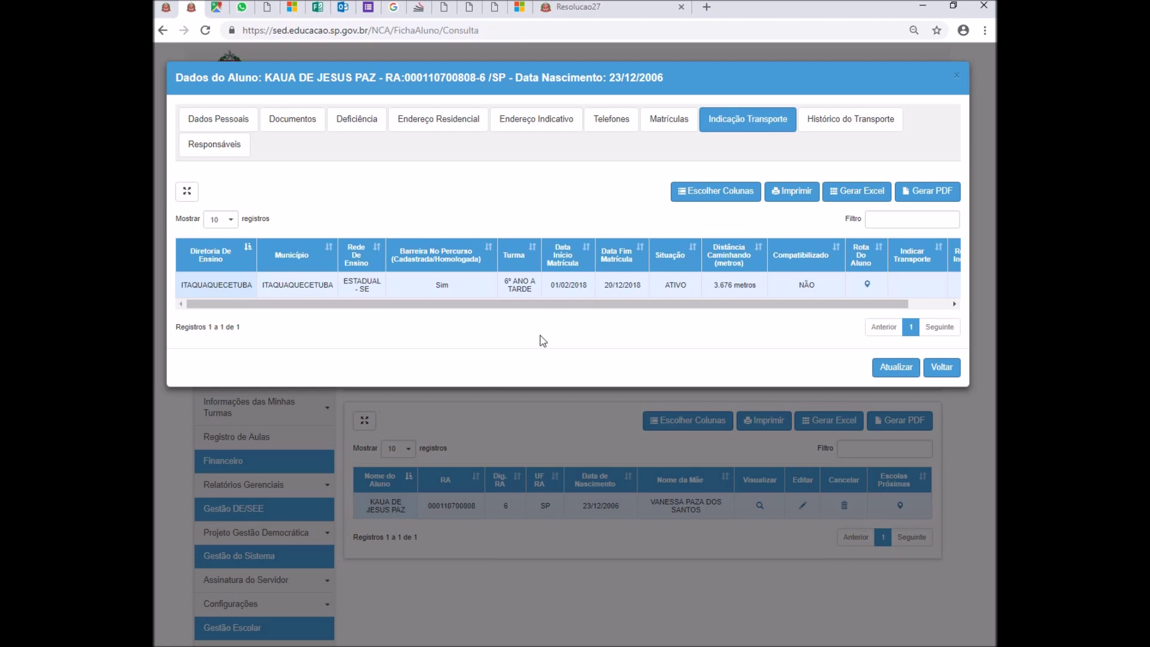
key("alt+Tab")
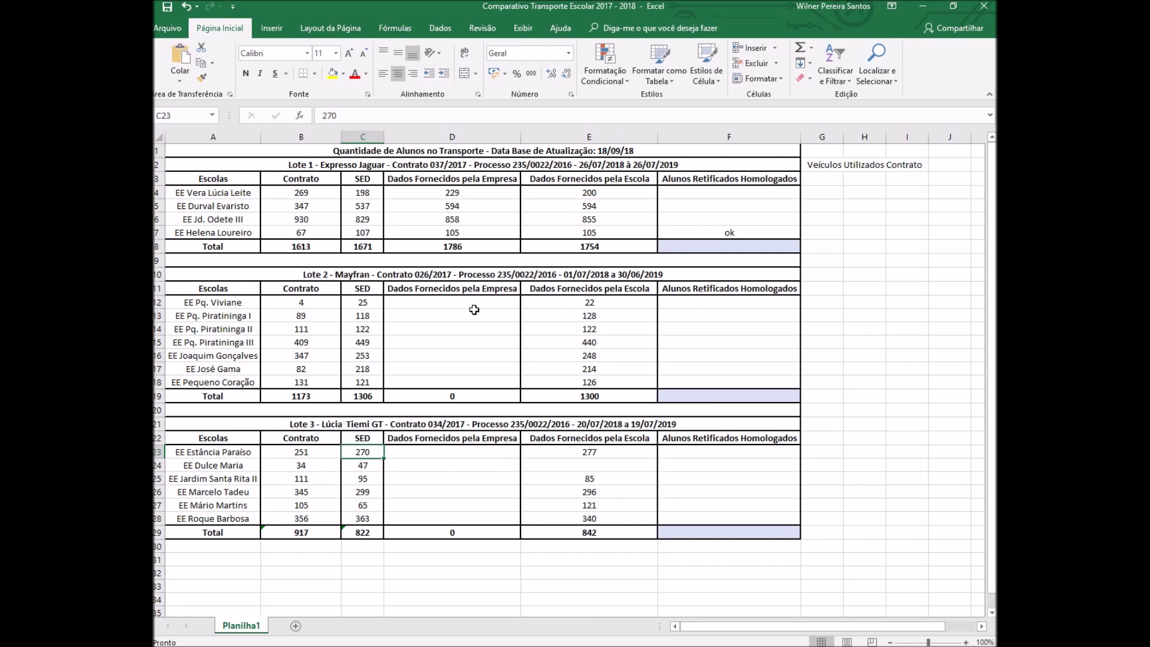
left_click(235, 194)
left_click(316, 198)
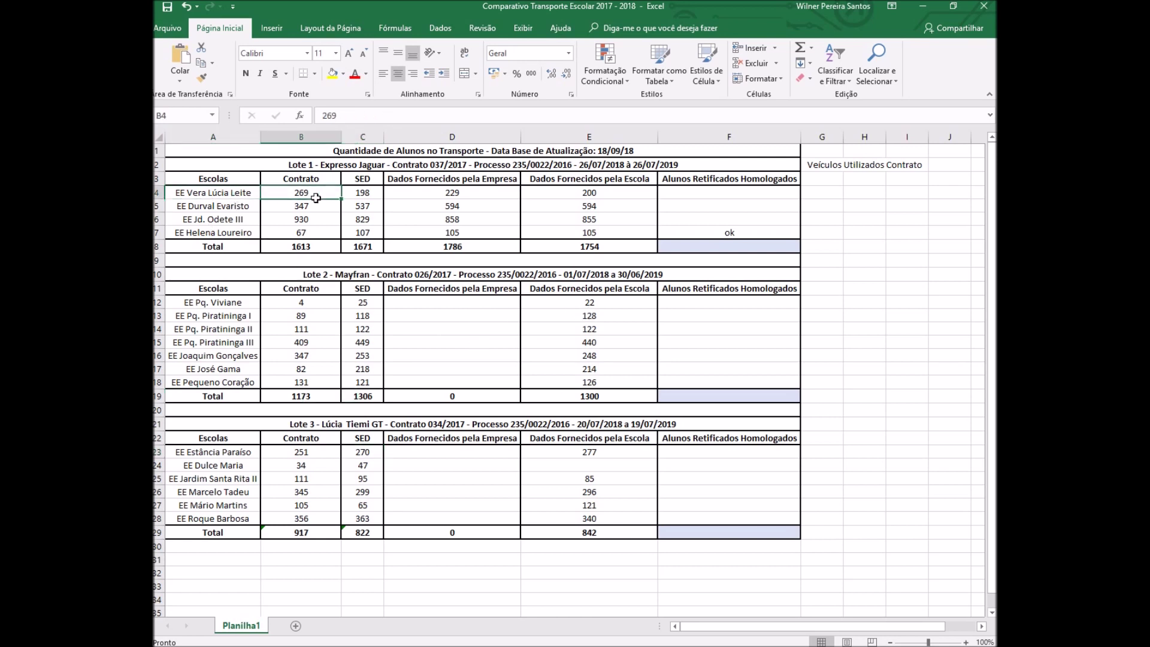
left_click(360, 196)
left_click(303, 194)
left_click(366, 194)
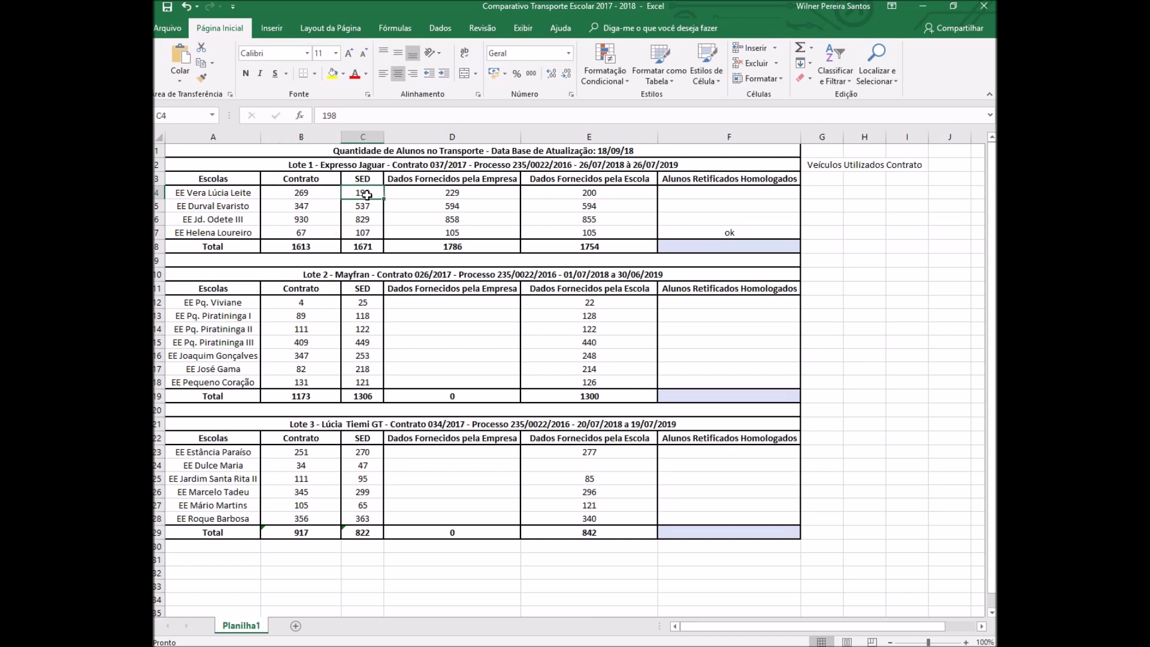
left_click(590, 193)
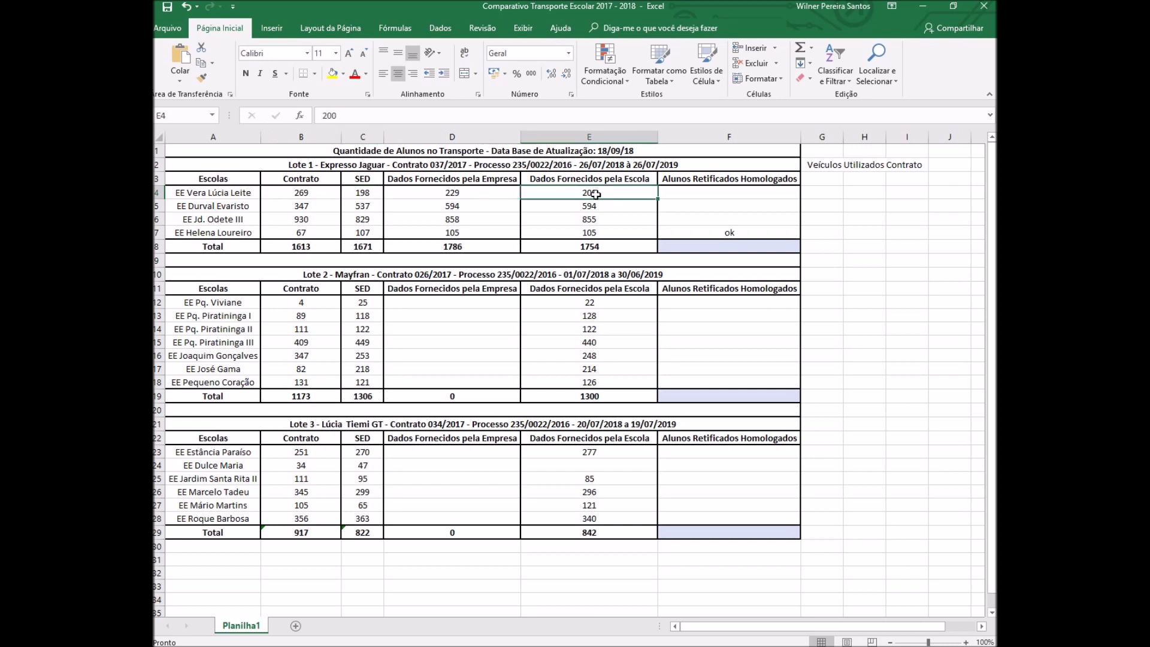
left_click(378, 195)
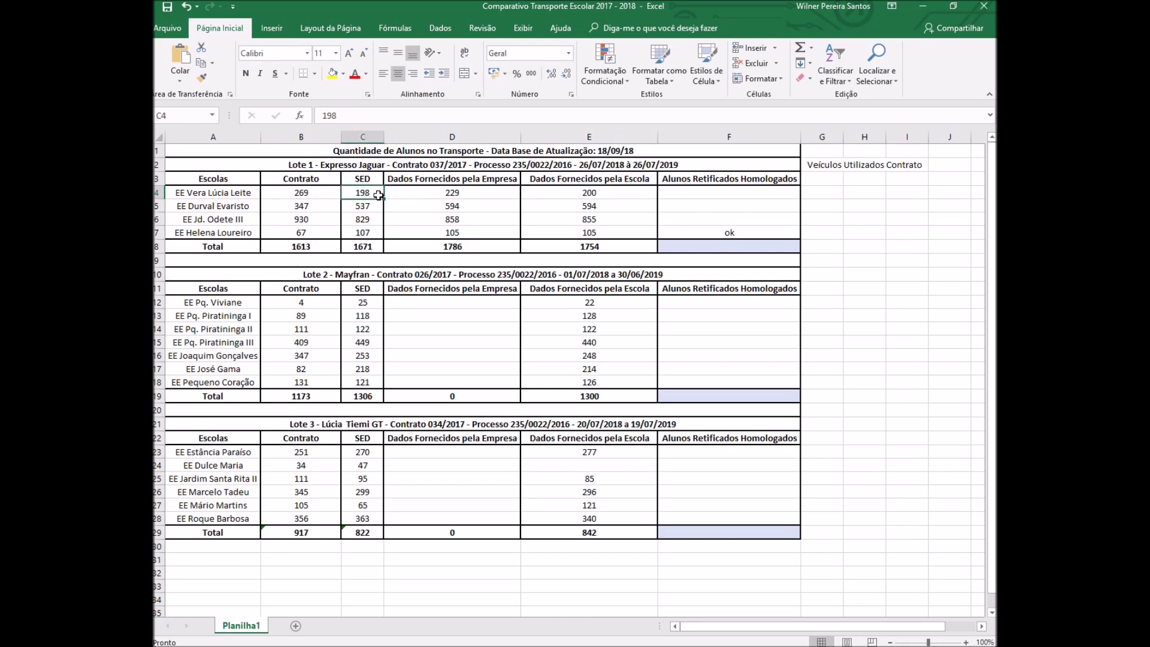
left_click(623, 197)
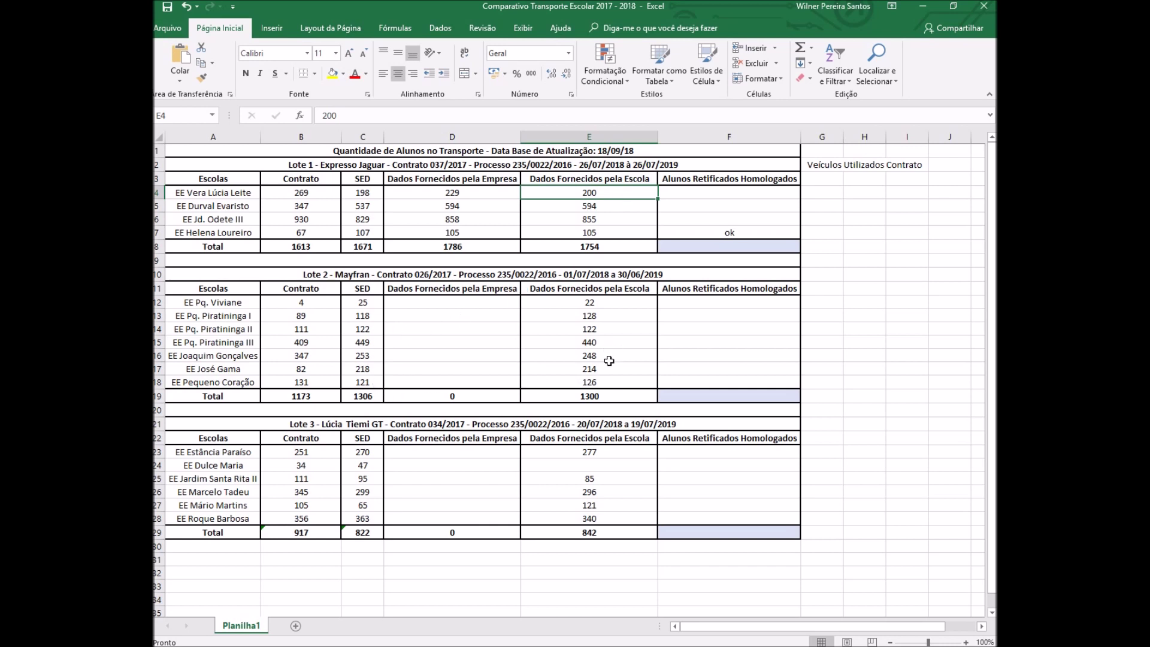
left_click(592, 356)
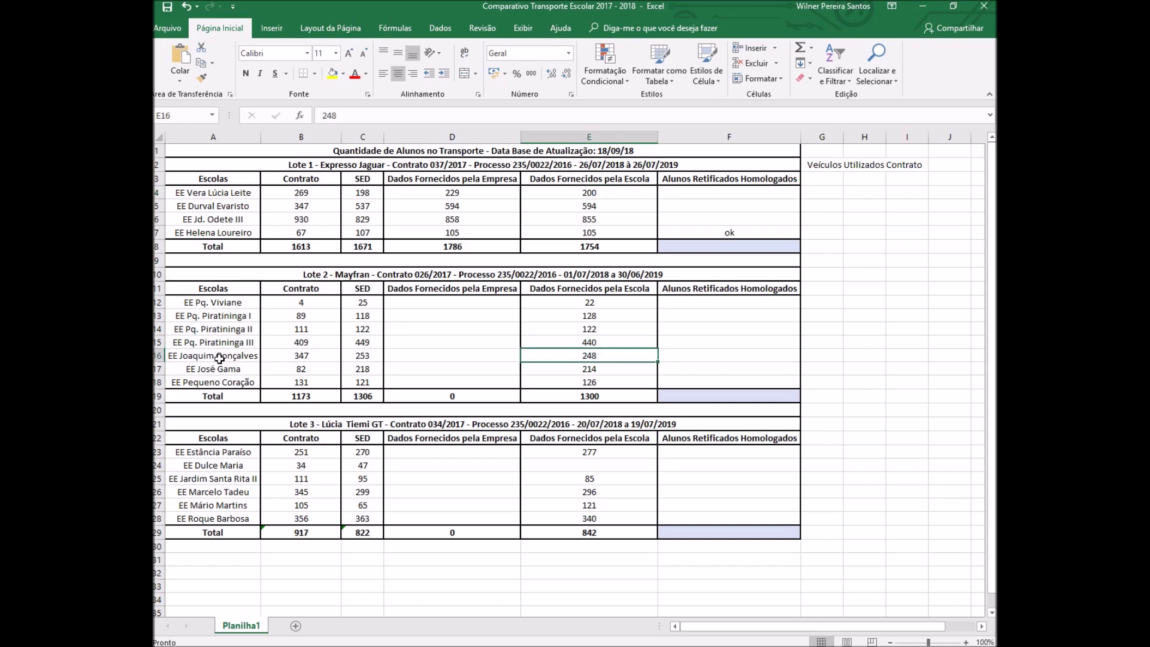
left_click_drag(208, 357, 594, 355)
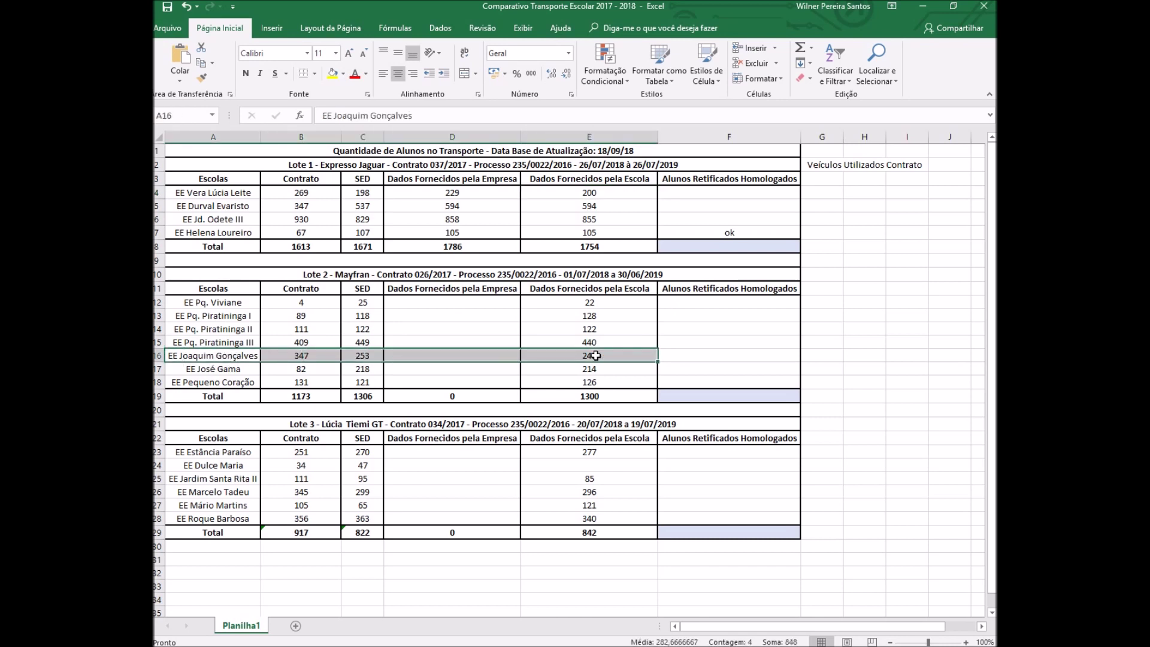
left_click(597, 356)
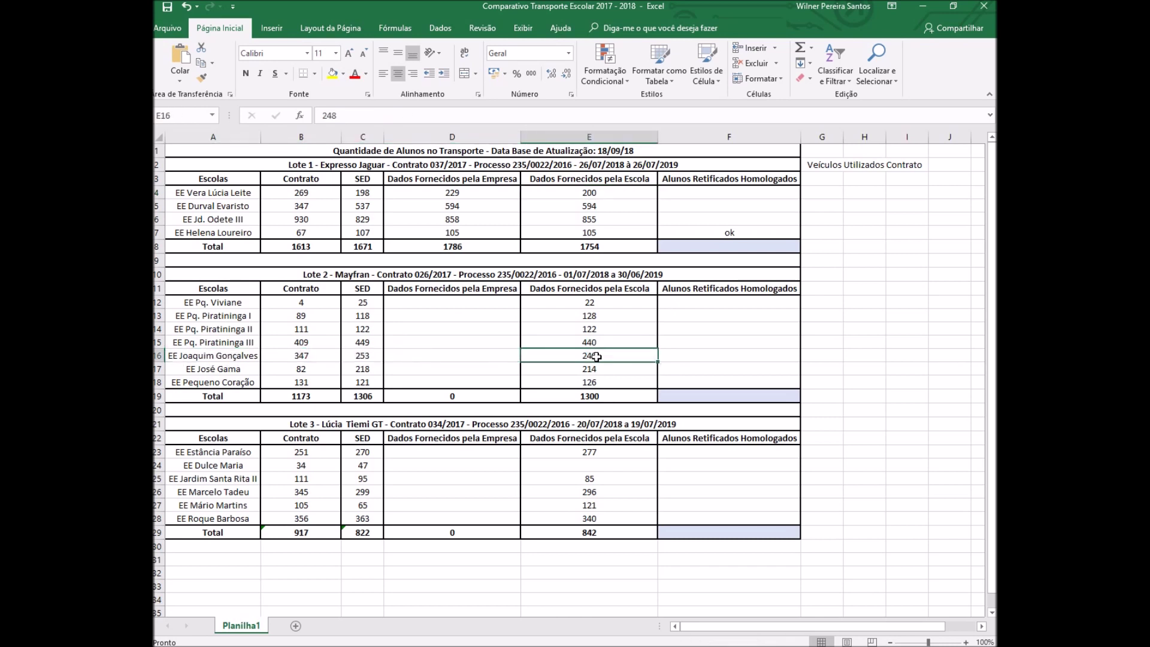
left_click(368, 357)
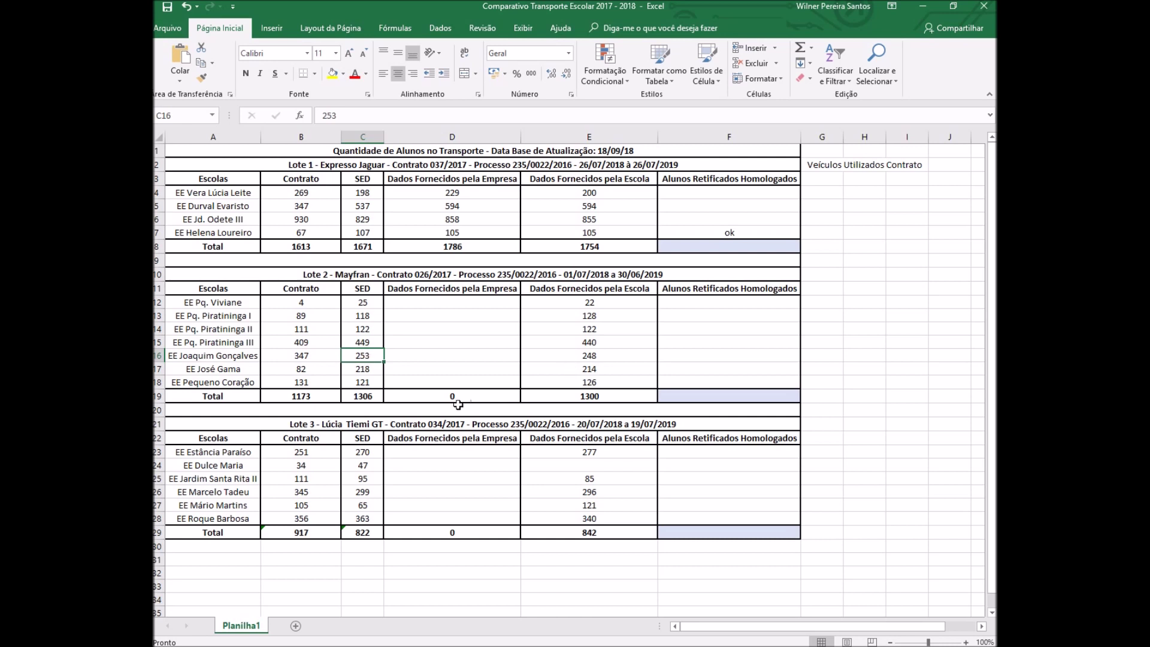
- Filter the SED transport report to the Estatual-SE network and the Marcelo Tadeu school
key("alt+Tab")
scroll(703, 224, "up", 3)
scroll(704, 225, "up", 5)
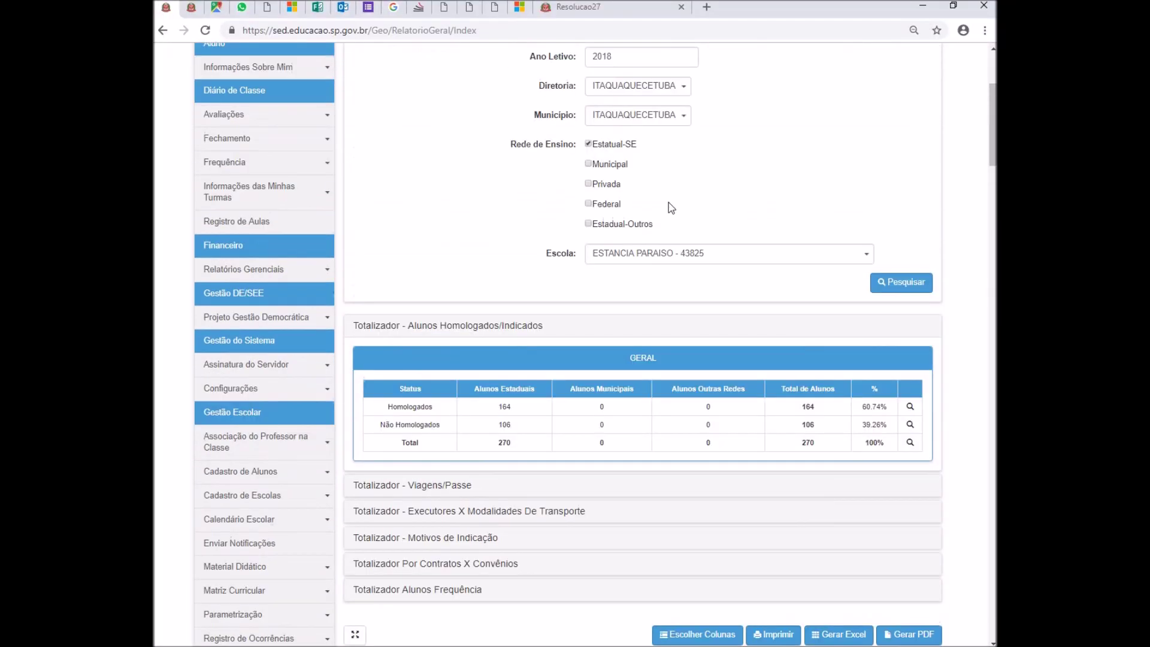
left_click(588, 336)
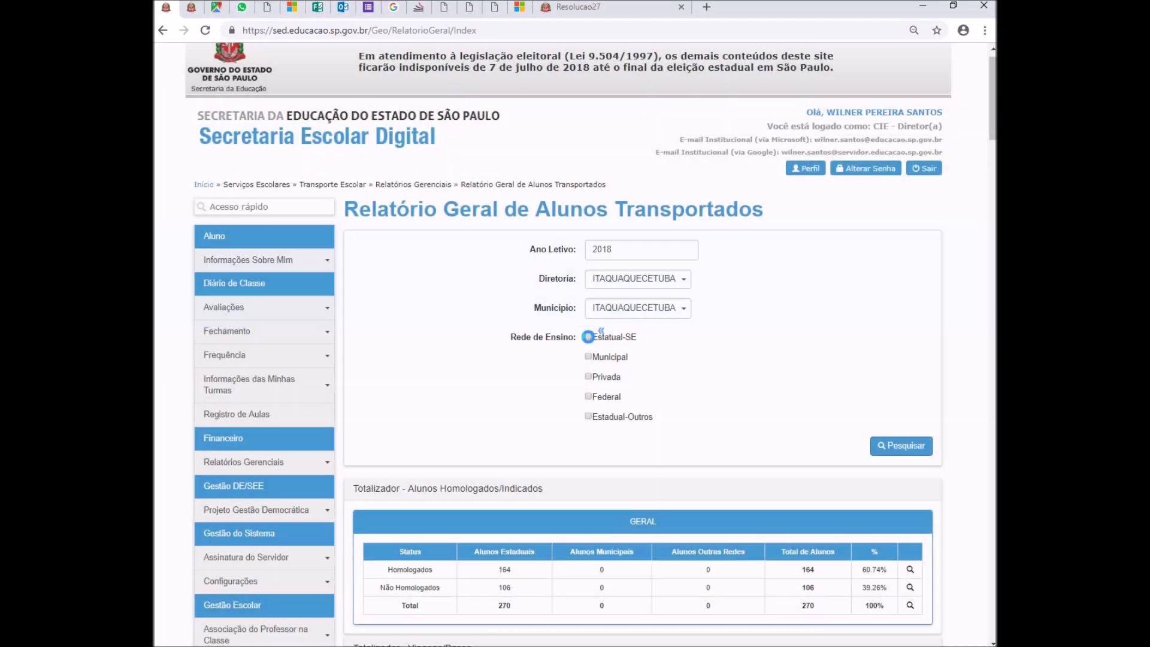
left_click(588, 336)
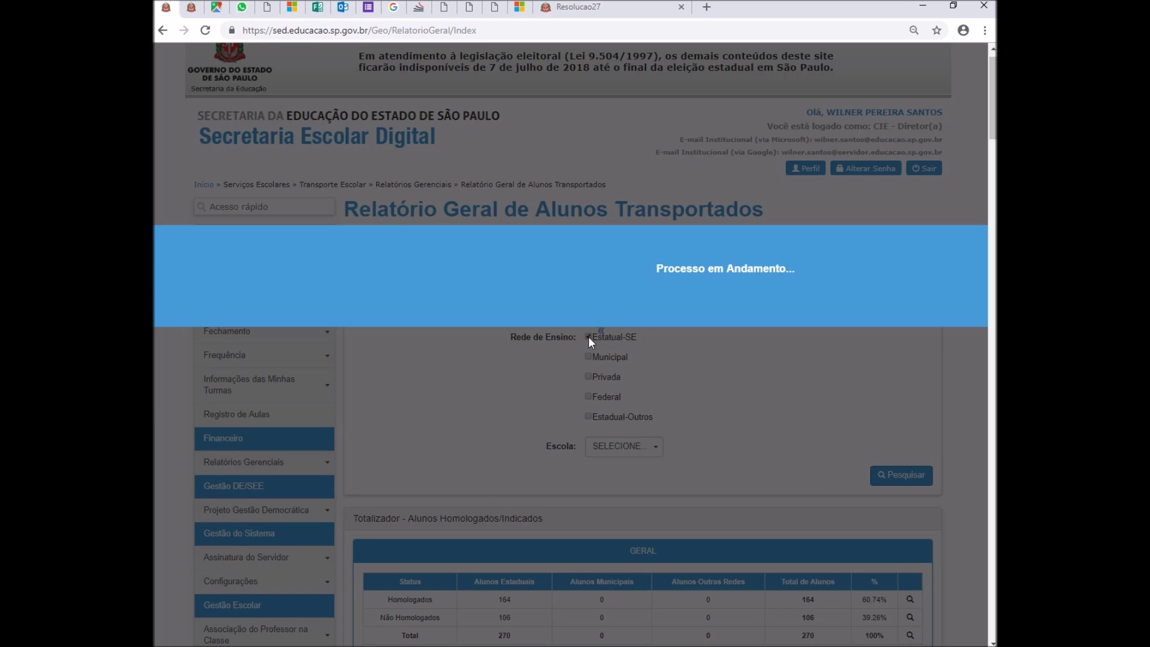
left_click(646, 446)
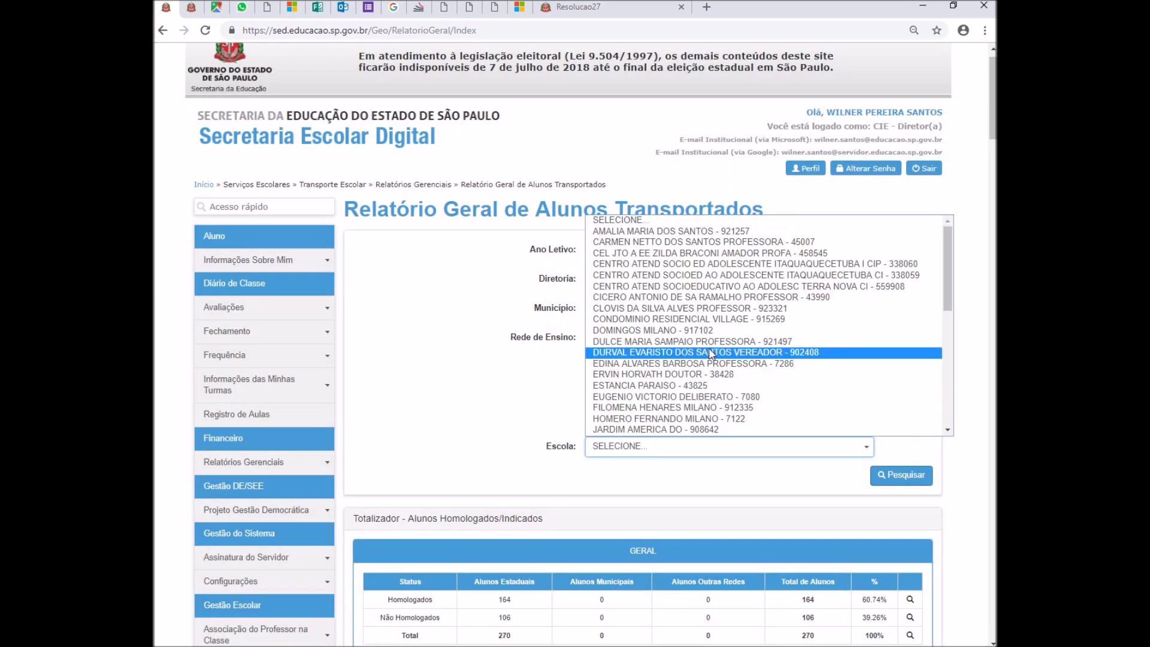
scroll(695, 342, "down", 7)
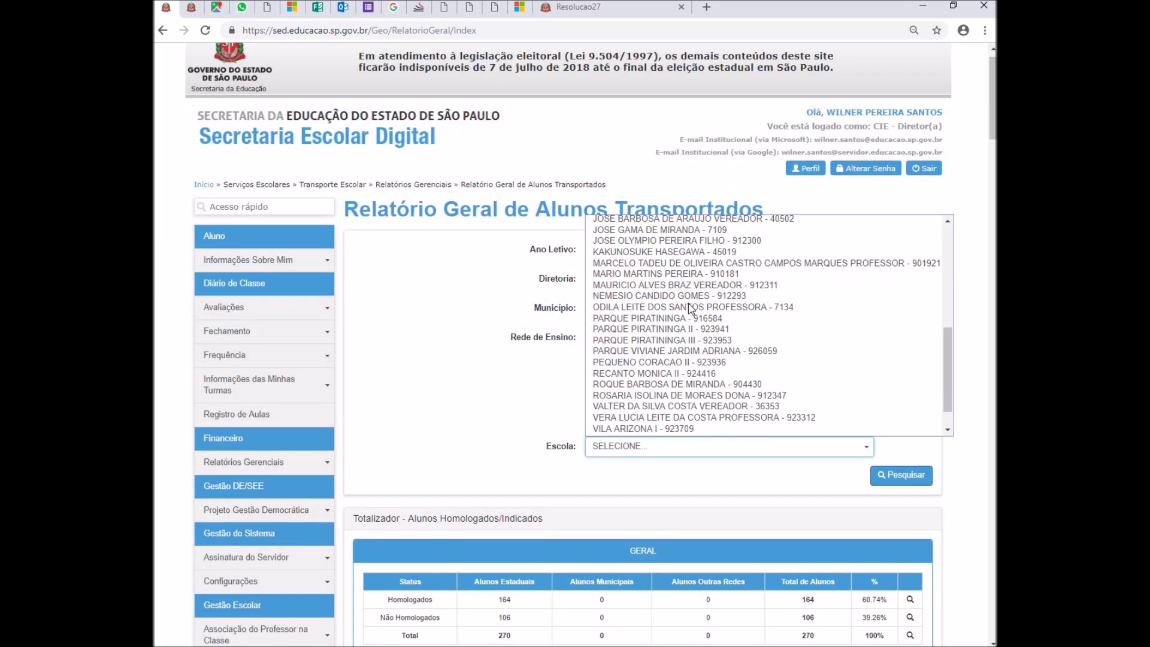
left_click(678, 264)
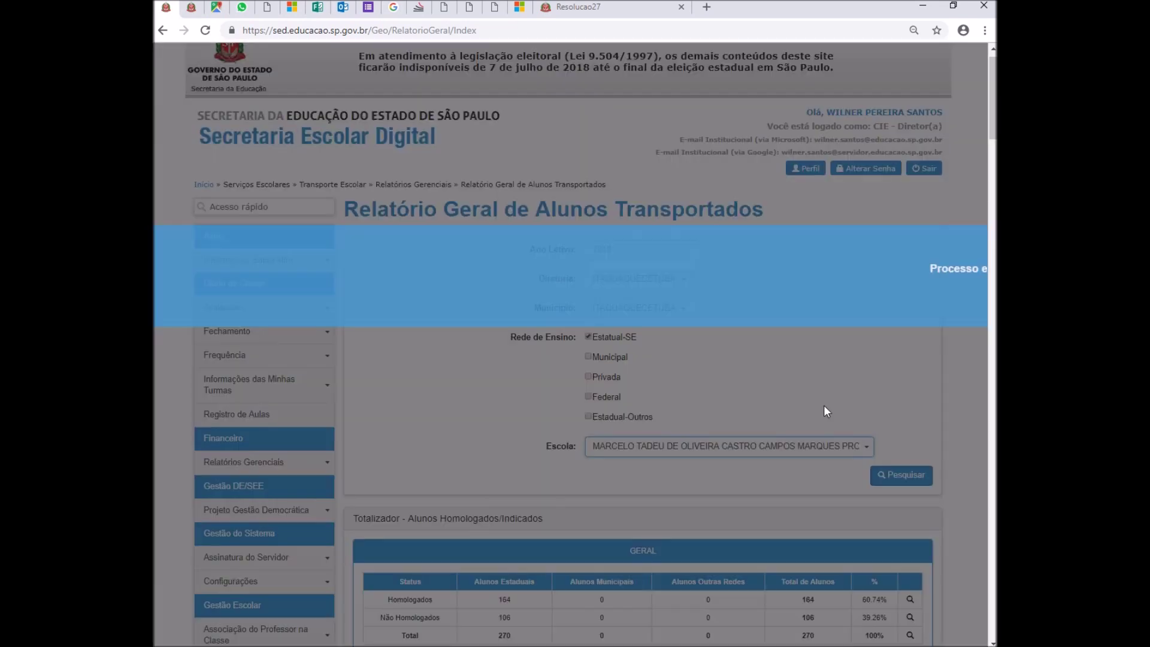
- List the homologated students in detail and select the first student's Motivo Indicação text
scroll(511, 377, "down", 4)
scroll(899, 218, "down", 4)
scroll(908, 270, "up", 2)
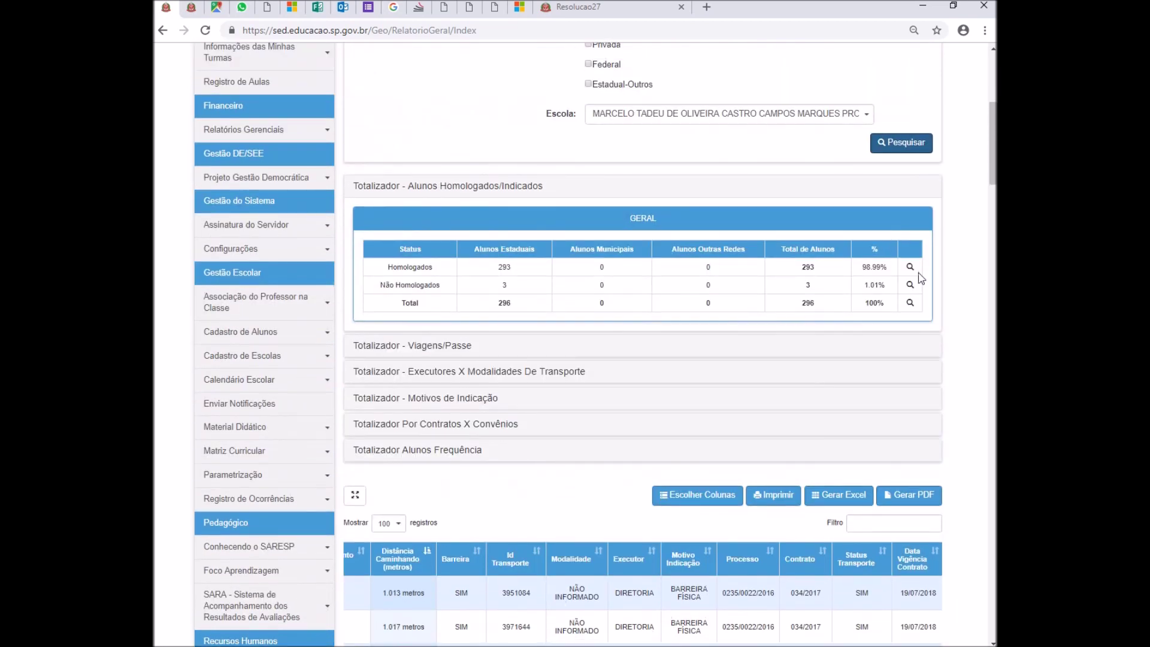
left_click(911, 268)
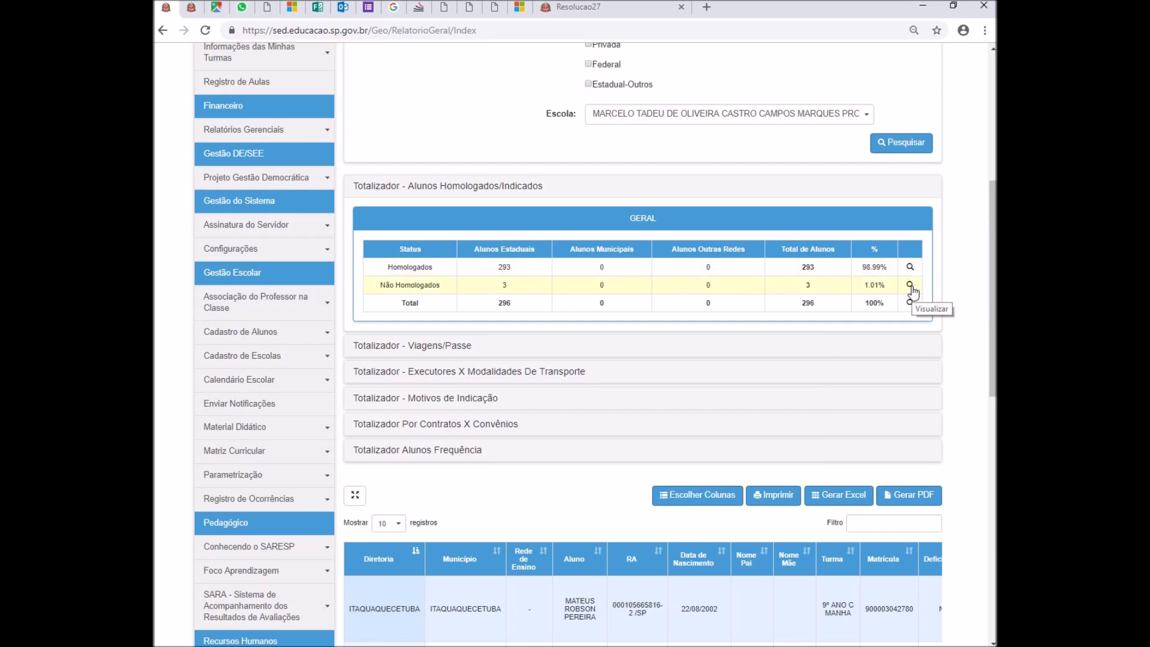
scroll(773, 420, "down", 7)
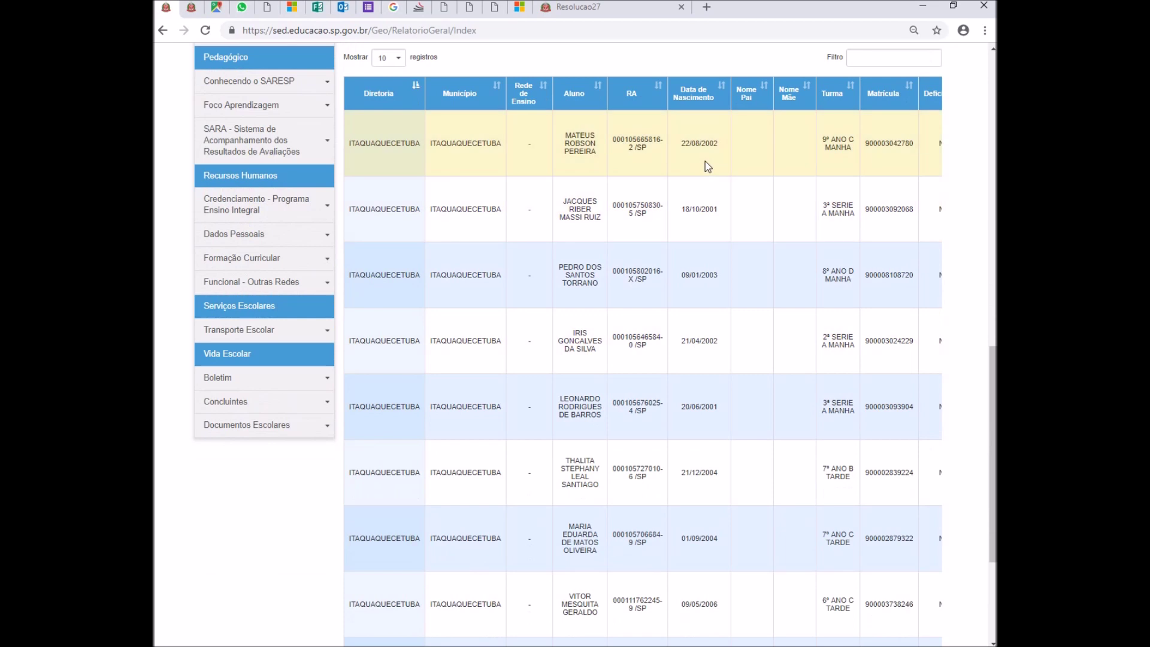
scroll(706, 161, "right", 1)
scroll(705, 160, "right", 10)
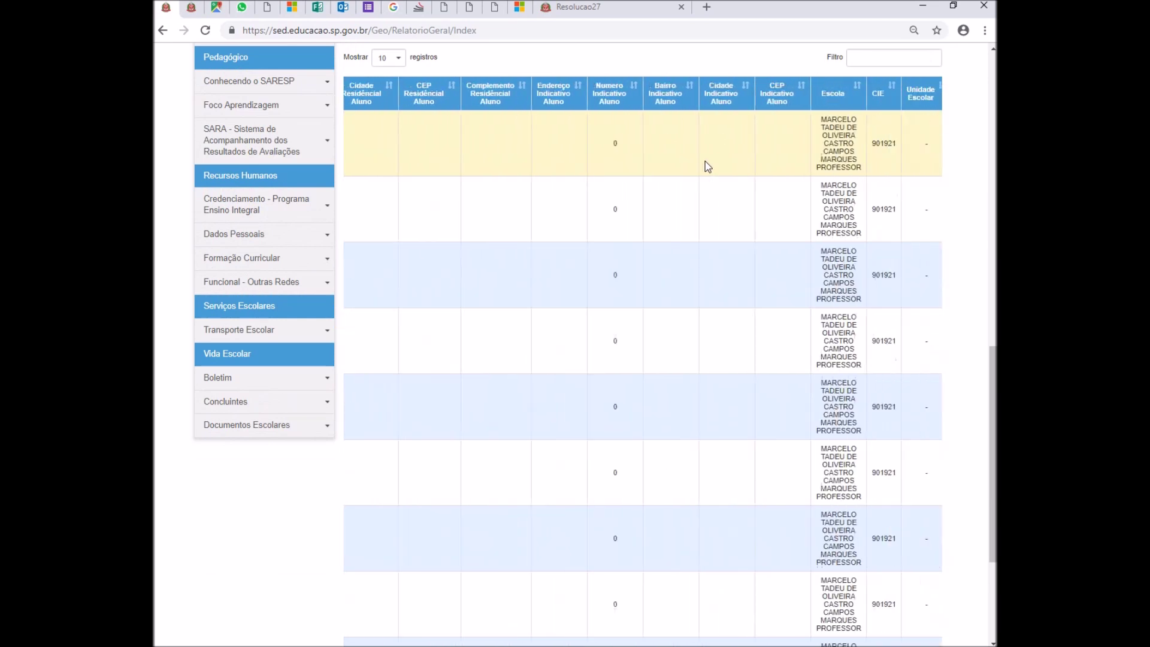
scroll(706, 160, "right", 10)
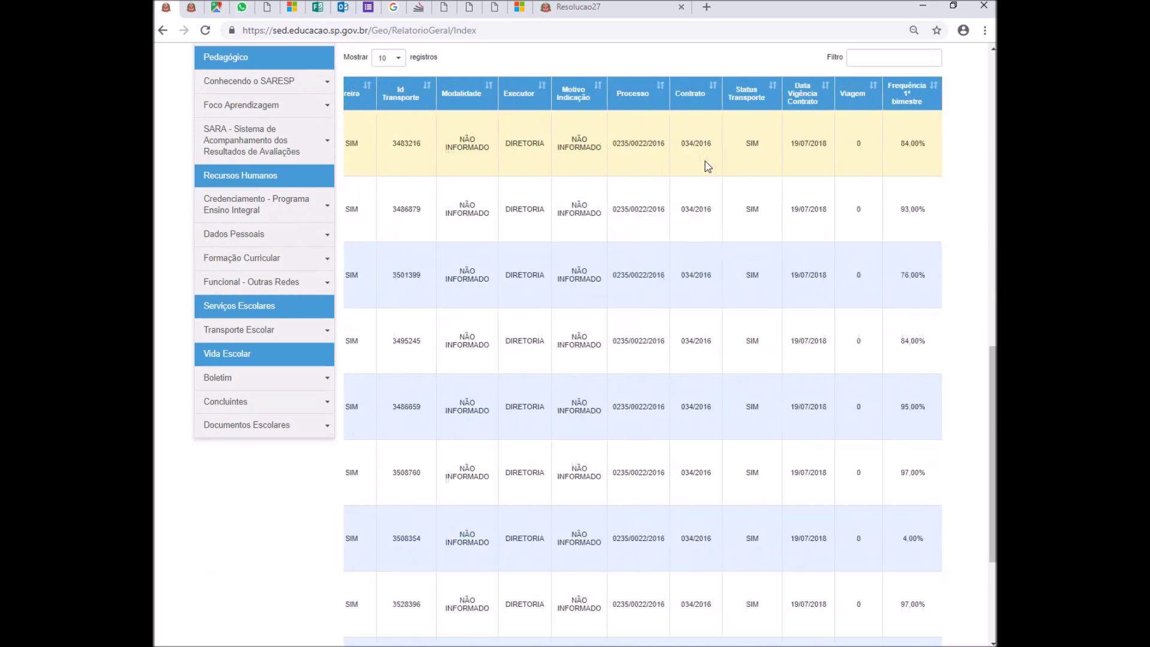
scroll(706, 160, "right", 1)
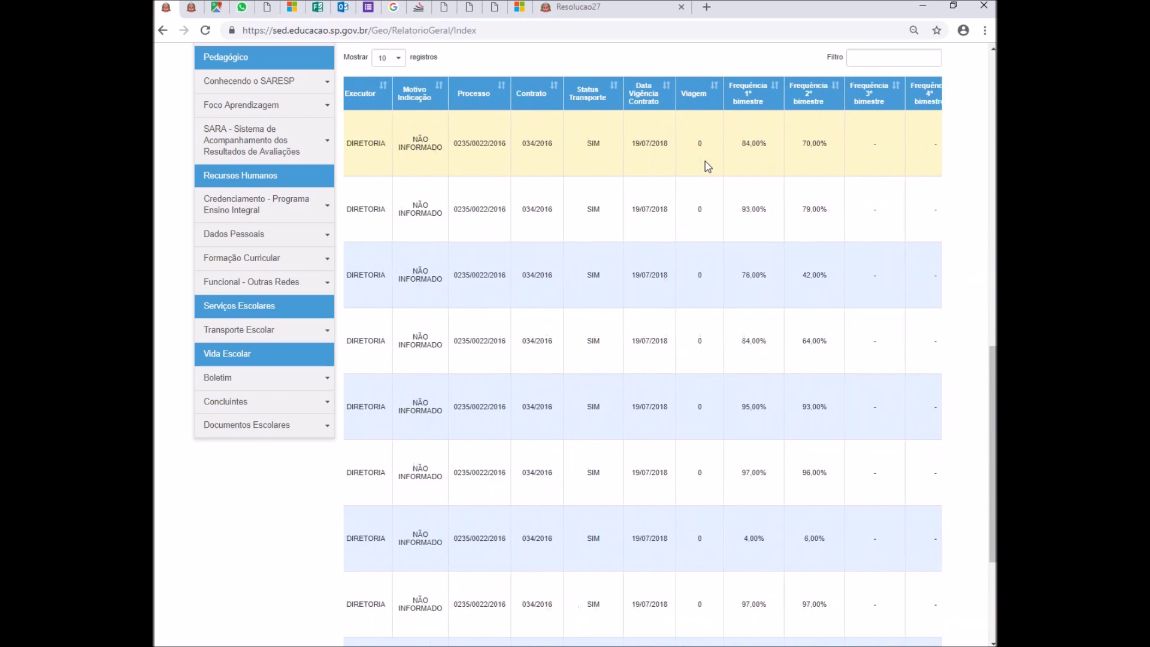
scroll(705, 161, "left", 10)
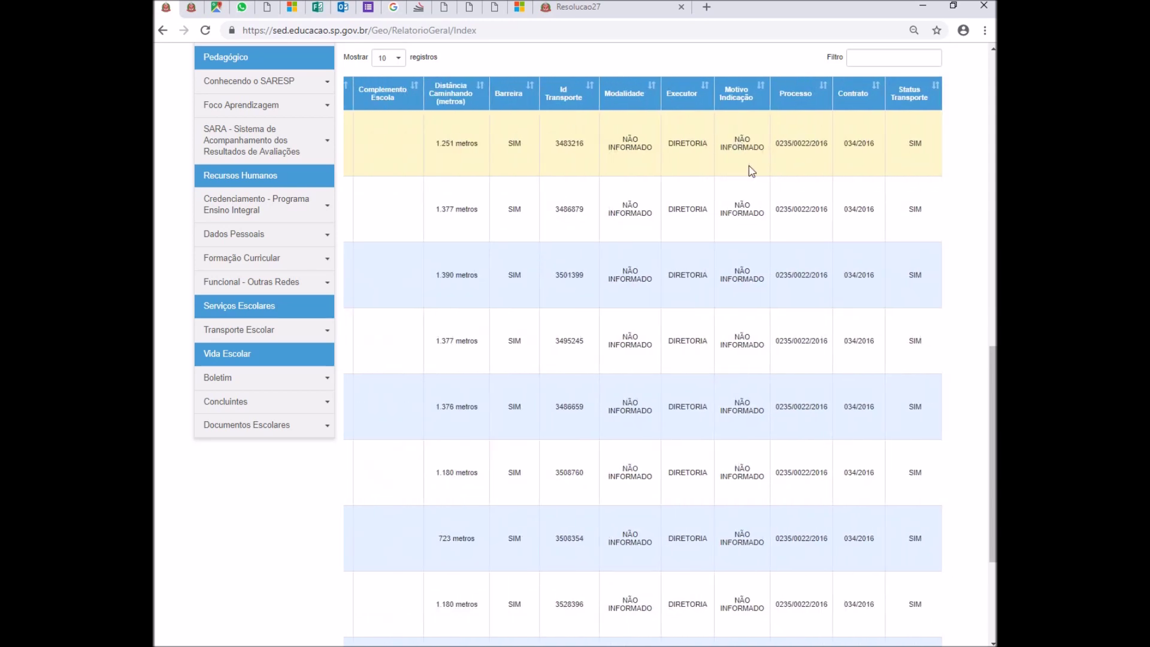
left_click_drag(735, 137, 768, 145)
- Show 100 students per page and scroll through the first page's indication reasons
scroll(753, 151, "down", 4)
scroll(586, 288, "up", 6)
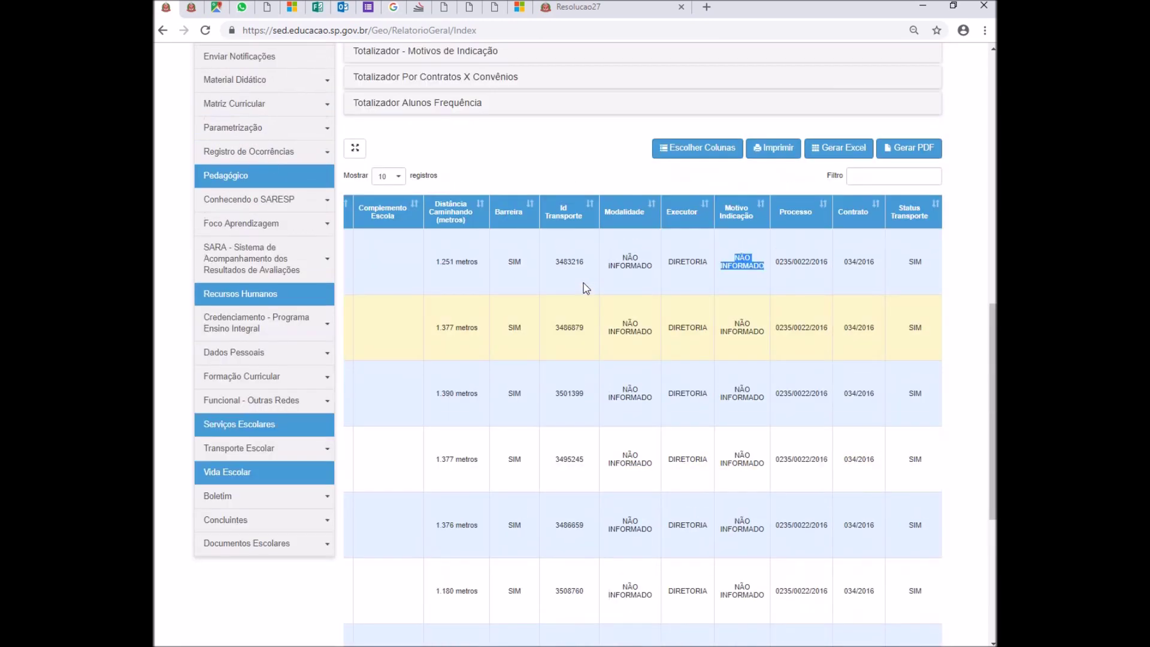
left_click(388, 176)
left_click(386, 222)
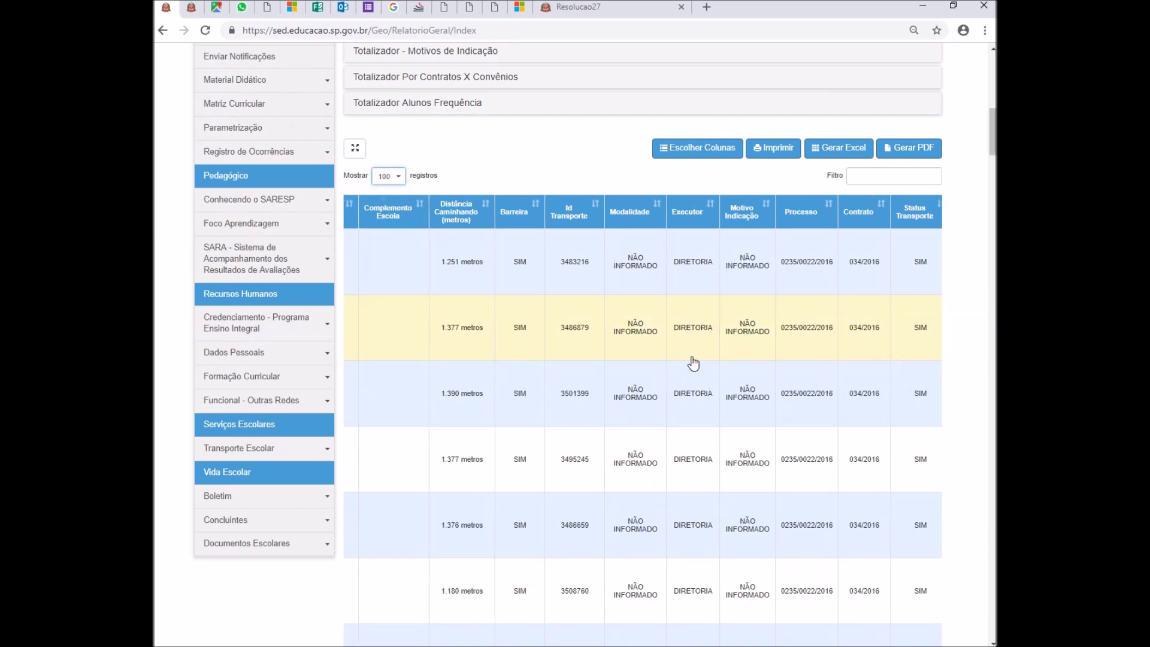
scroll(749, 310, "down", 10)
scroll(772, 306, "down", 15)
scroll(772, 307, "down", 15)
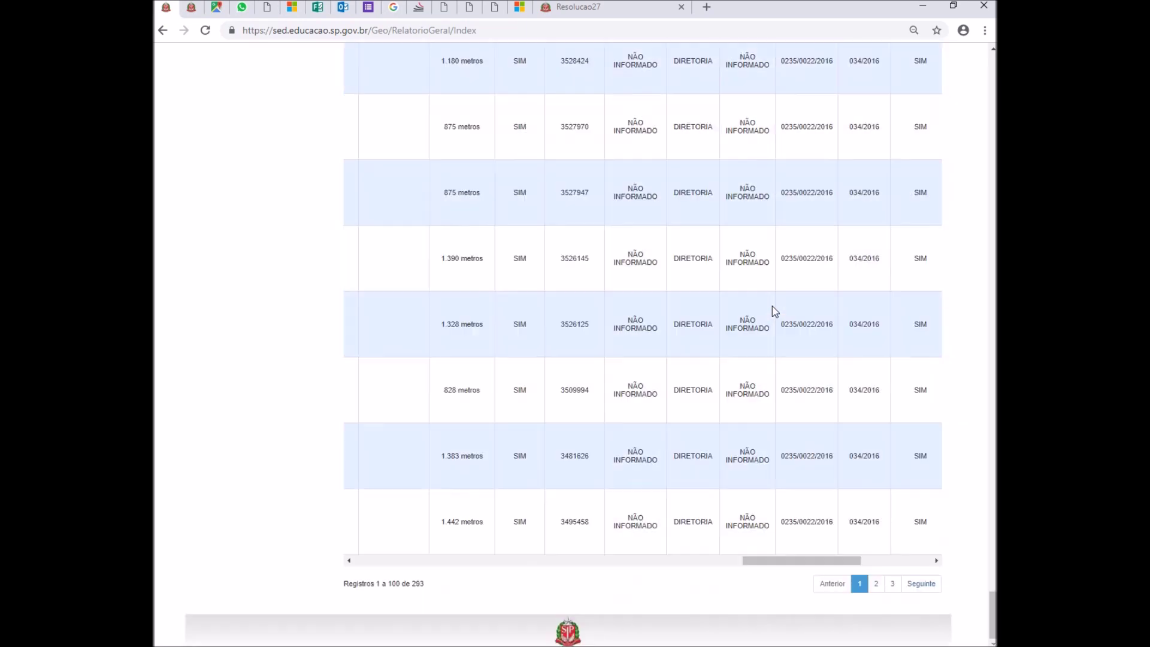
- Review the second page of homologated students and return to its top
left_click(876, 584)
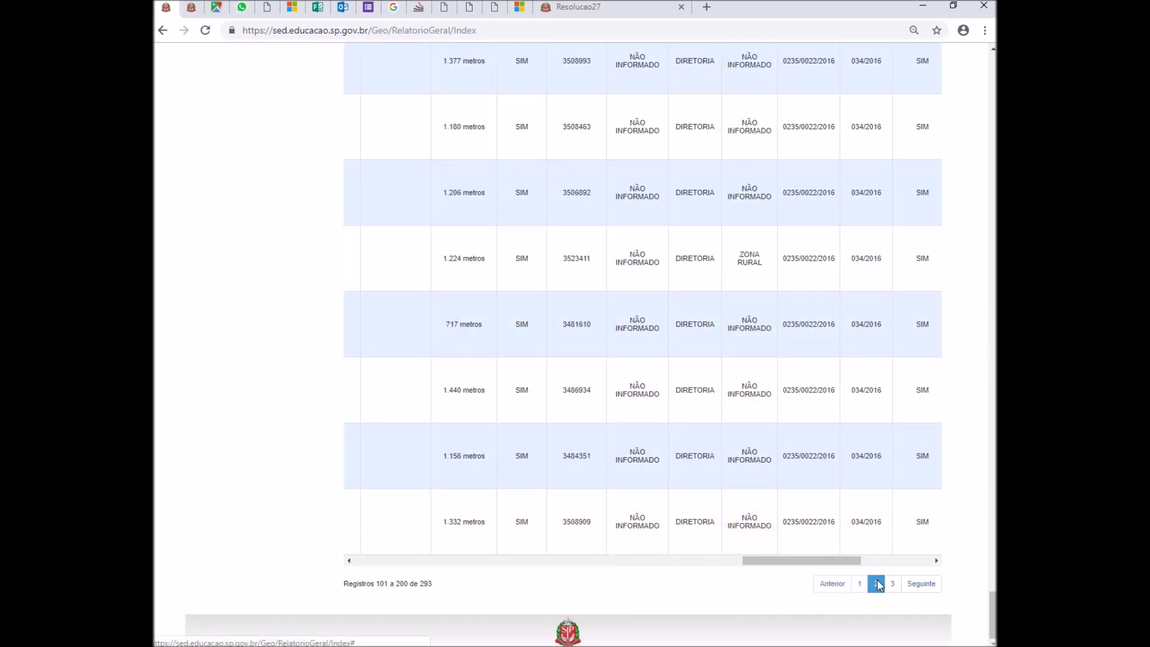
scroll(798, 441, "up", 5)
scroll(779, 425, "down", 3)
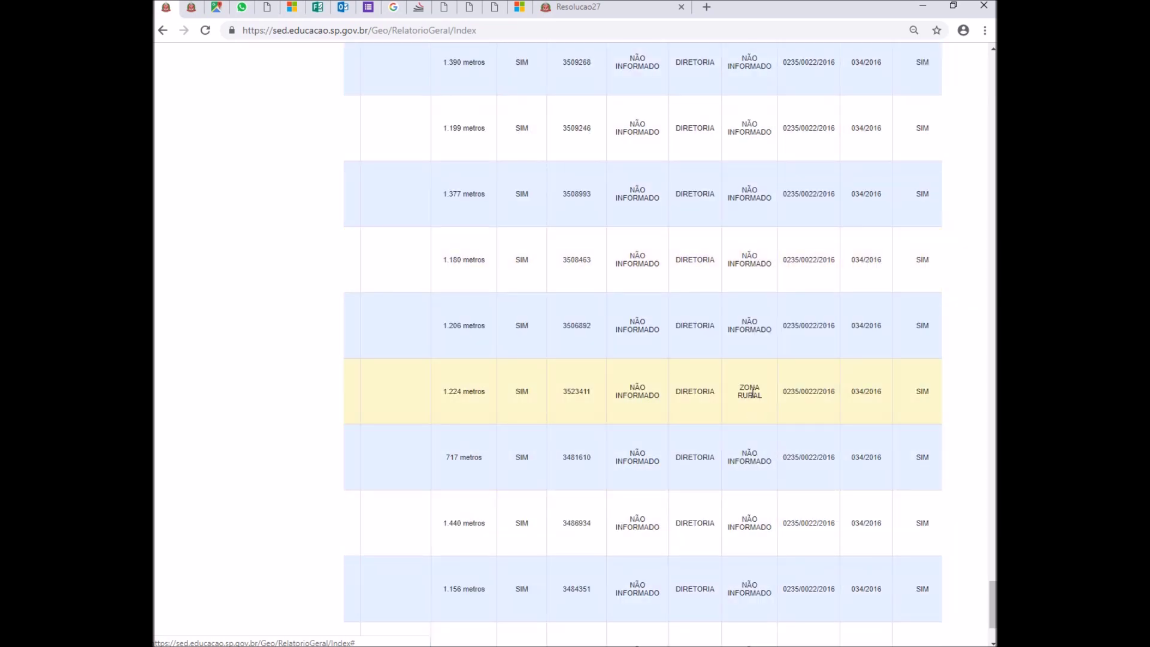
scroll(752, 393, "up", 7)
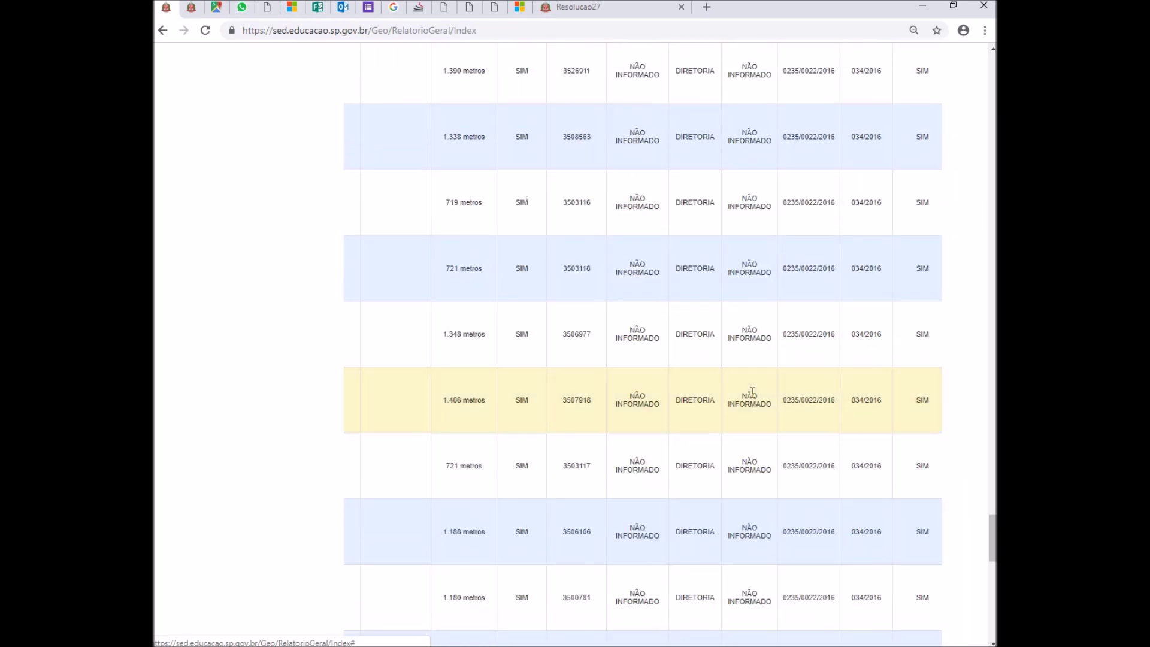
scroll(753, 392, "up", 10)
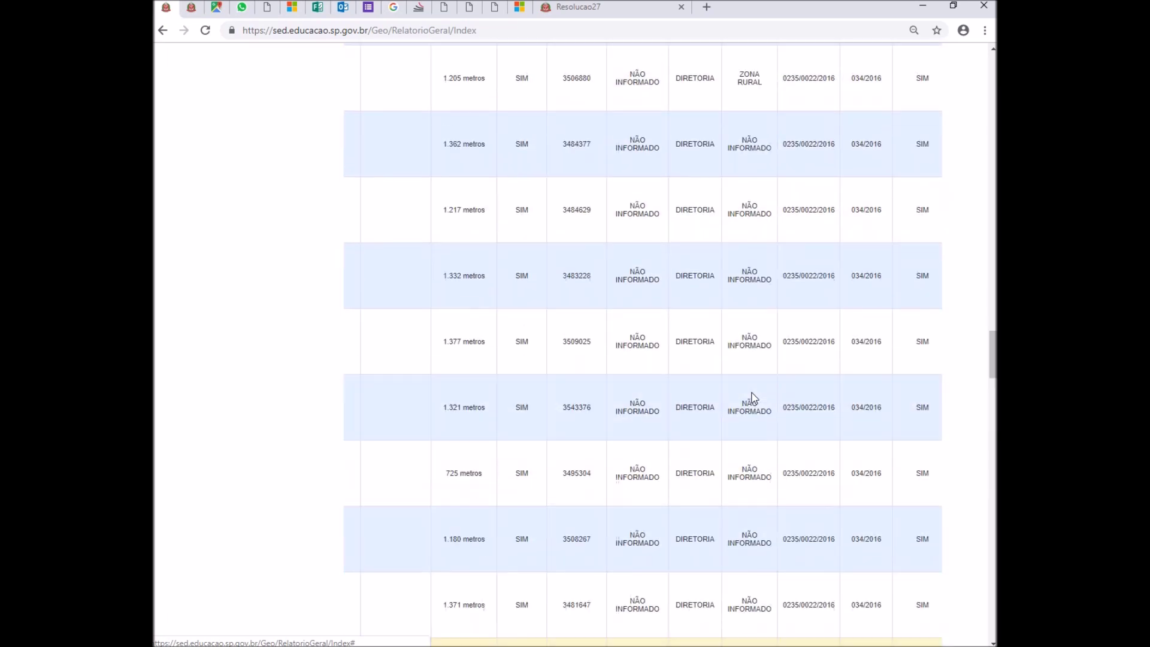
scroll(753, 398, "up", 8)
scroll(754, 398, "up", 10)
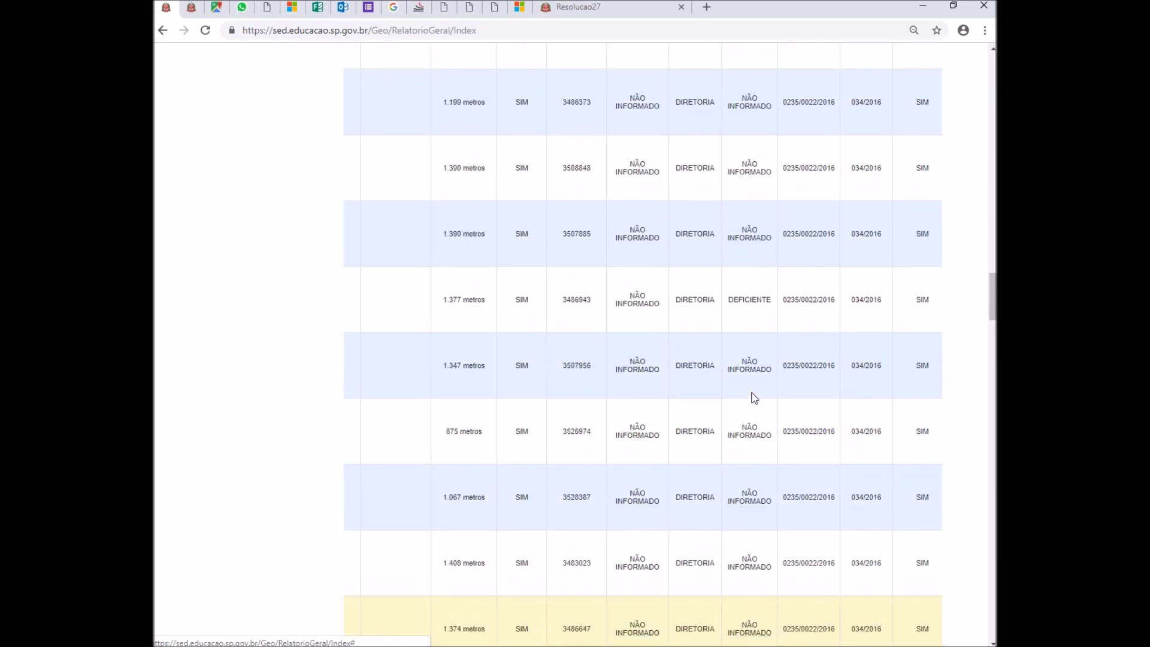
scroll(753, 395, "up", 10)
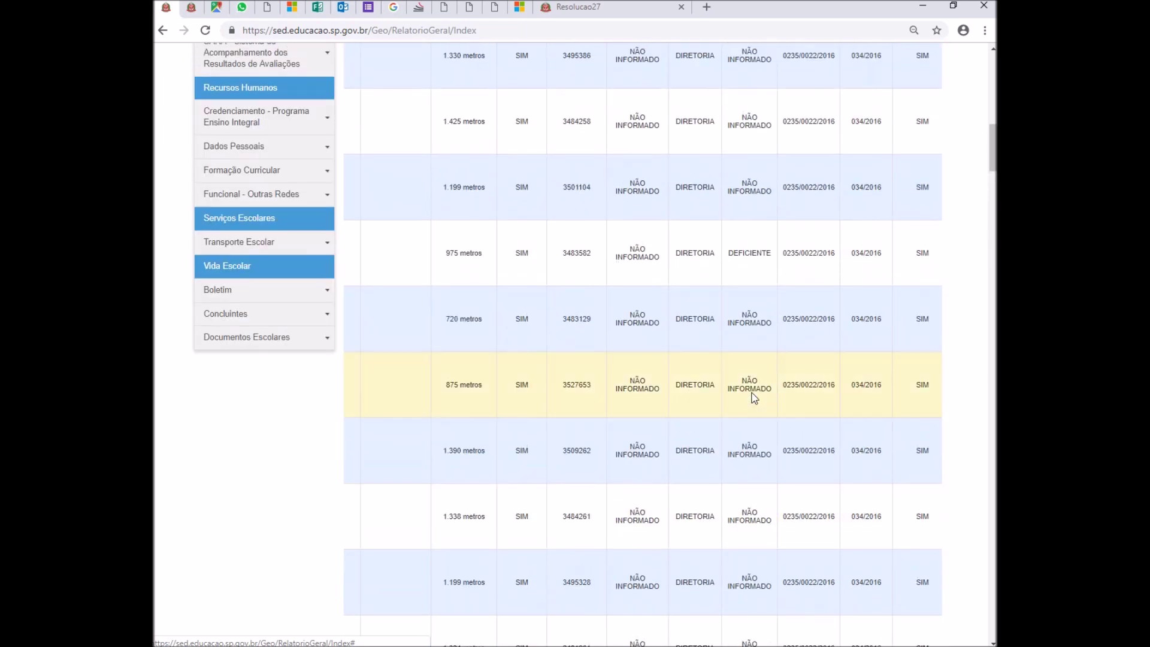
left_click_drag(991, 115, 989, 624)
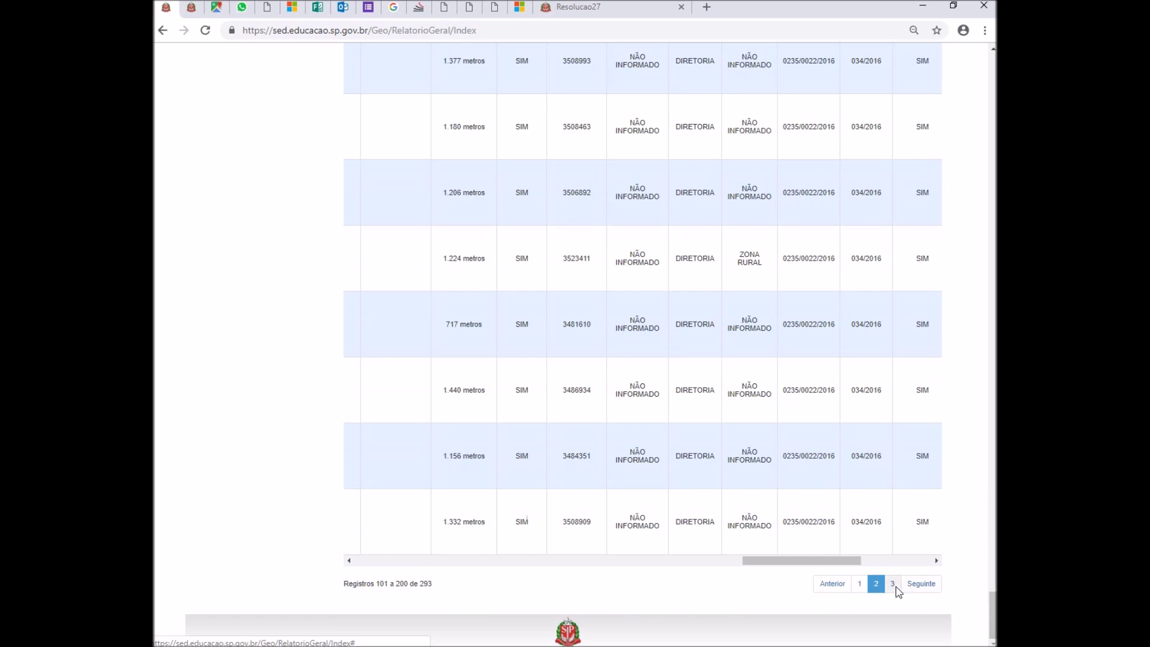
- Review the third page of homologated students, scrolling back to the top
left_click(894, 586)
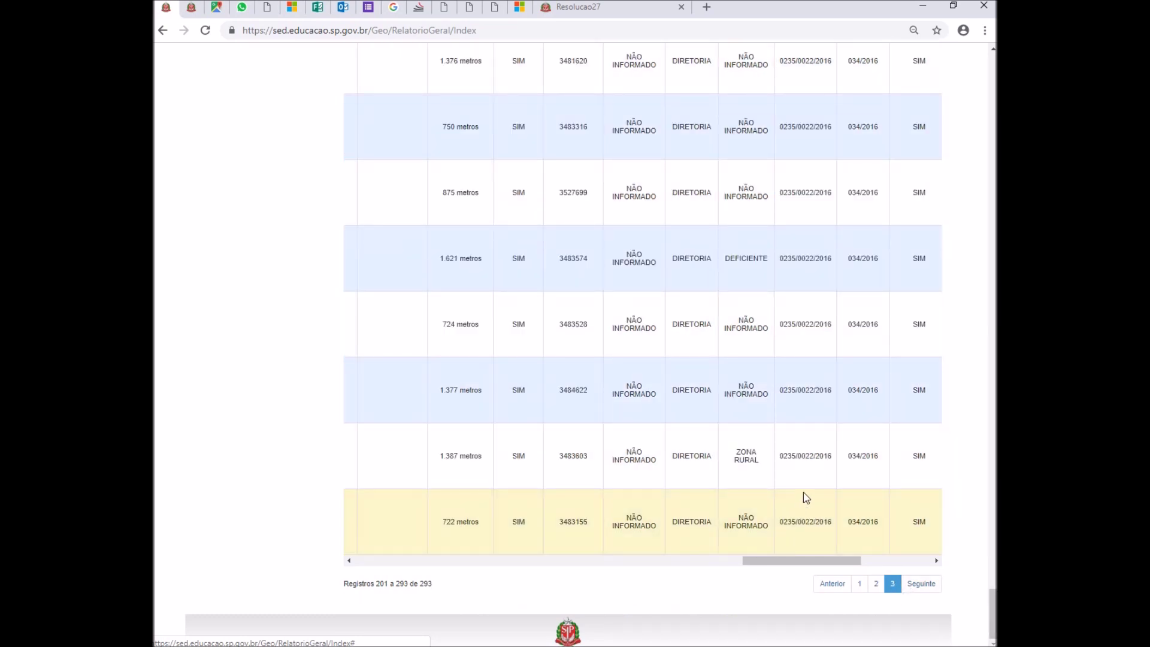
scroll(806, 498, "up", 4)
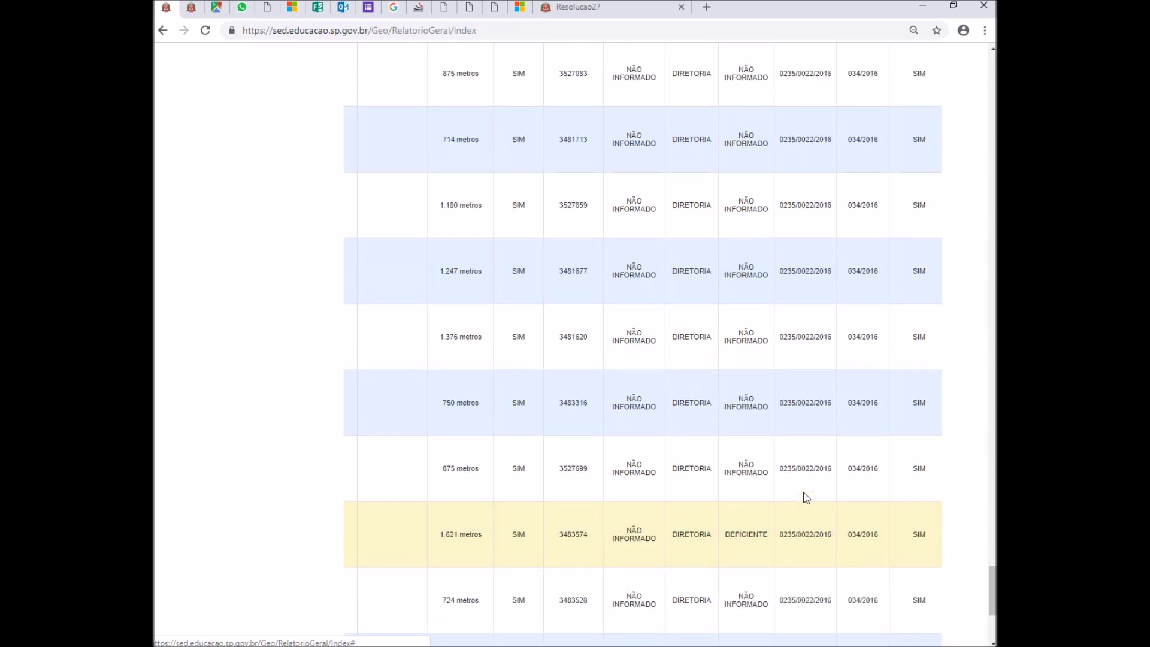
scroll(806, 497, "up", 20)
scroll(806, 497, "up", 20)
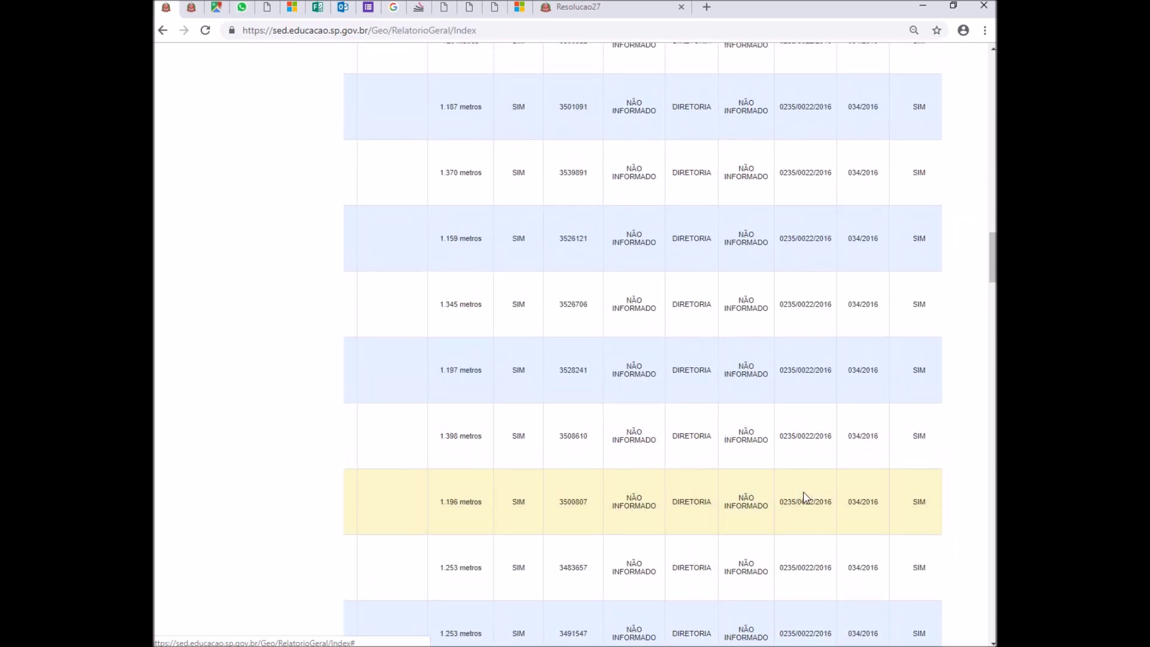
scroll(804, 496, "up", 15)
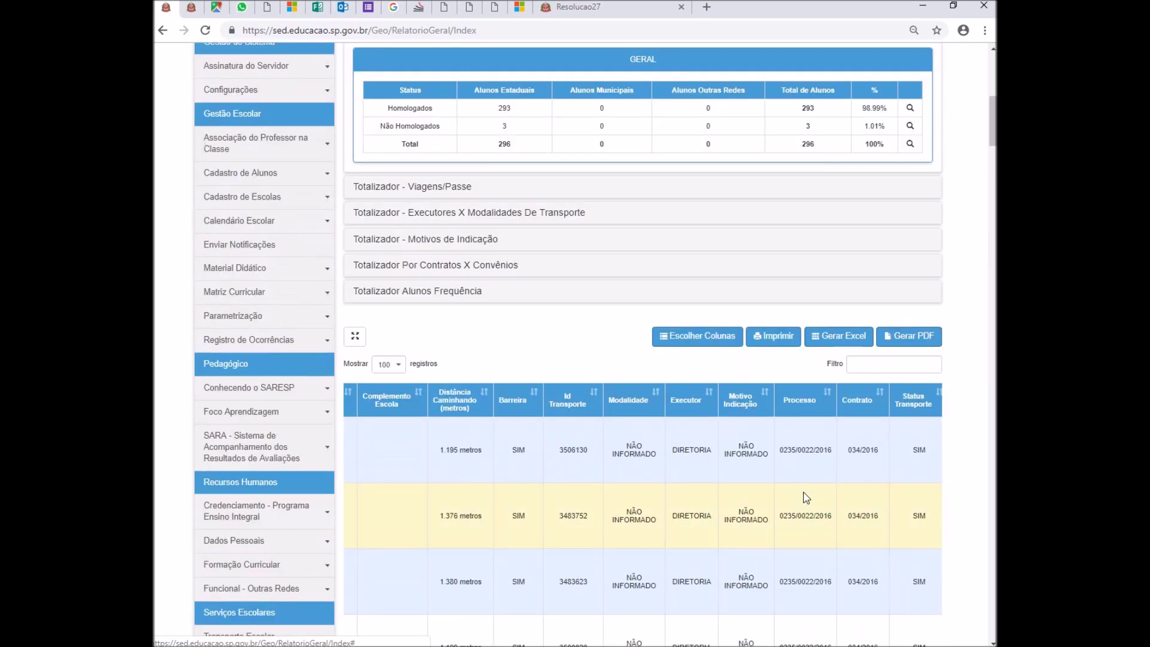
scroll(803, 497, "up", 8)
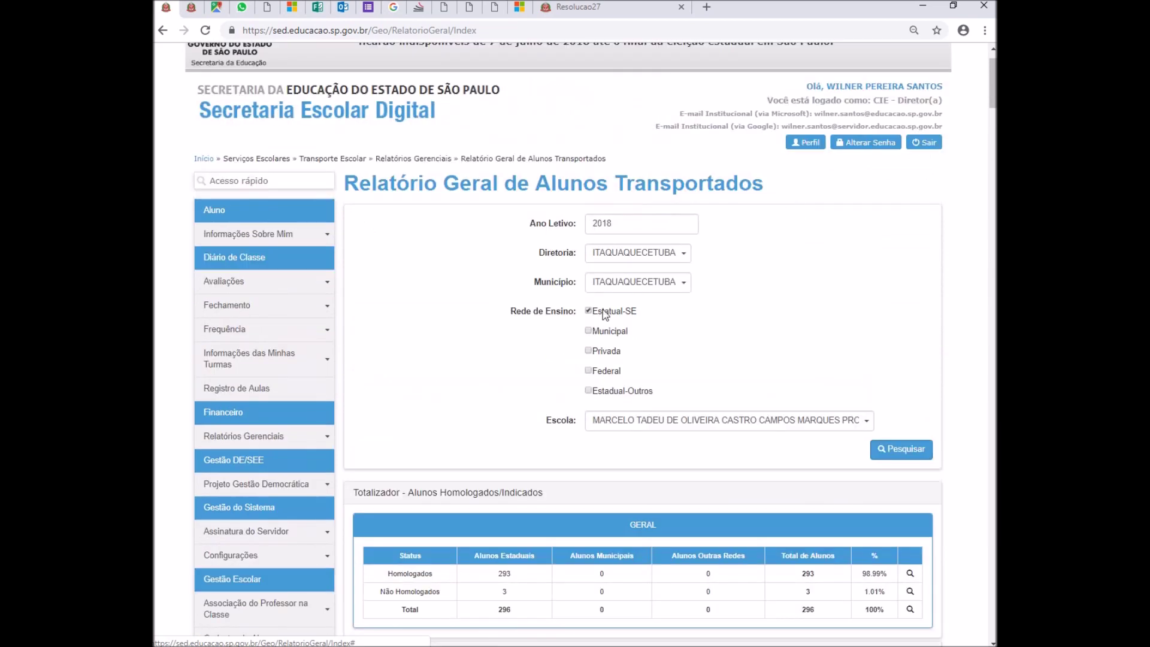
- Run the Estatual-SE transport report for school JOSE GAMA DE MIRANDA - 7109
left_click(587, 311)
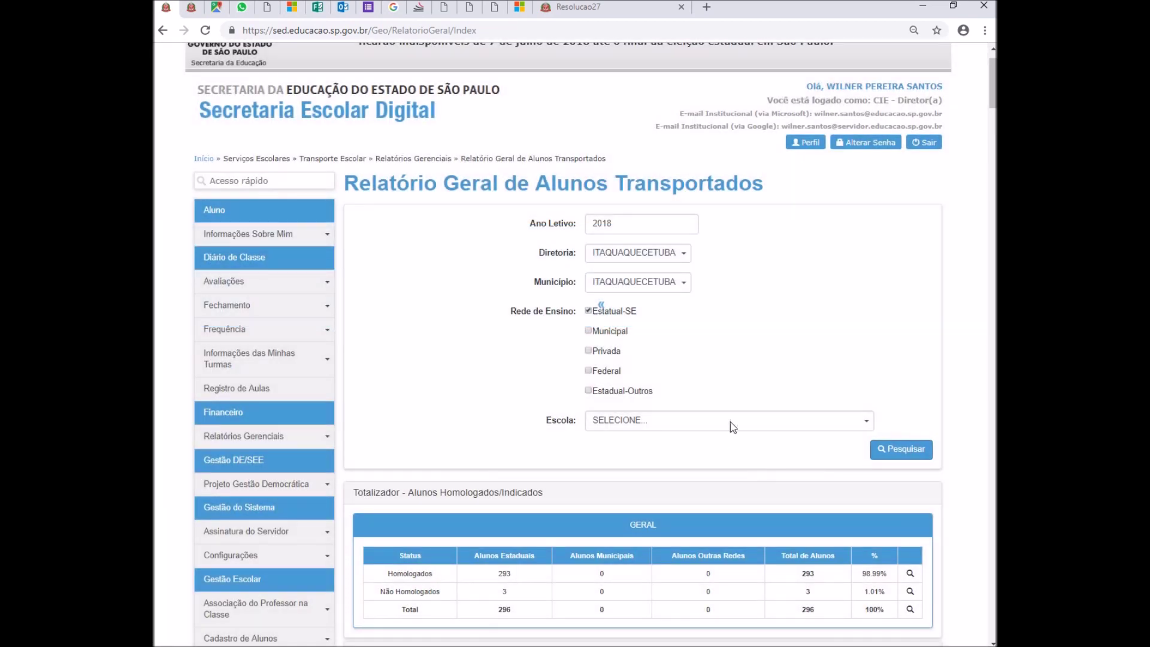
left_click(732, 427)
scroll(693, 344, "down", 3)
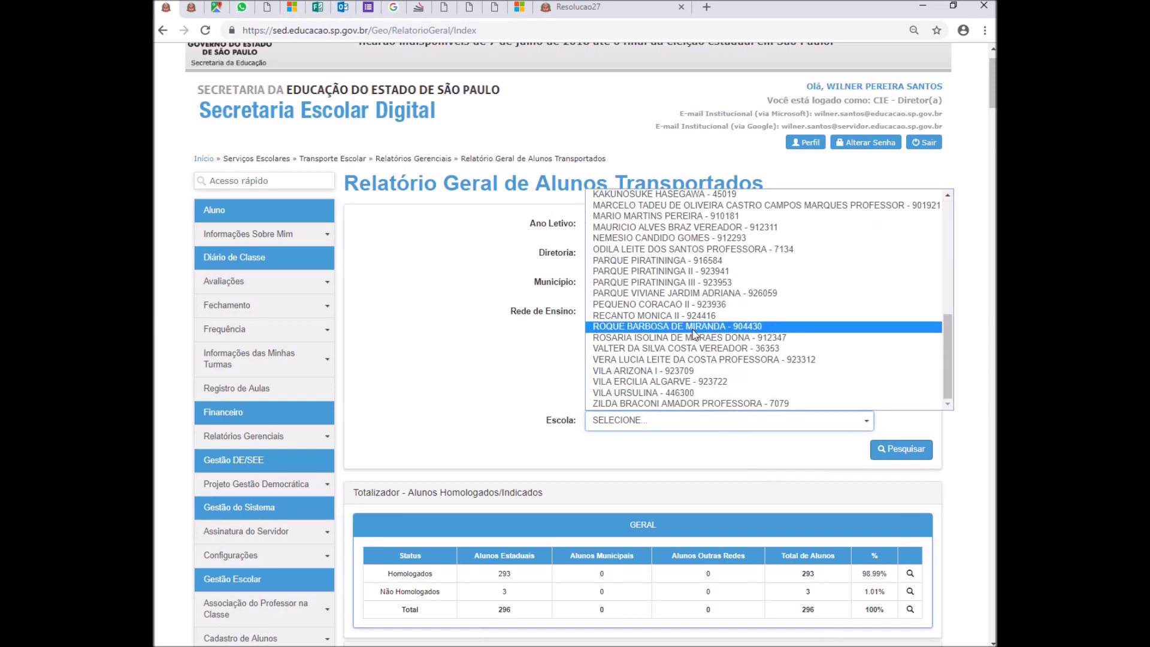
scroll(693, 333, "up", 5)
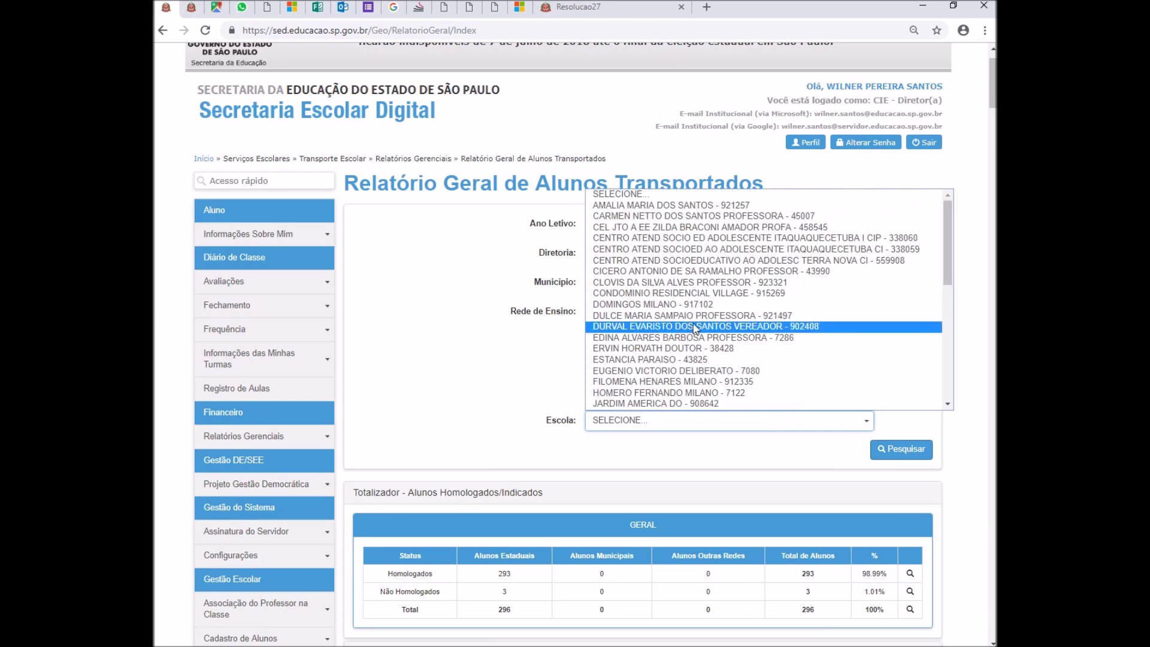
scroll(704, 318, "down", 4)
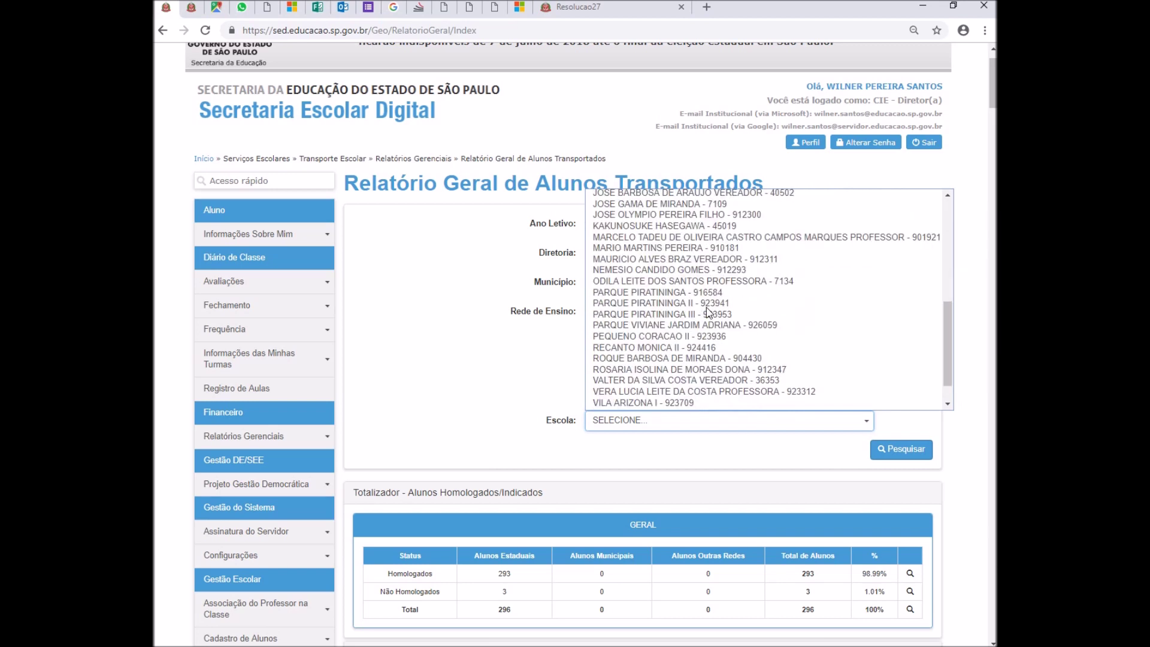
left_click(689, 205)
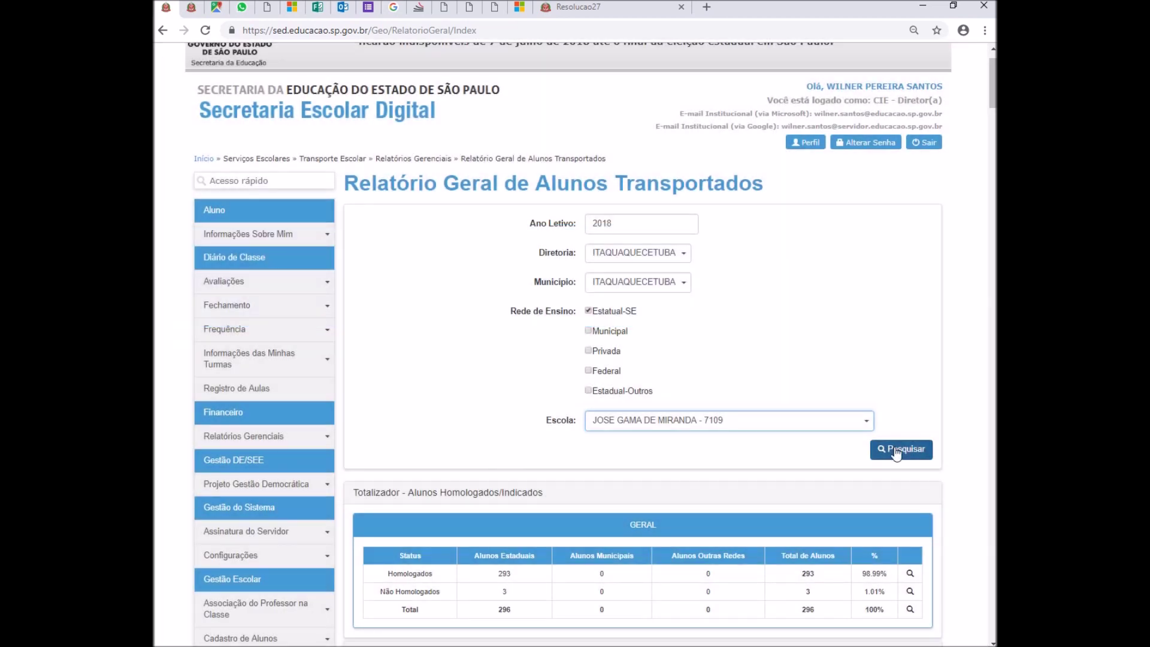
left_click(897, 450)
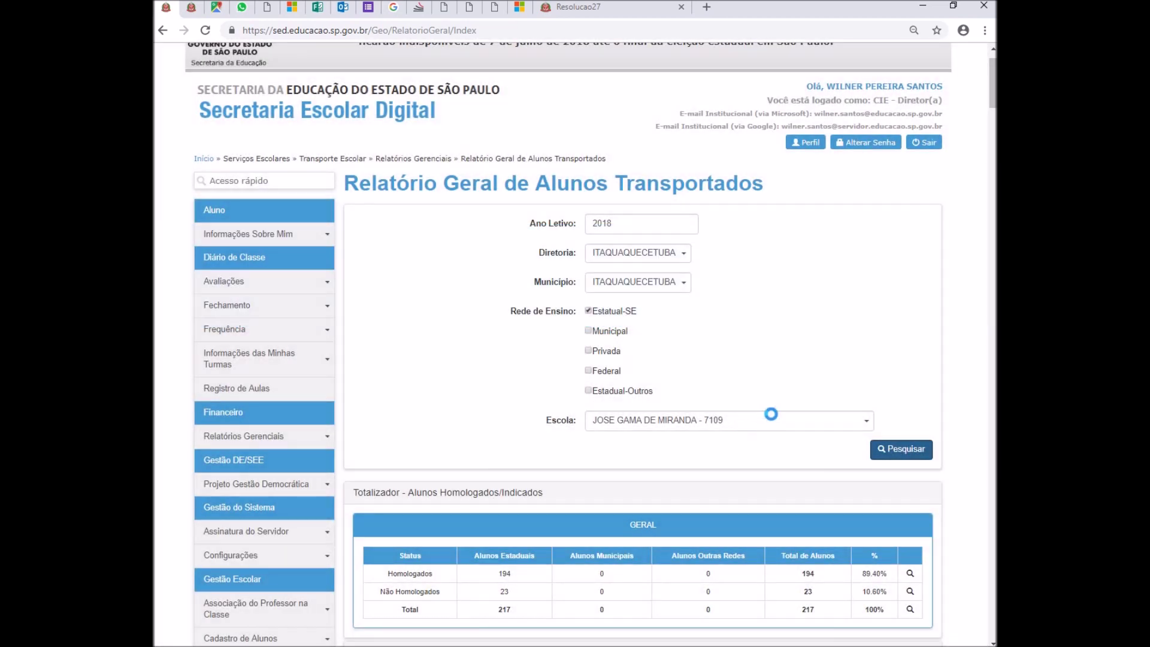
- List the homologated students sorted by Distância Caminhando, shortest first
scroll(771, 414, "down", 4)
left_click(906, 313)
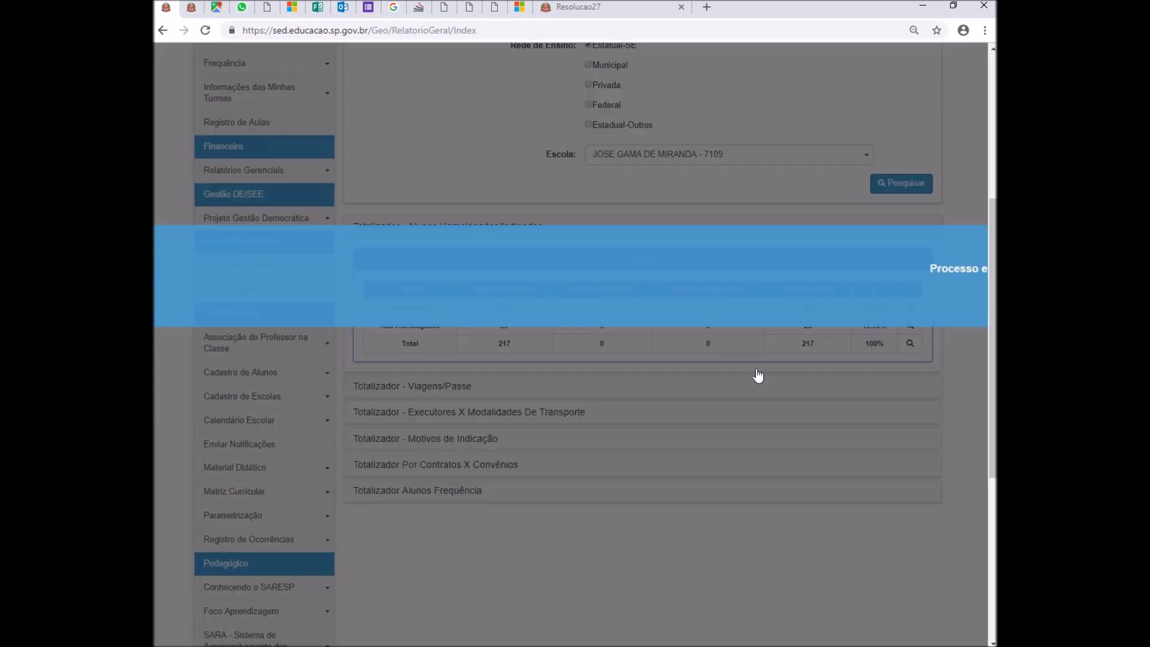
scroll(736, 358, "down", 4)
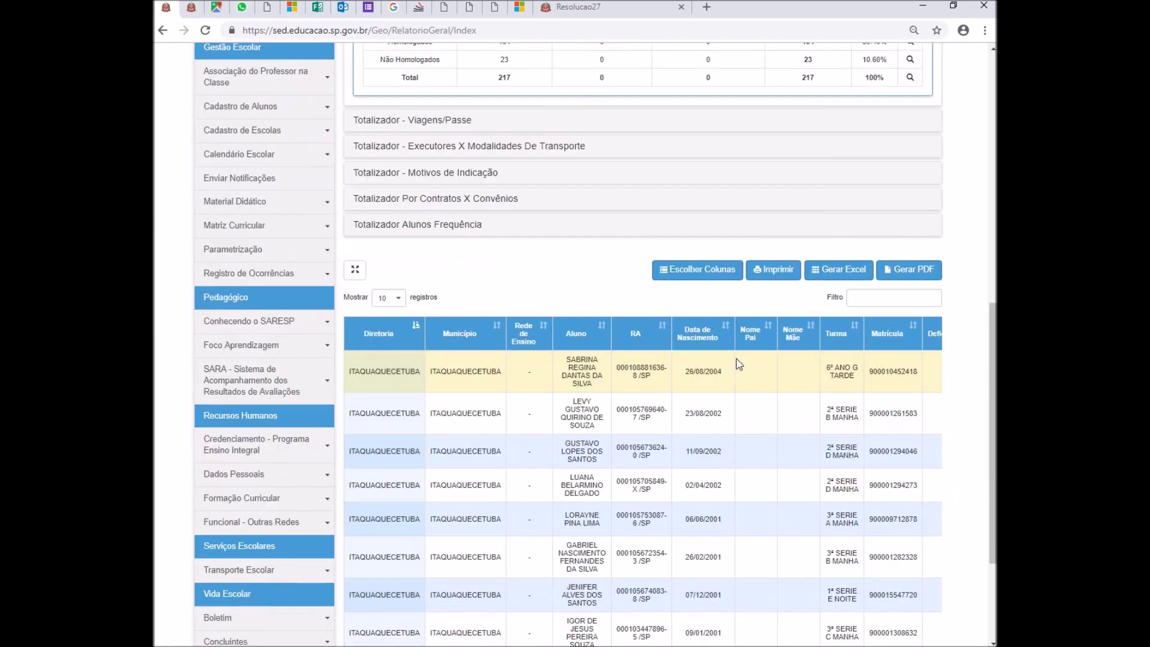
scroll(711, 388, "right", 10)
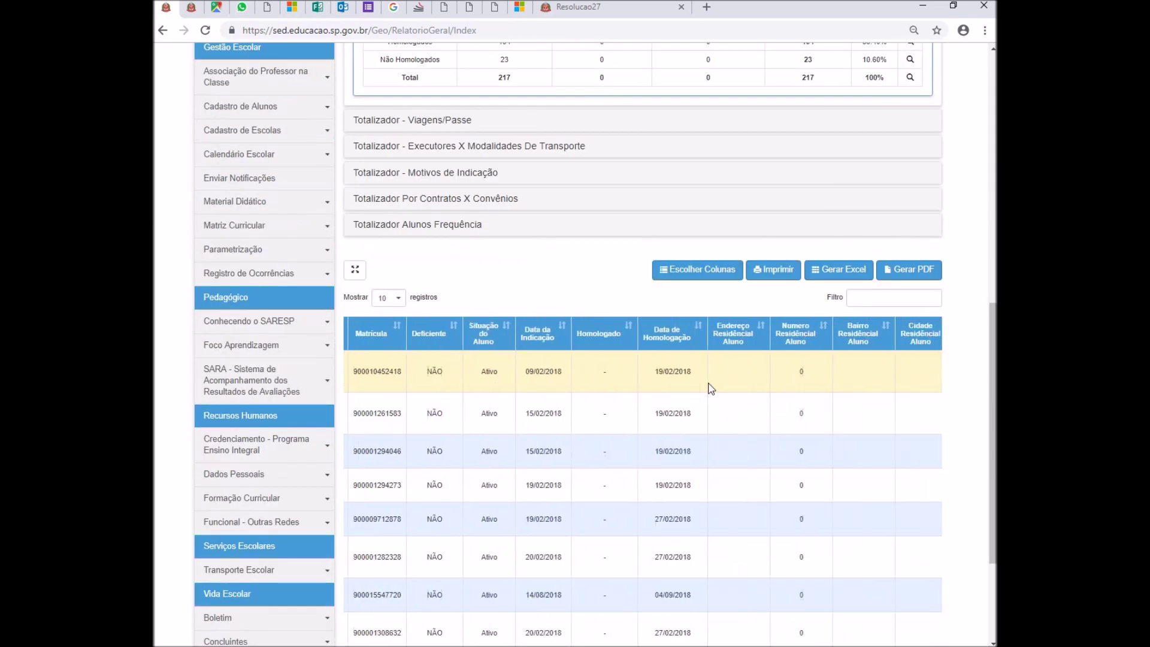
scroll(712, 388, "right", 10)
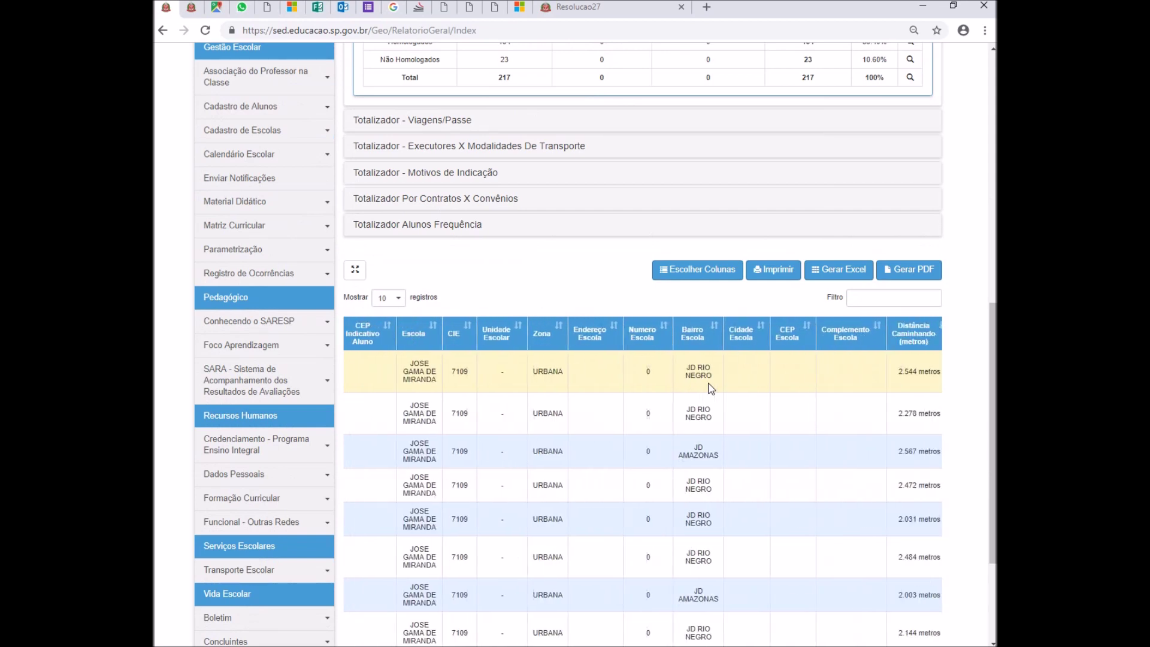
scroll(711, 389, "right", 10)
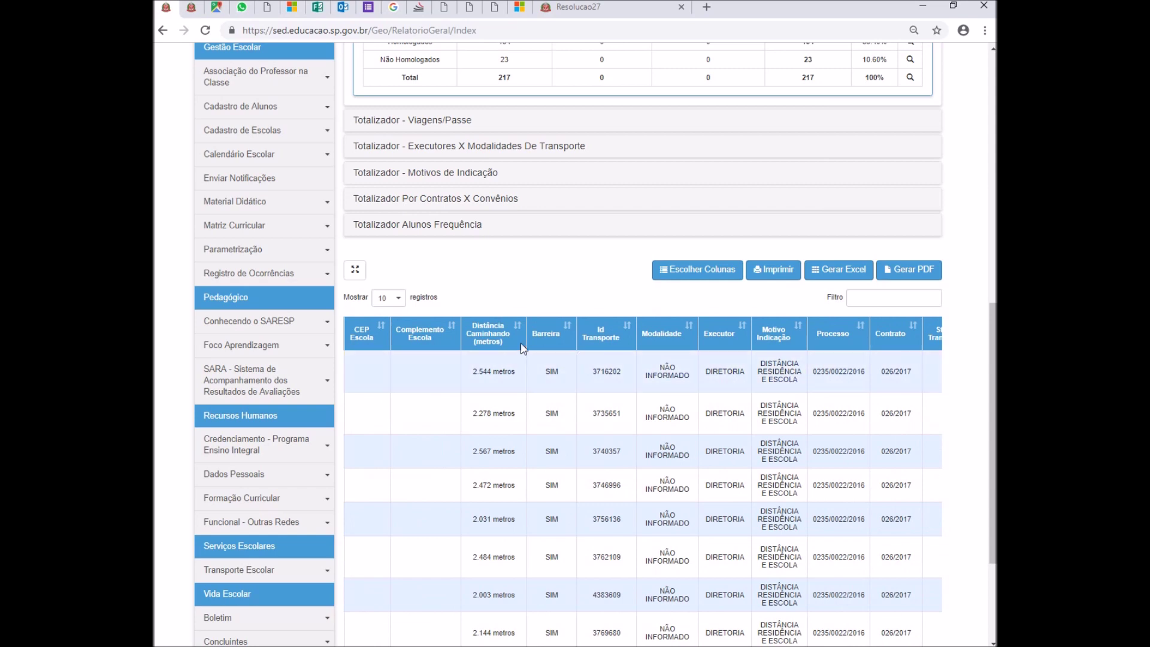
left_click(496, 335)
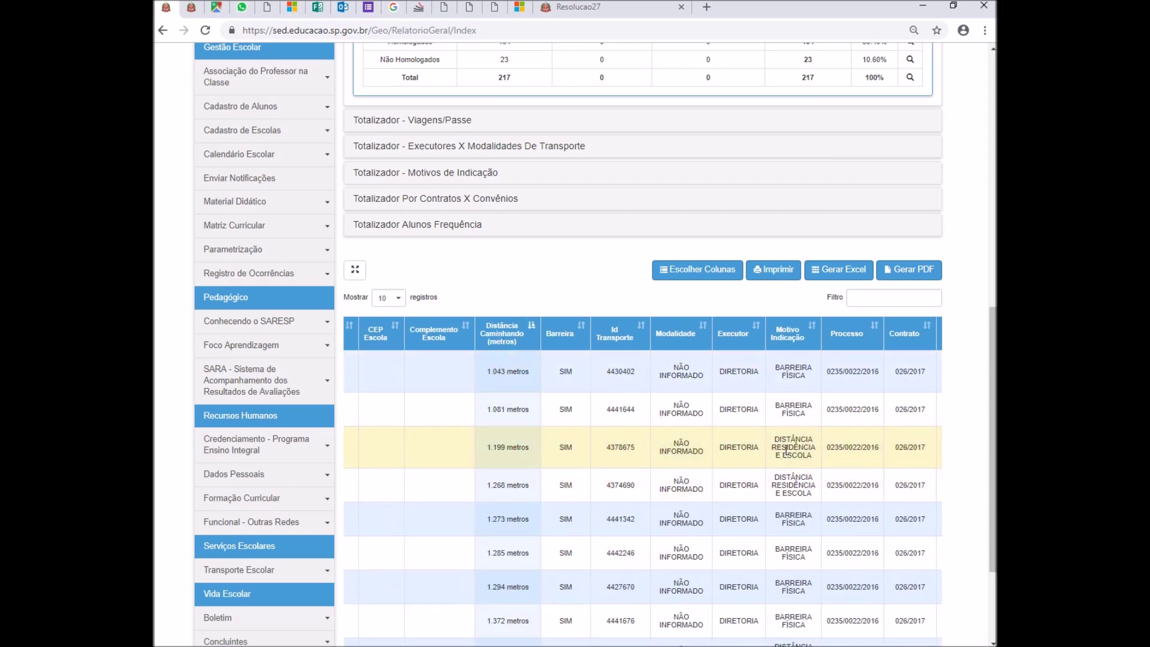
- Highlight the full row of the student at 1.199 metros
left_click_drag(487, 451, 818, 464)
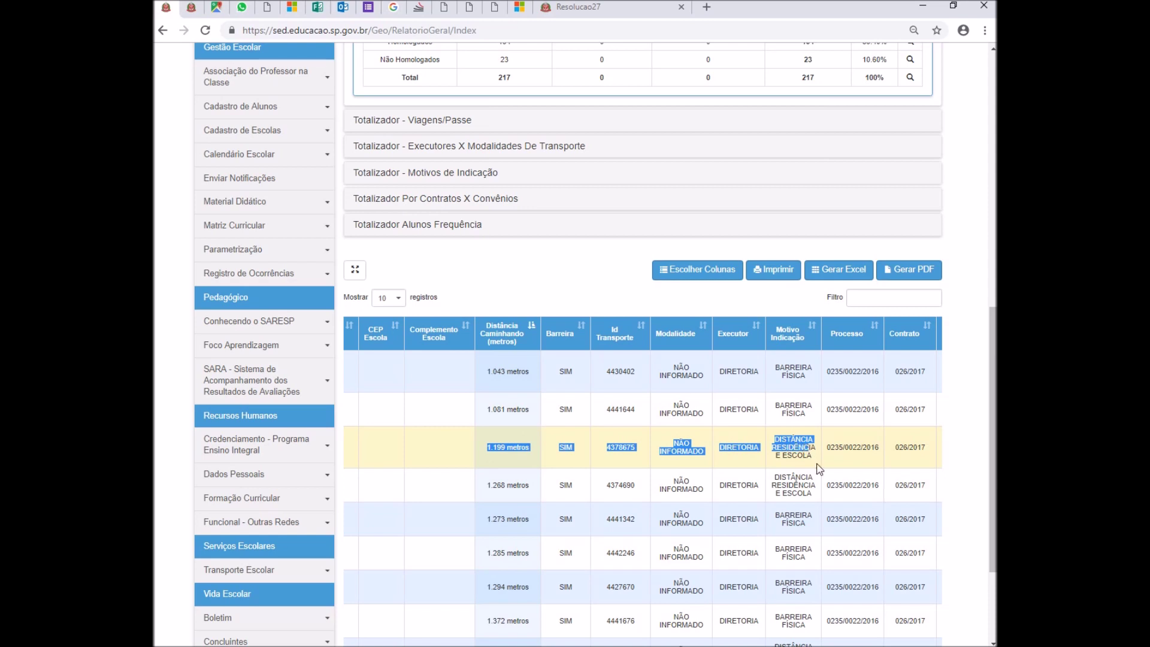
left_click(525, 453)
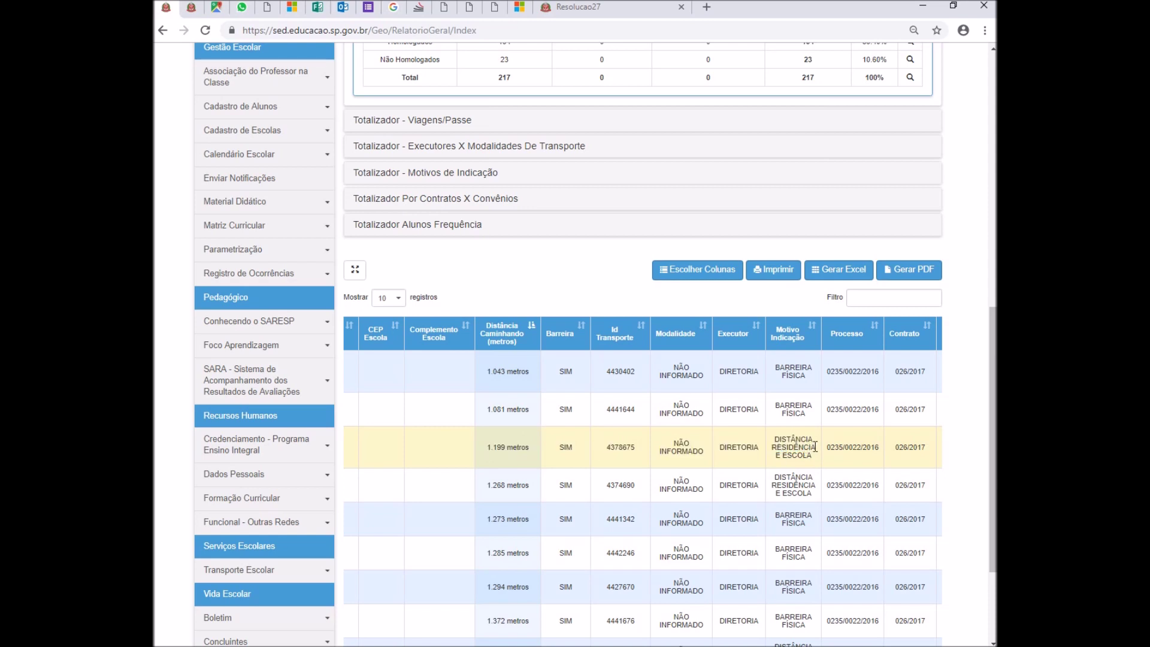
left_click_drag(816, 447, 535, 453)
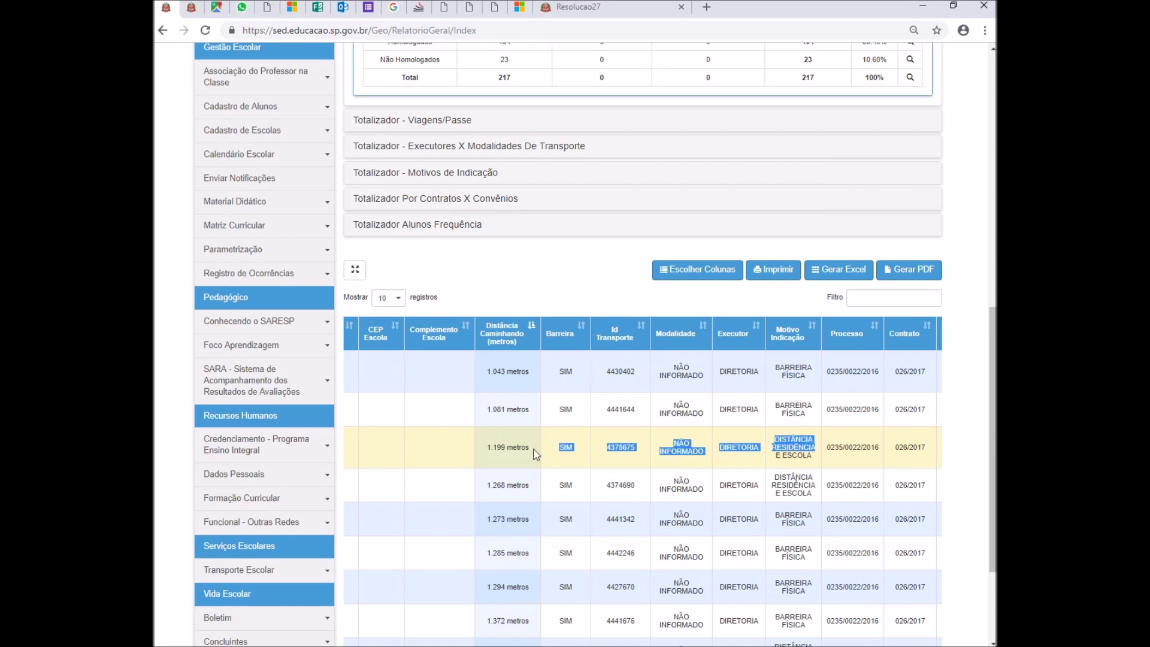
left_click_drag(535, 454, 415, 458)
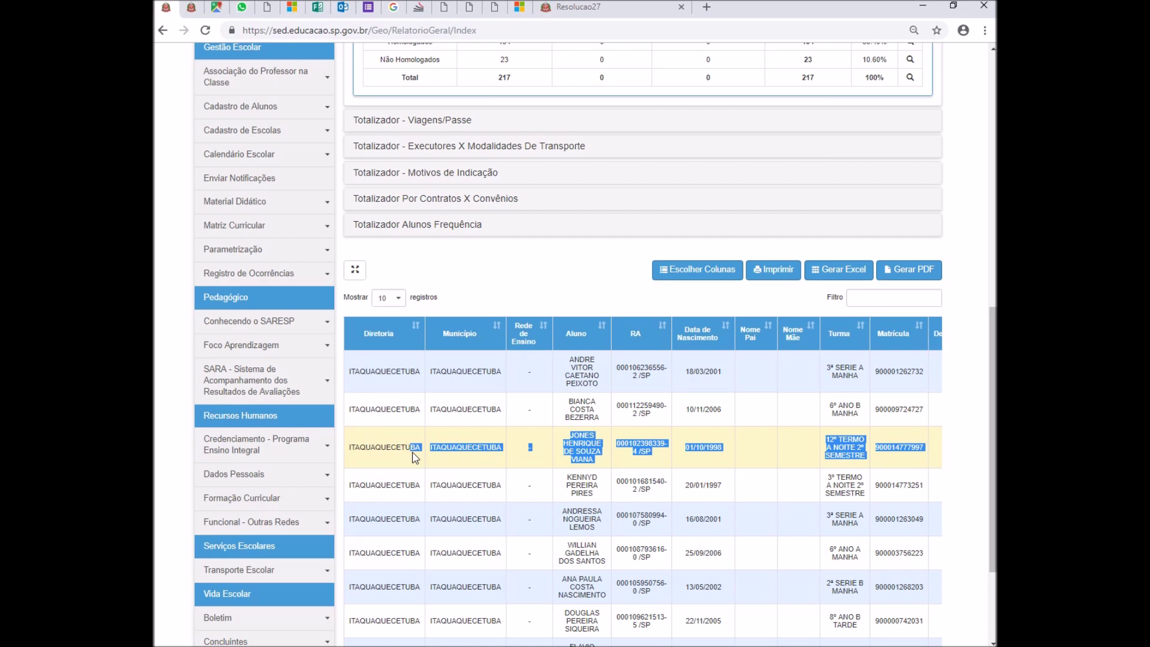
- Copy the selected student's RA number from the report
left_click(630, 450)
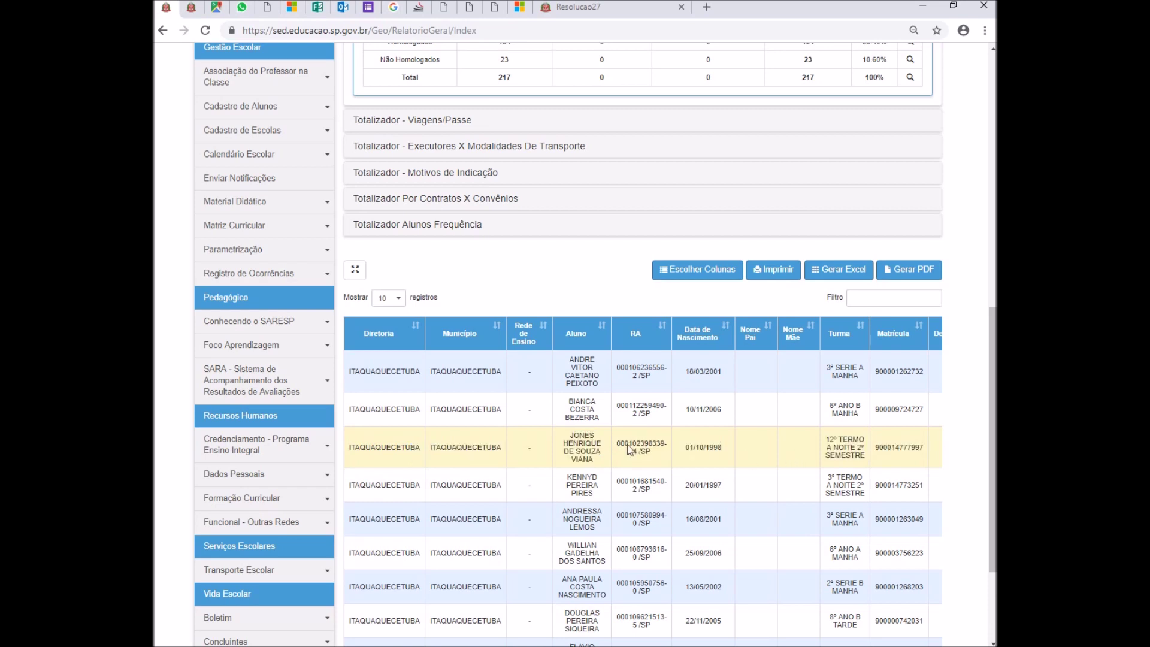
left_click_drag(631, 447, 667, 444)
right_click(654, 444)
left_click(674, 451)
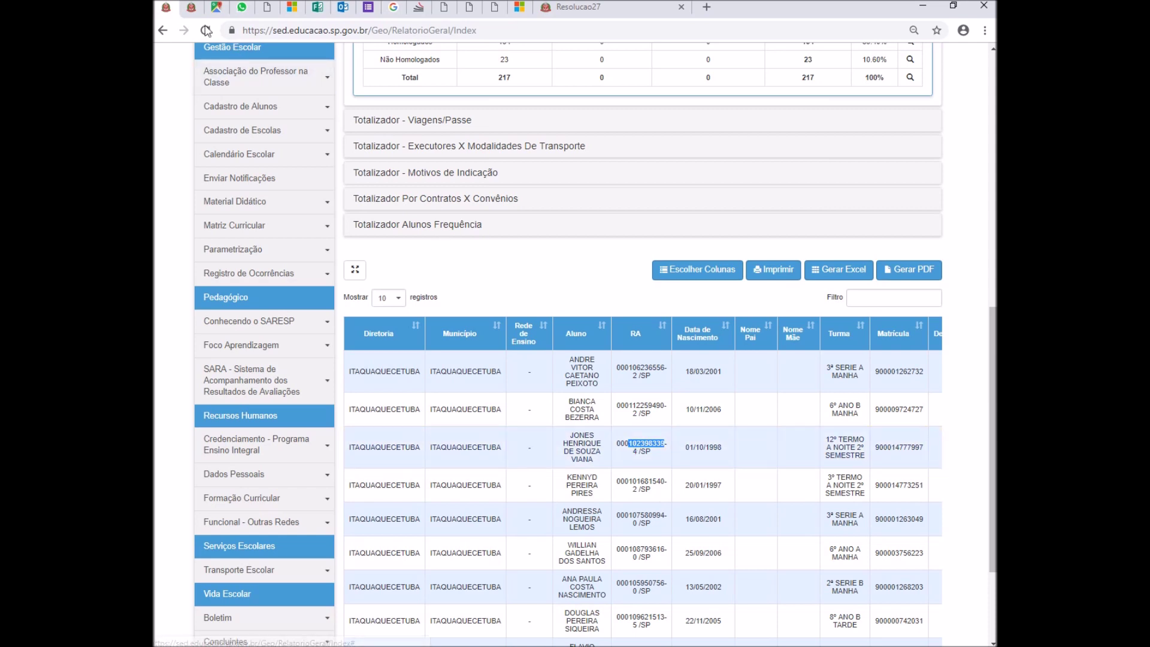
- Search Ficha do Aluno by the pasted RA with check digit 4 and open the student's record
left_click(191, 7)
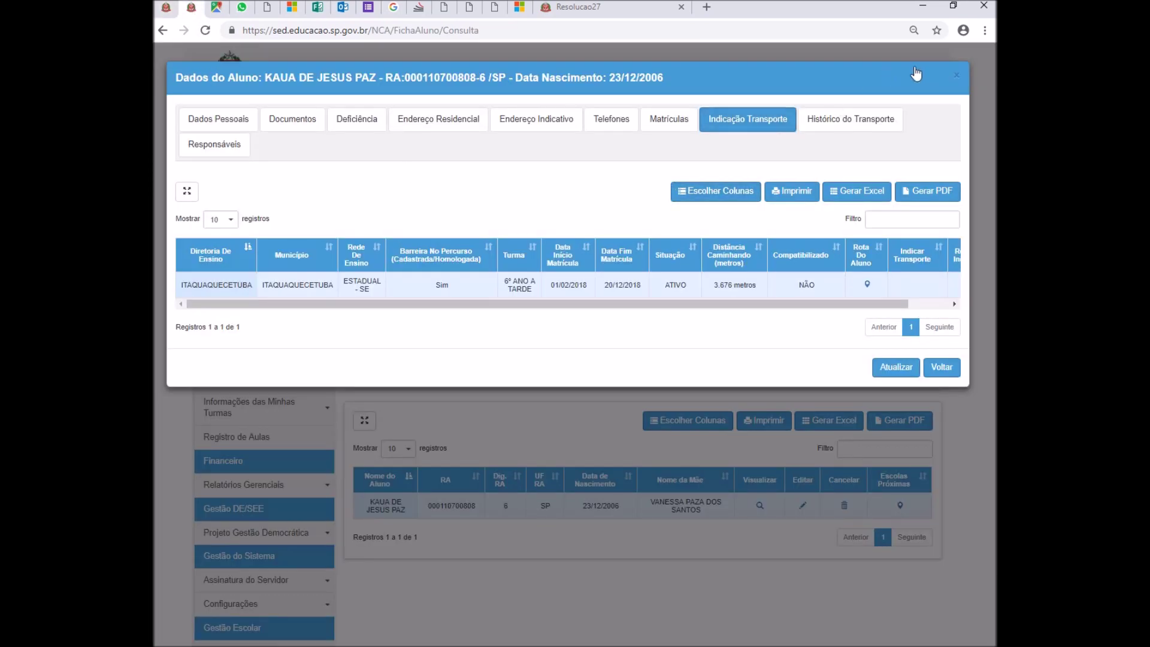
left_click(956, 77)
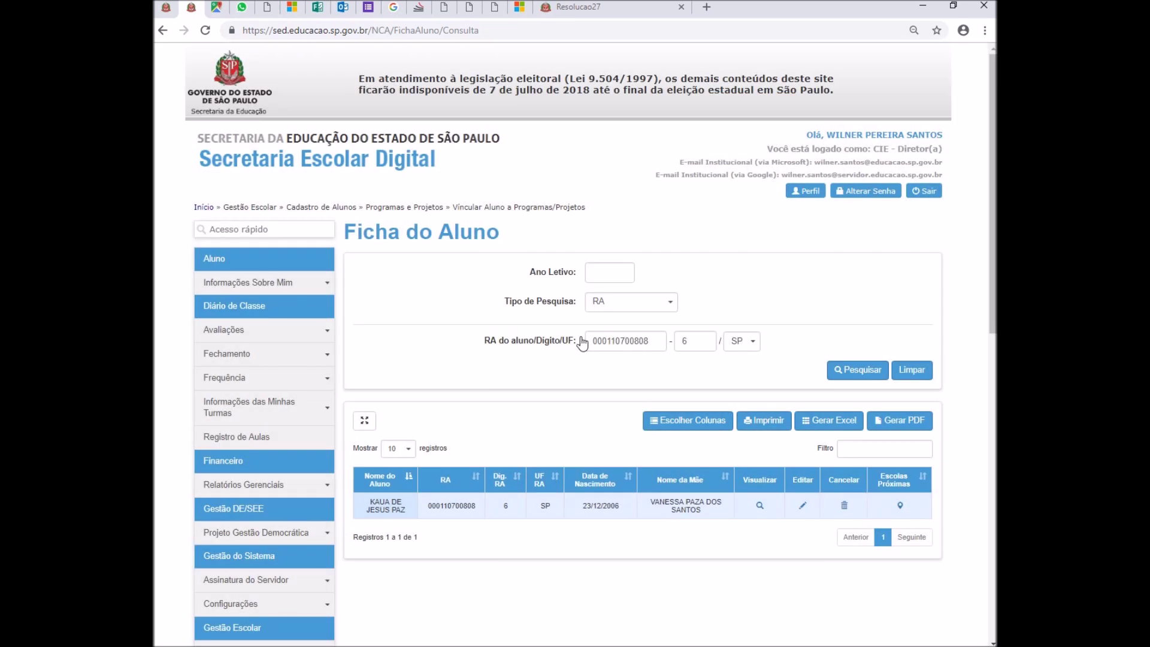
left_click_drag(650, 339, 573, 339)
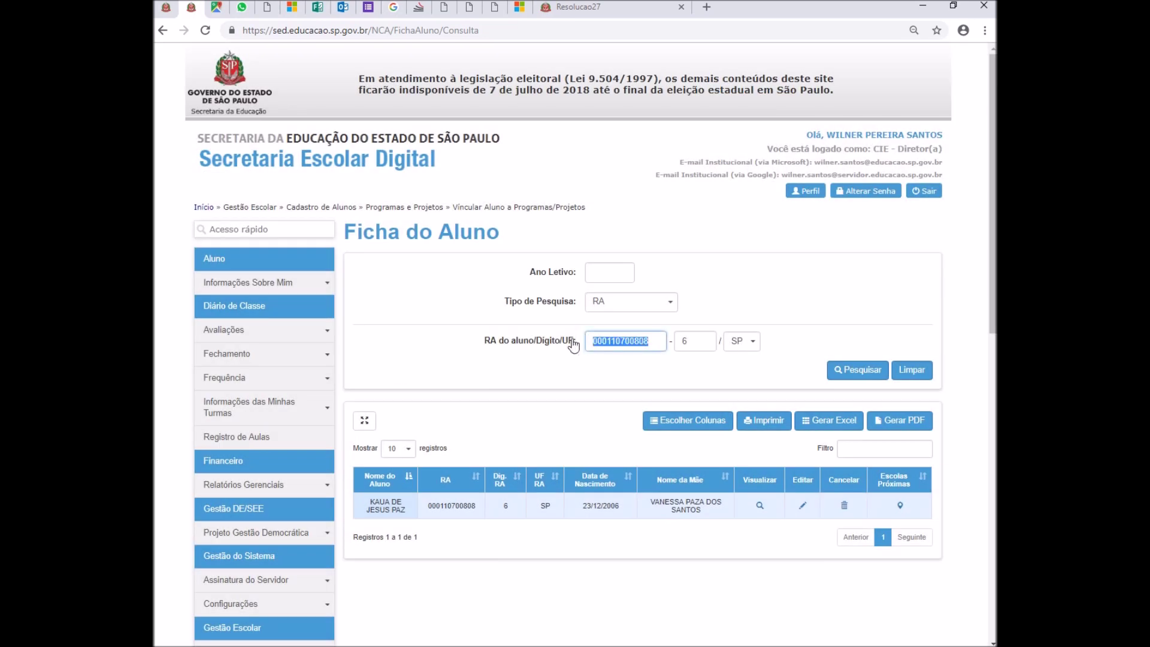
key("ctrl+v")
left_click(691, 339)
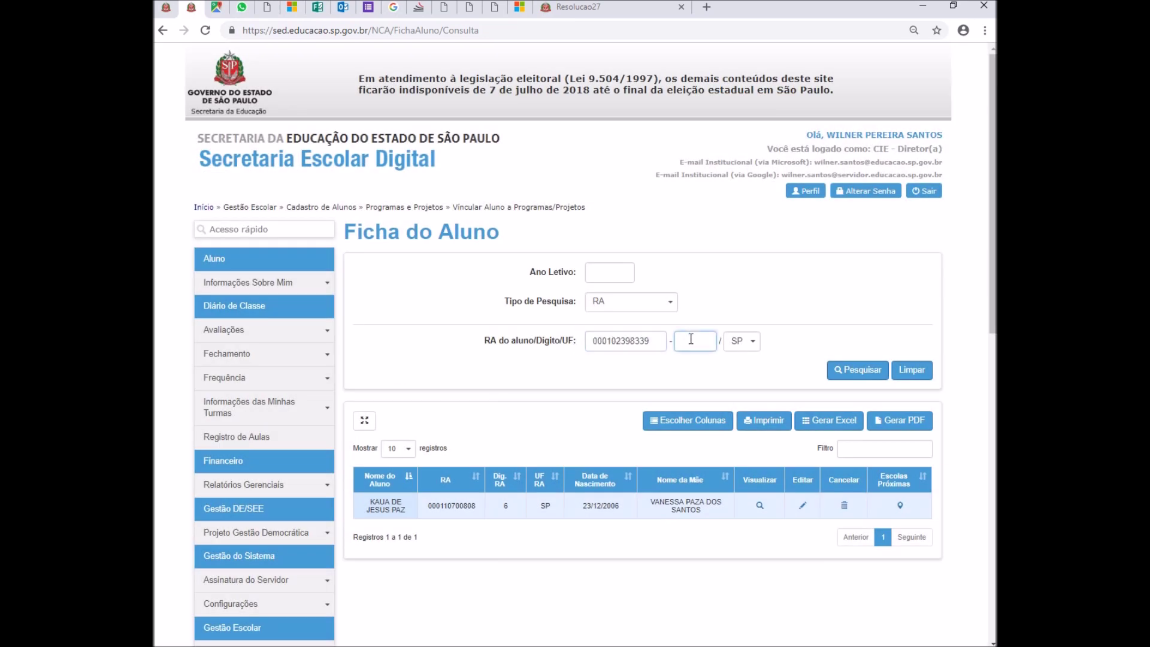
type("4")
left_click(846, 371)
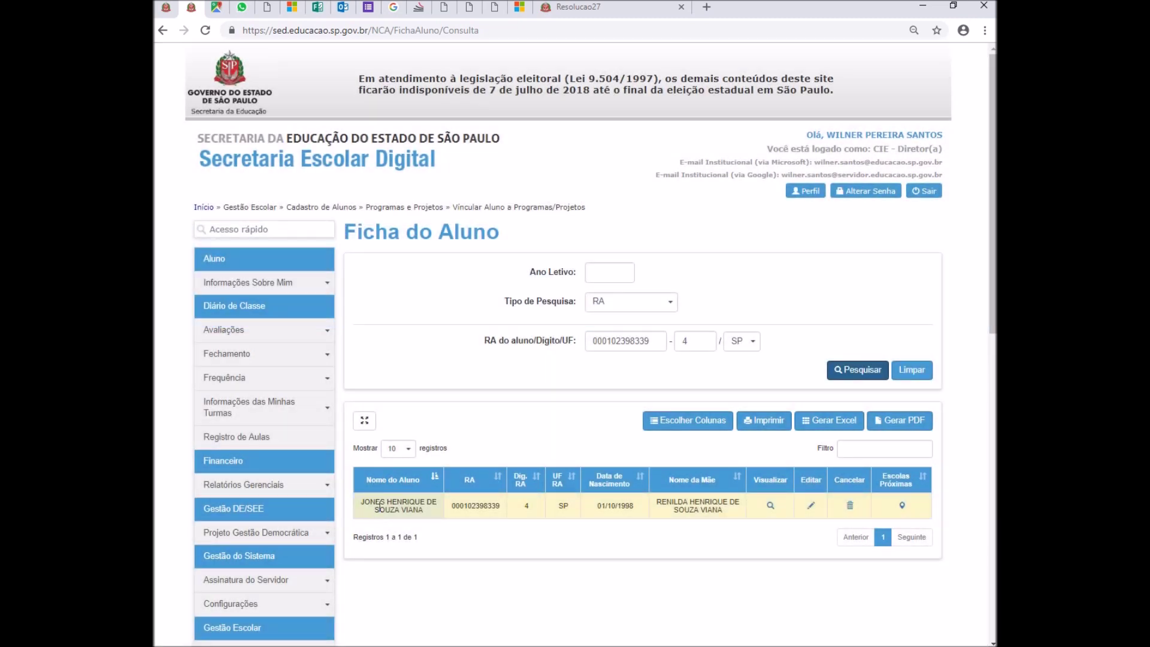
left_click(168, 7)
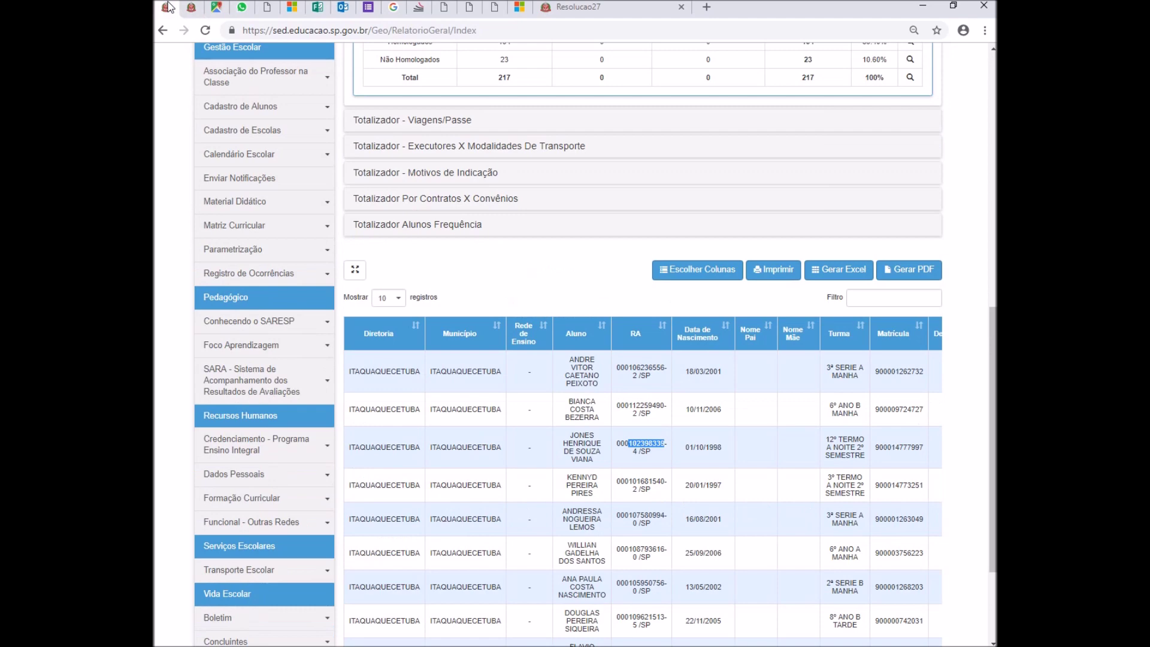
left_click(191, 7)
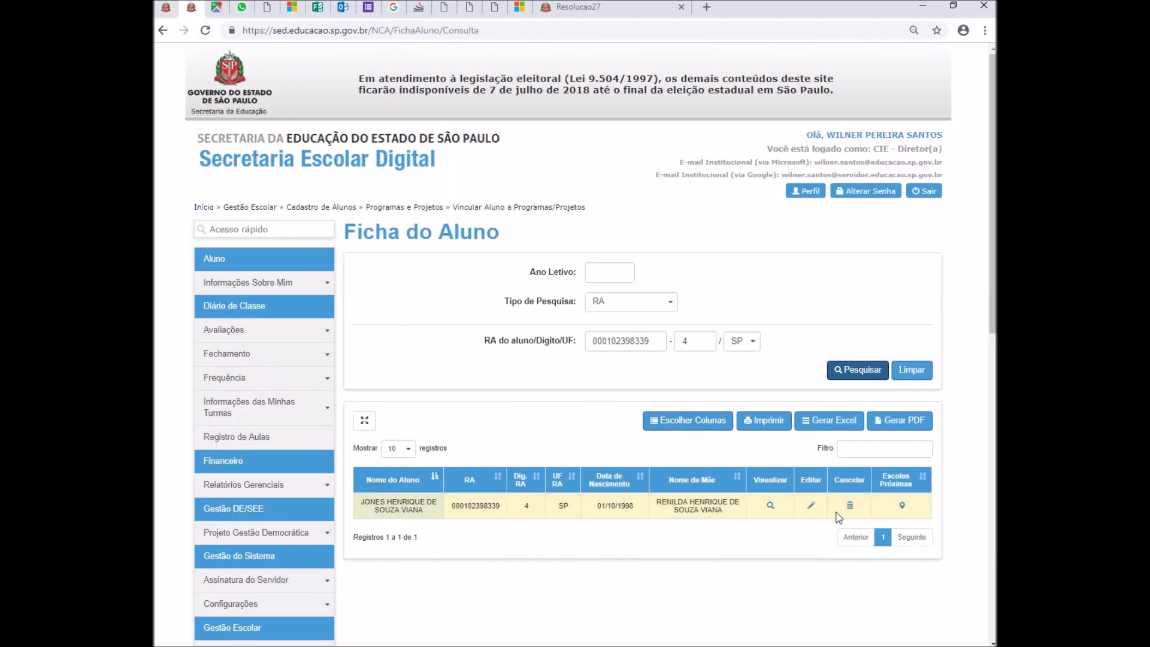
left_click(811, 506)
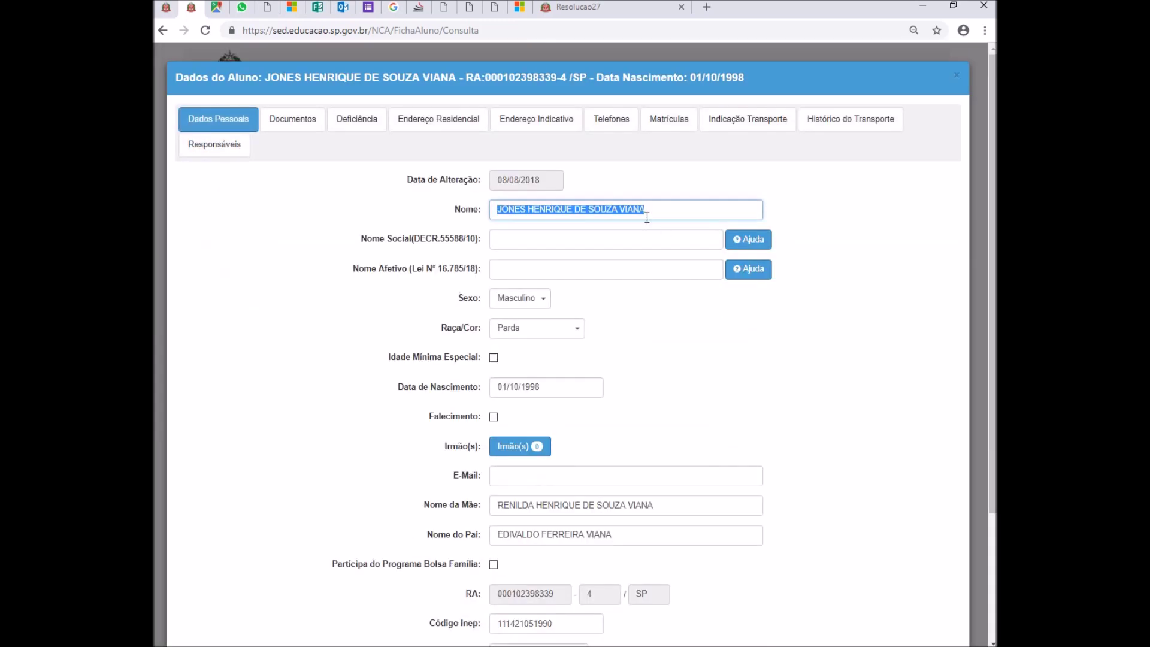
- Remove the student's transport indication with a 'Motivo de…' justification and accept the declaration
left_click(756, 126)
left_click_drag(847, 339, 948, 342)
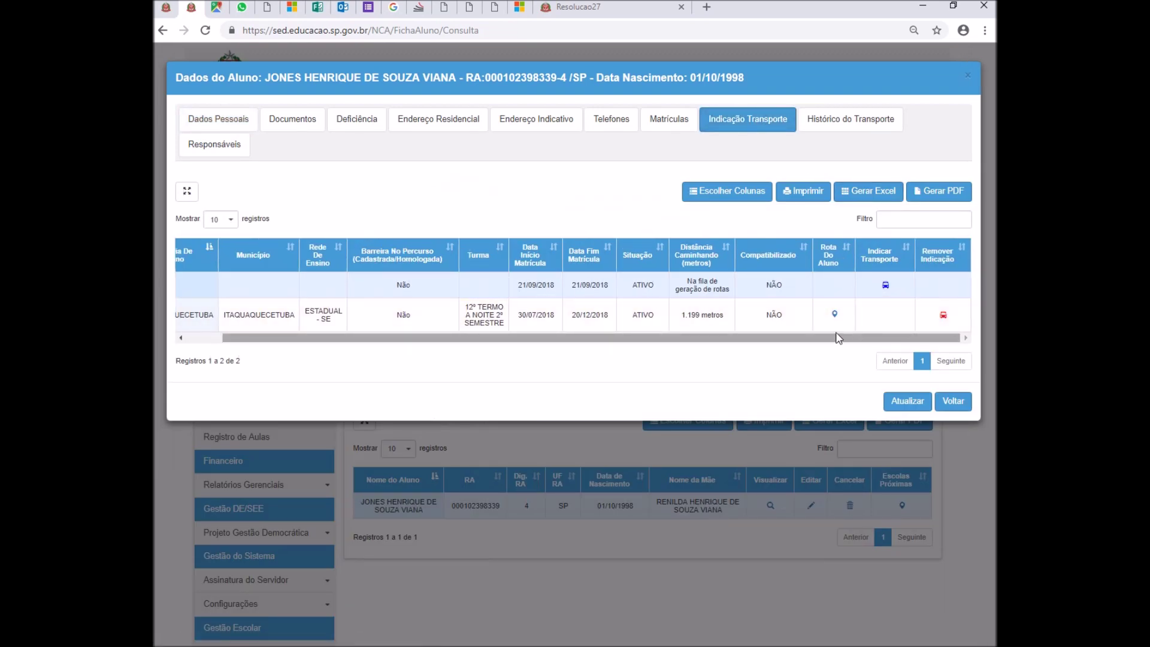
left_click(943, 314)
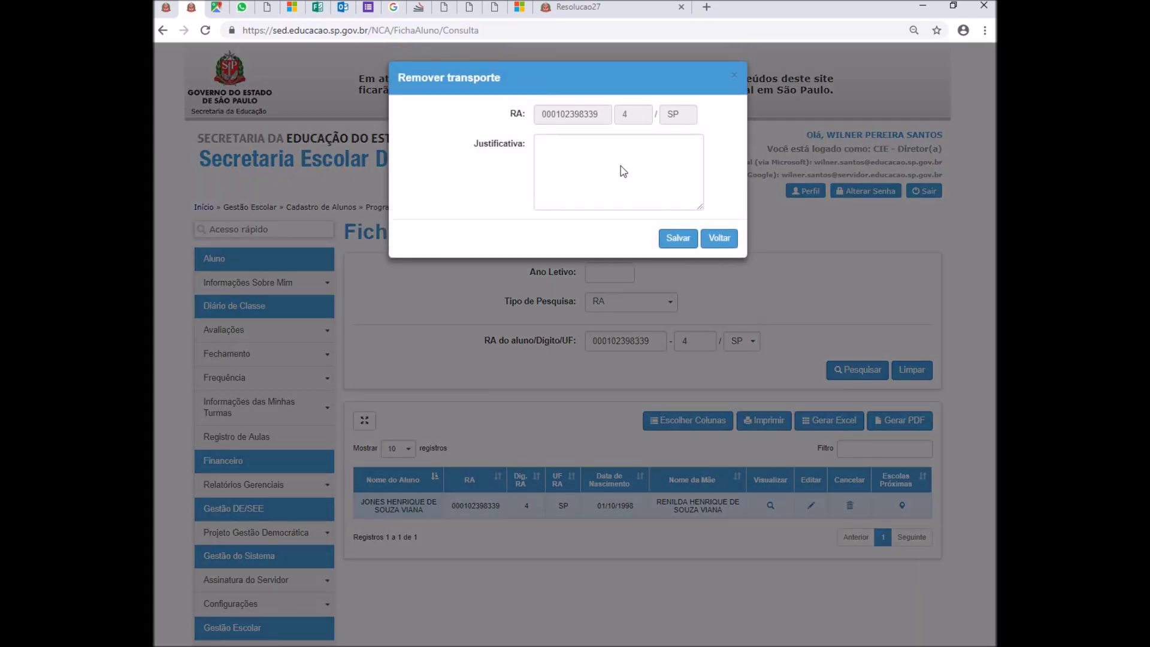
left_click(623, 168)
type("Motivo de Indicação está Incorreto")
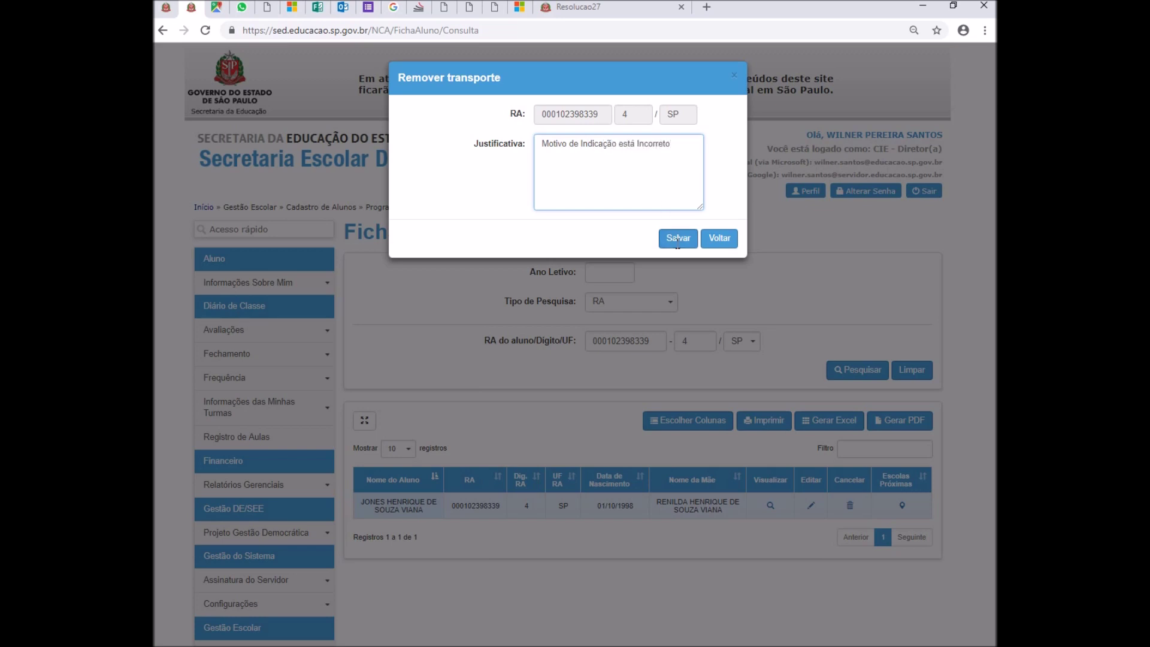
left_click(678, 240)
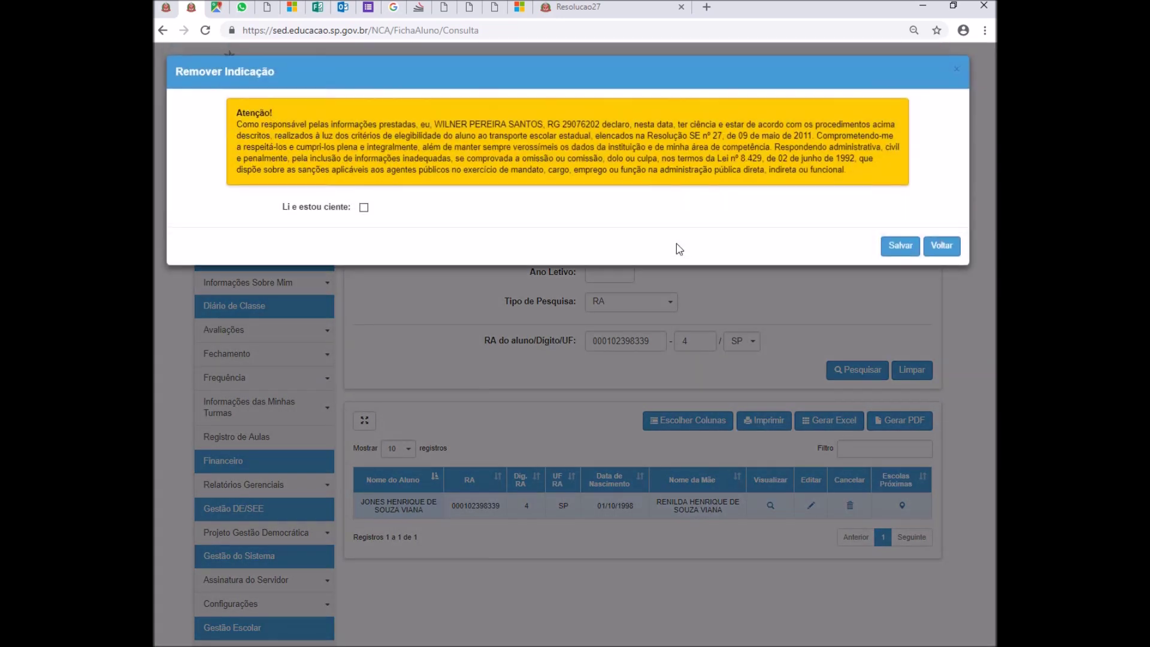
left_click(364, 214)
left_click(890, 258)
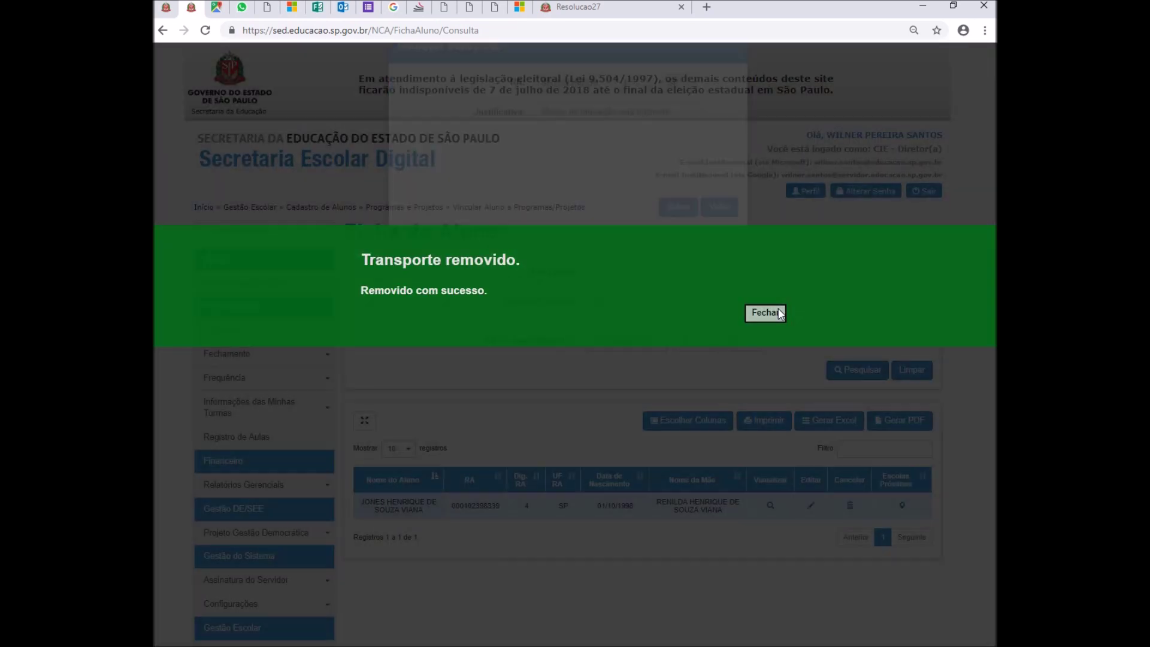
left_click(777, 311)
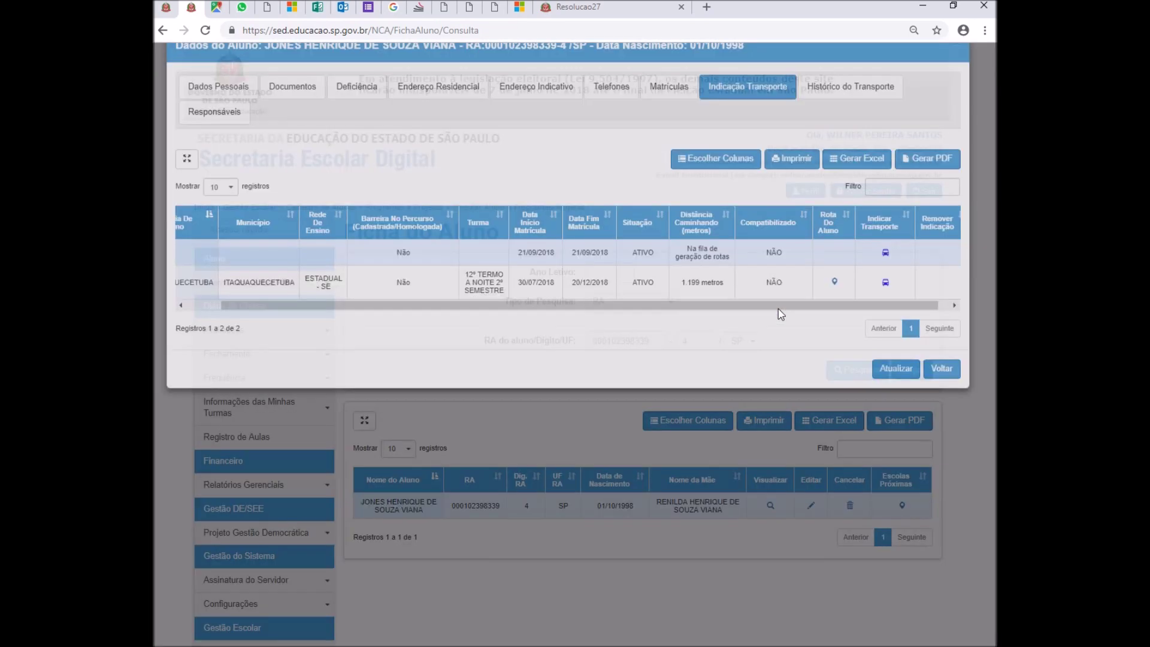
- Show the enrolment's walking route on a satellite map zoomed in to street level
left_click(835, 315)
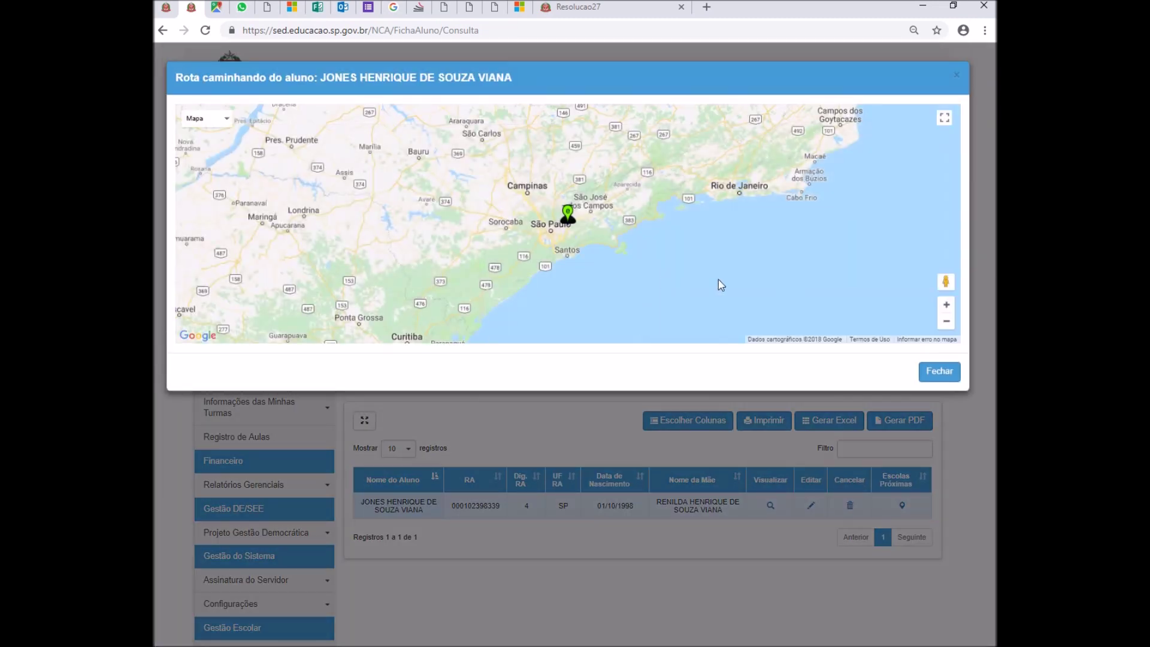
left_click(205, 119)
left_click(197, 136)
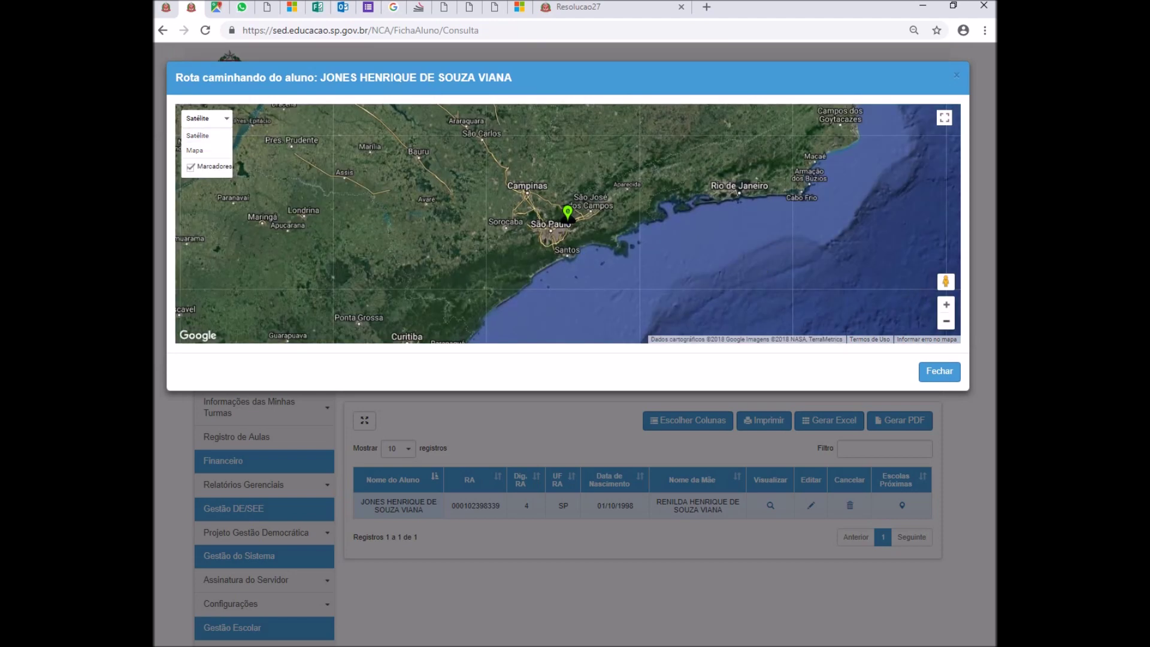
left_click(947, 304)
left_click(946, 304)
left_click(947, 304)
left_click(947, 305)
left_click(946, 304)
left_click(947, 304)
left_click(947, 304)
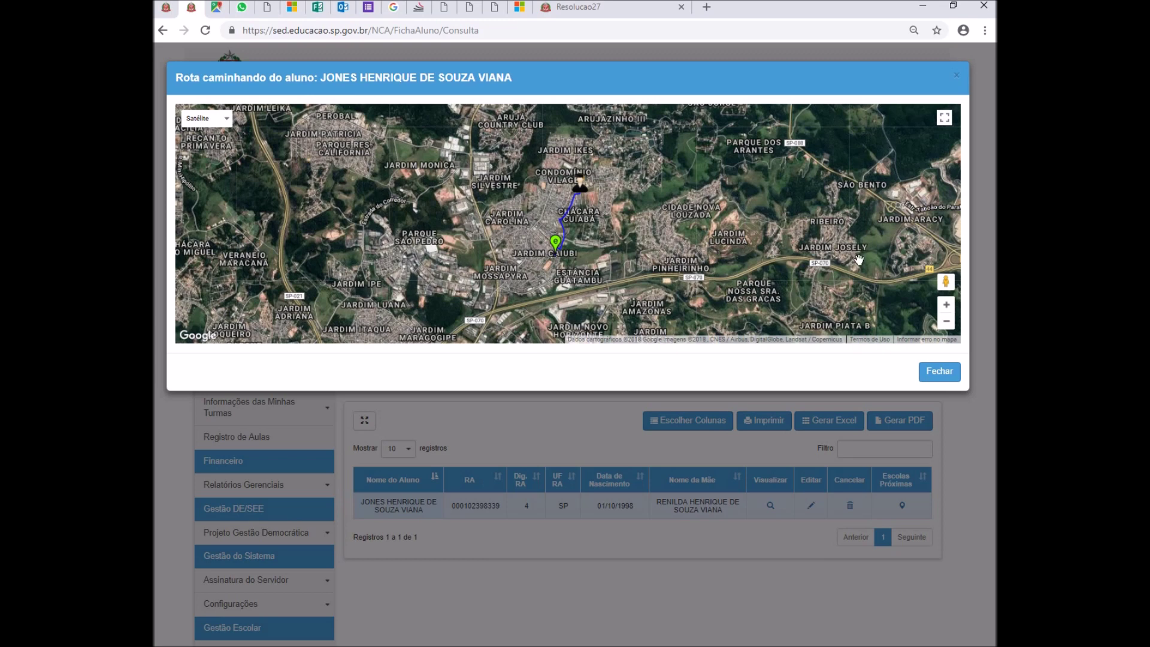
left_click(947, 308)
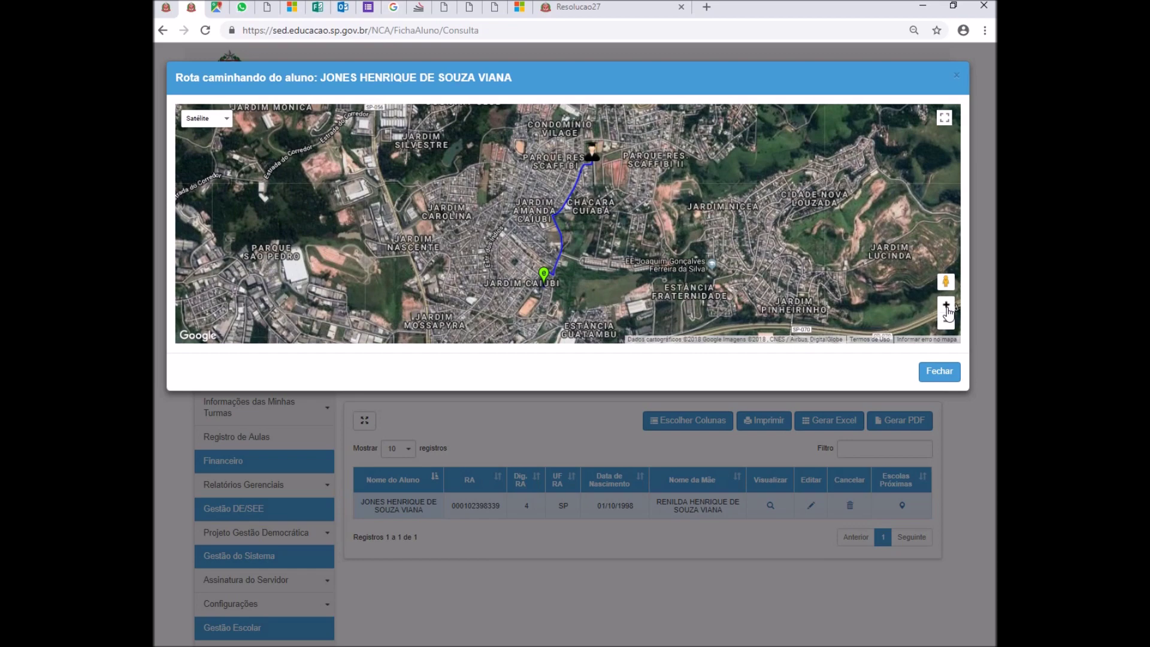
left_click(947, 307)
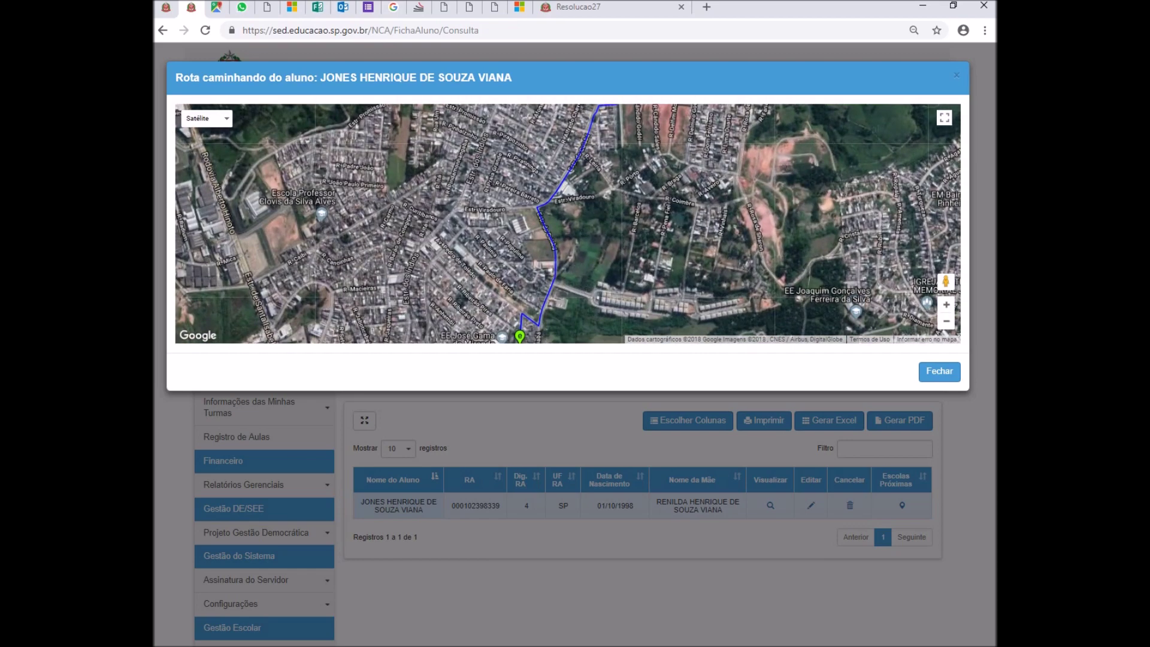
- Pan along the route to its northern end and student marker, then close the map
scroll(568, 223, "up", 1)
left_click_drag(568, 270, 593, 165)
left_click_drag(568, 223, 586, 283)
left_click_drag(629, 180, 527, 265)
mouse_move(677, 131)
left_mouse_down()
mouse_move(635, 228)
mouse_move(647, 198)
mouse_move(645, 223)
left_mouse_up()
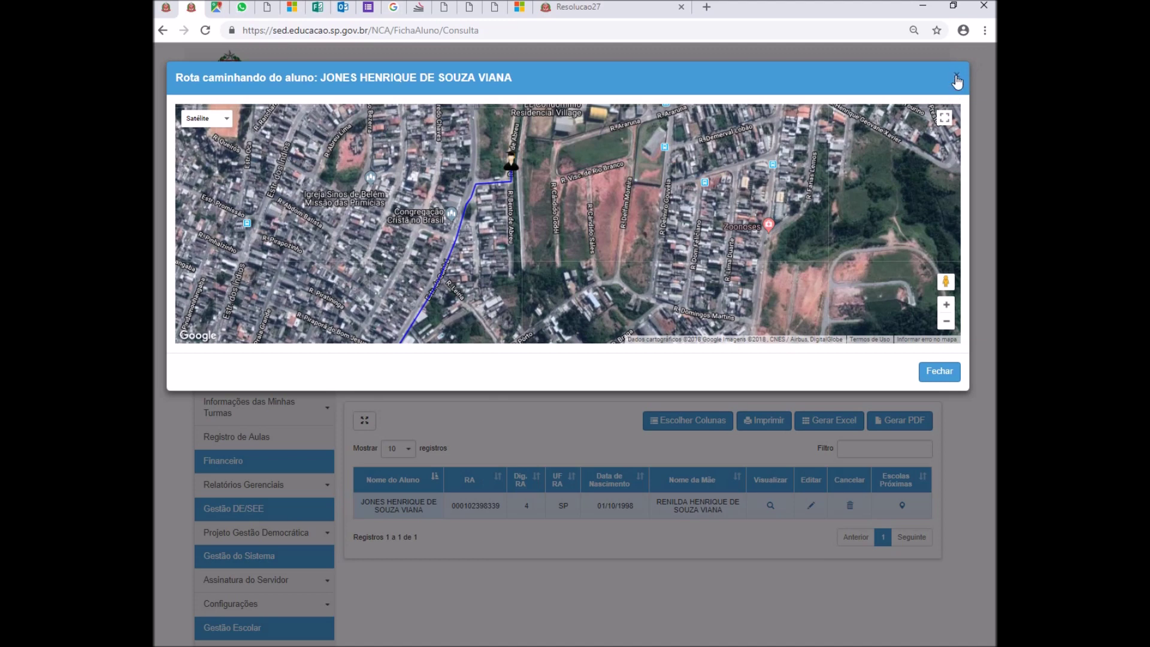
left_click(956, 78)
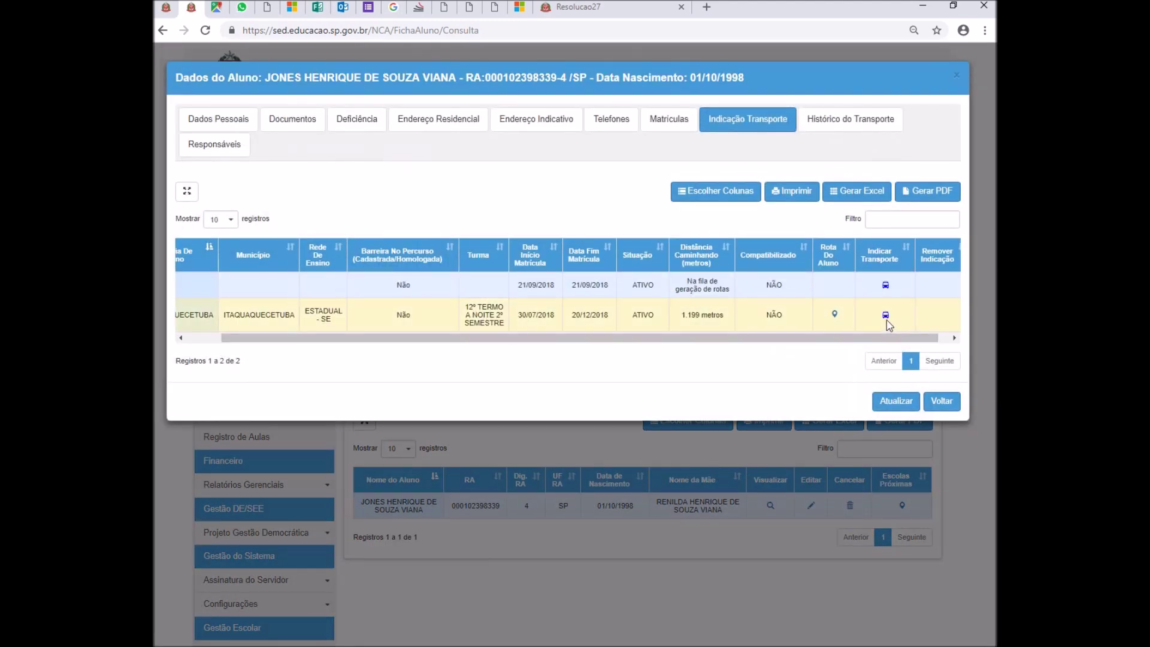
- Start a new transport indication for the second enrolment with reason Barreira Física
left_click(886, 316)
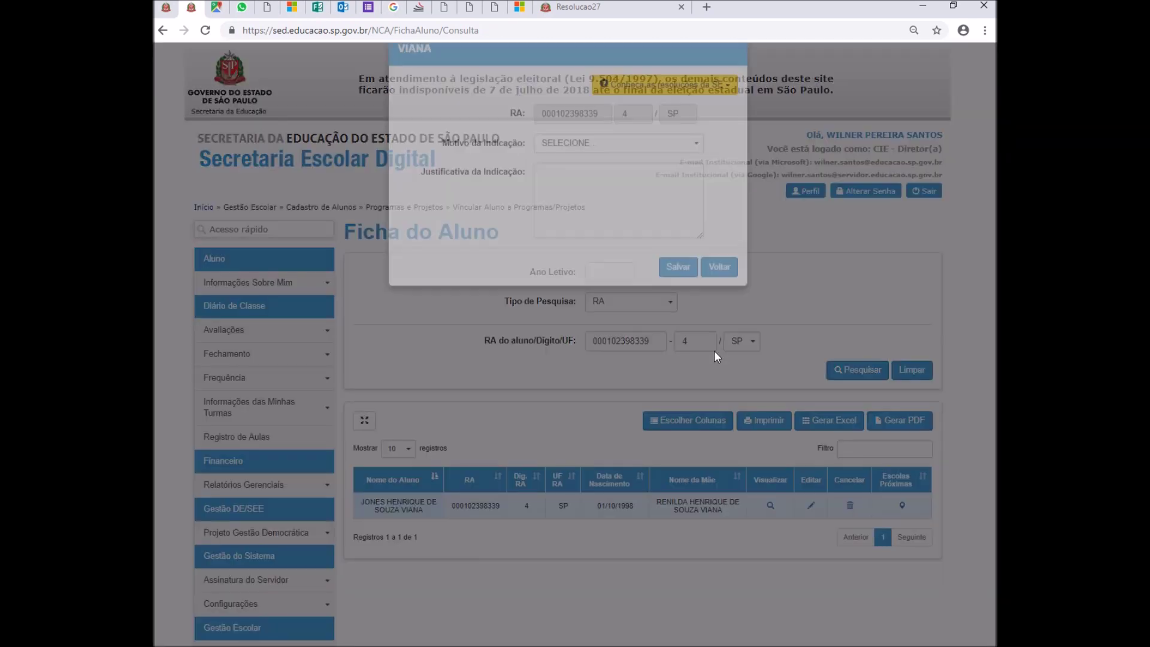
left_click(612, 191)
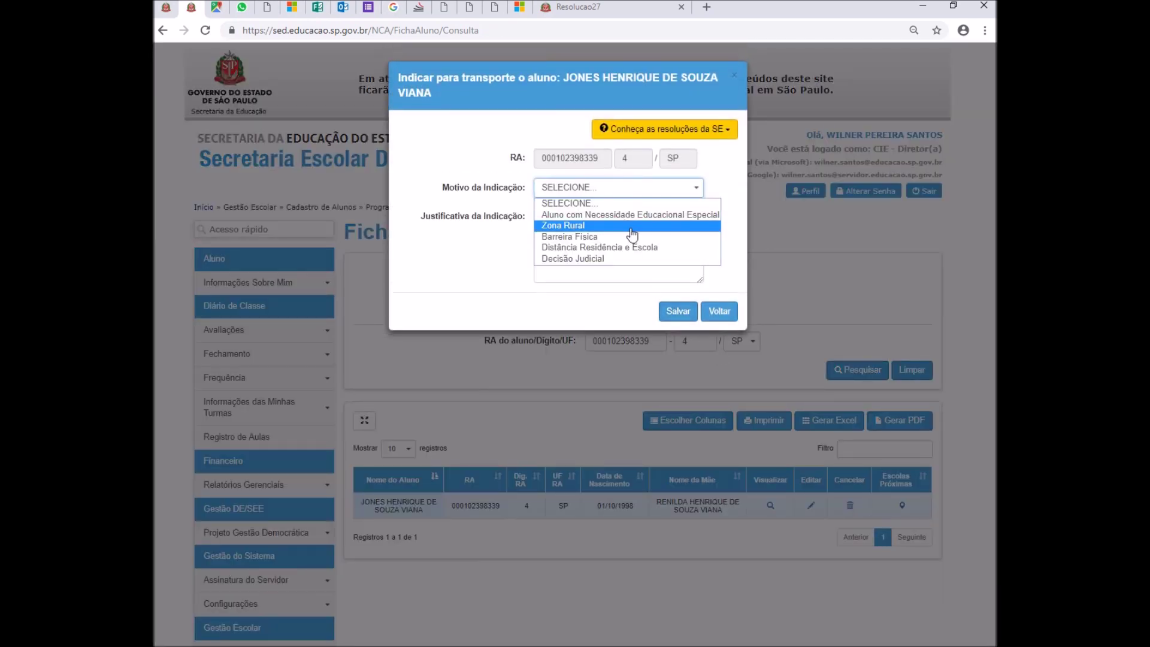
left_click(628, 238)
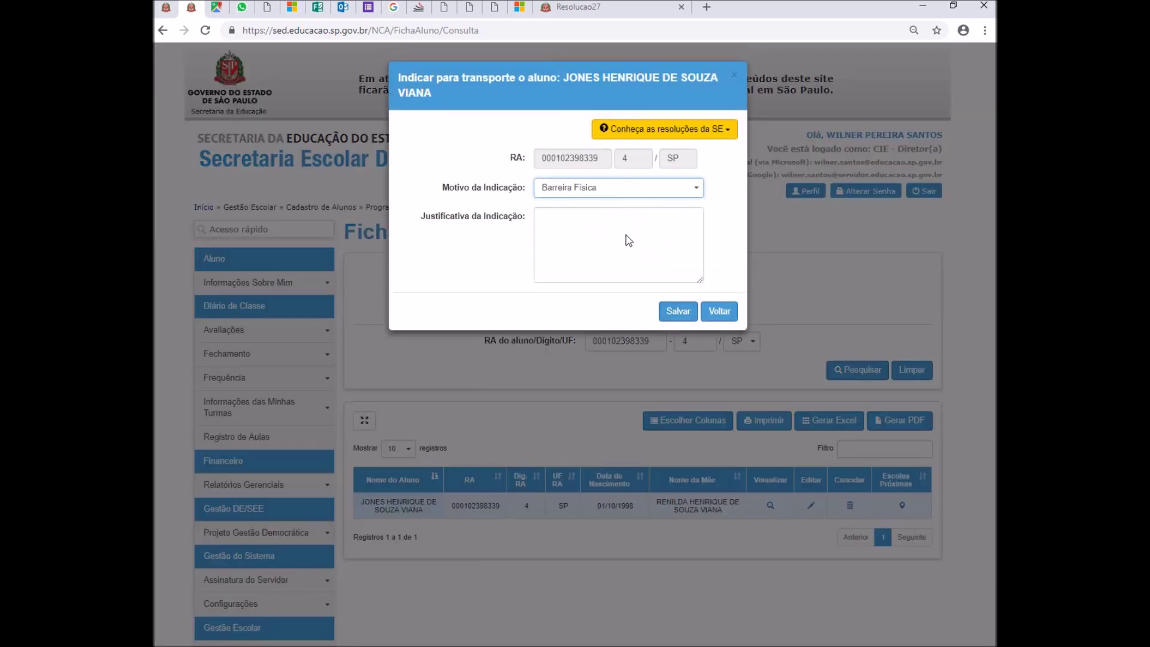
- Open the Resolução SE 27 text from the SE resolutions list, closing the duplicate copy
left_click(680, 136)
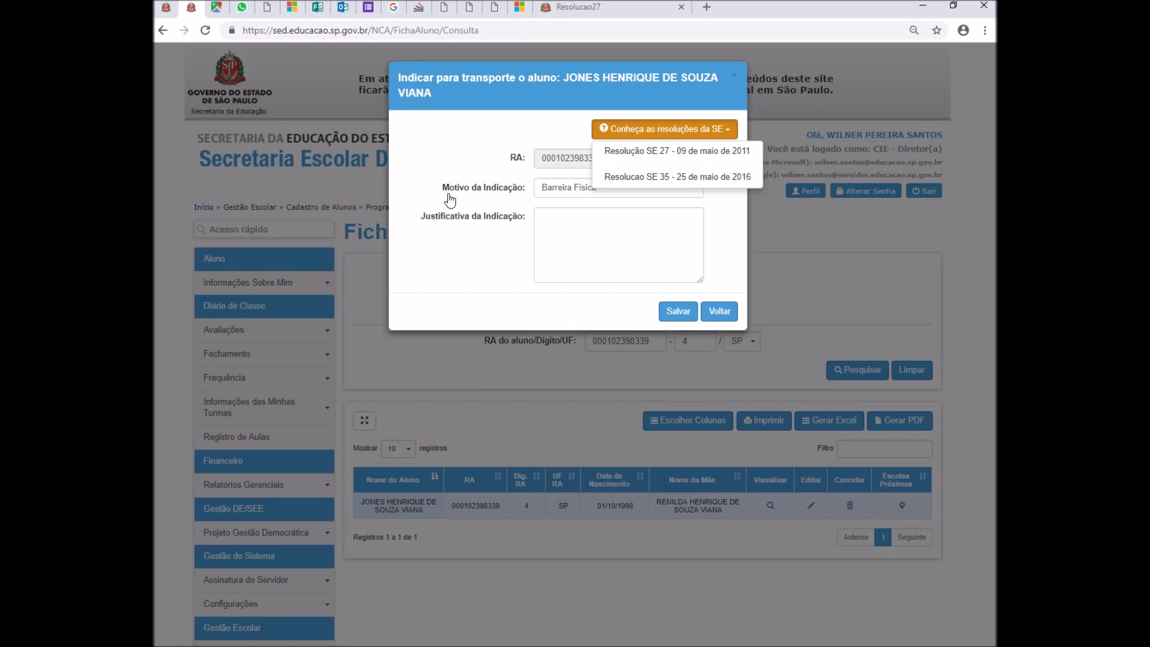
left_click(661, 156)
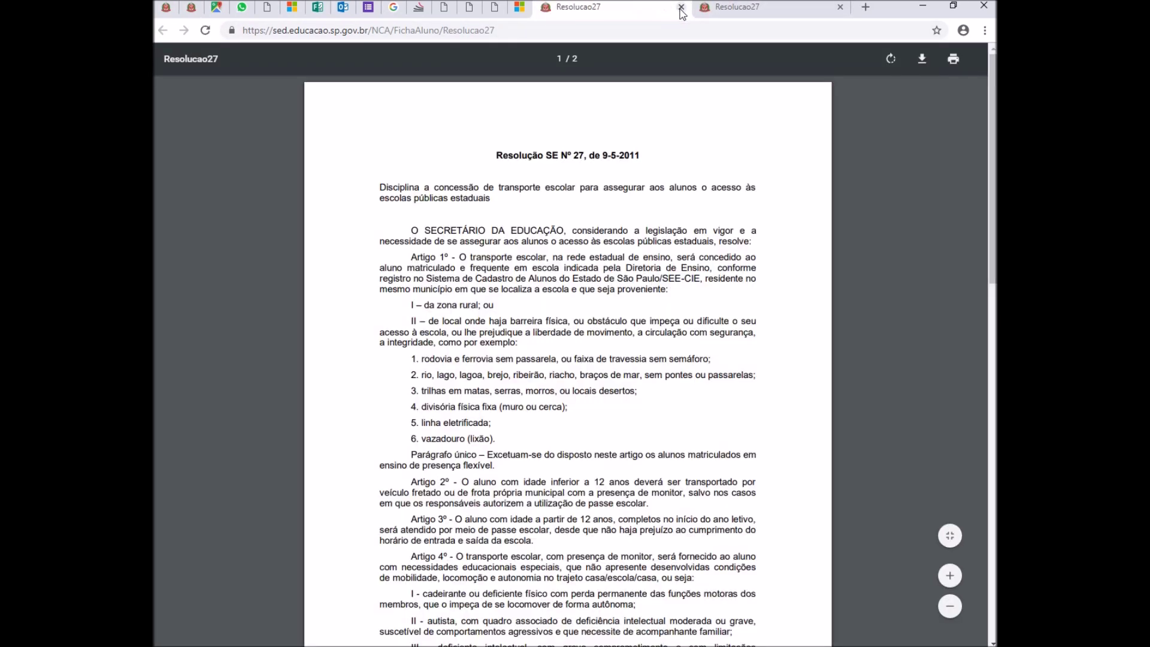
left_click(681, 7)
- Copy item 1 (rodovia e ferrovia sem passarela) from Resolução SE 27 into the justification
left_click(672, 14)
left_click_drag(414, 361, 501, 444)
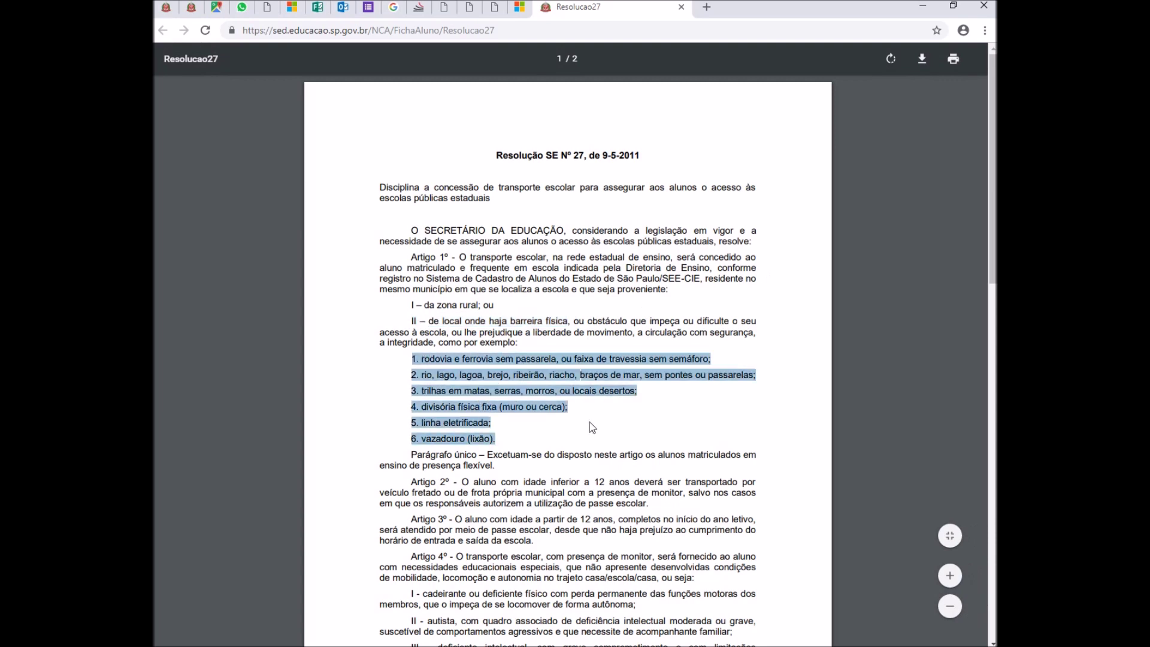
left_click(496, 391)
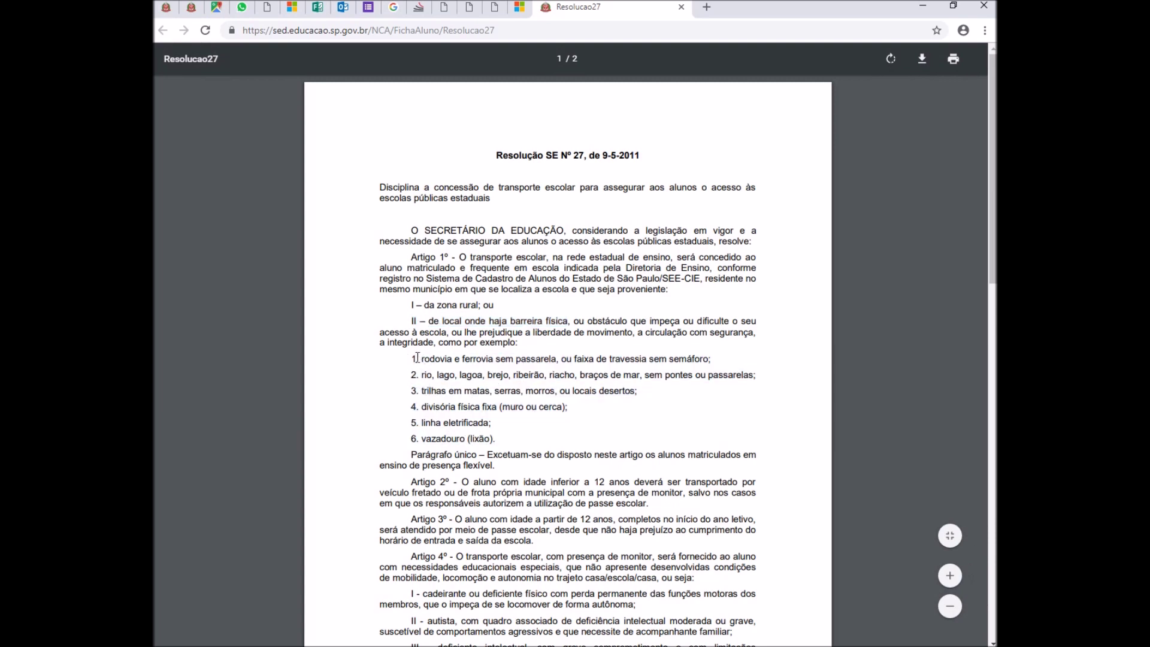
left_click_drag(412, 360, 705, 361)
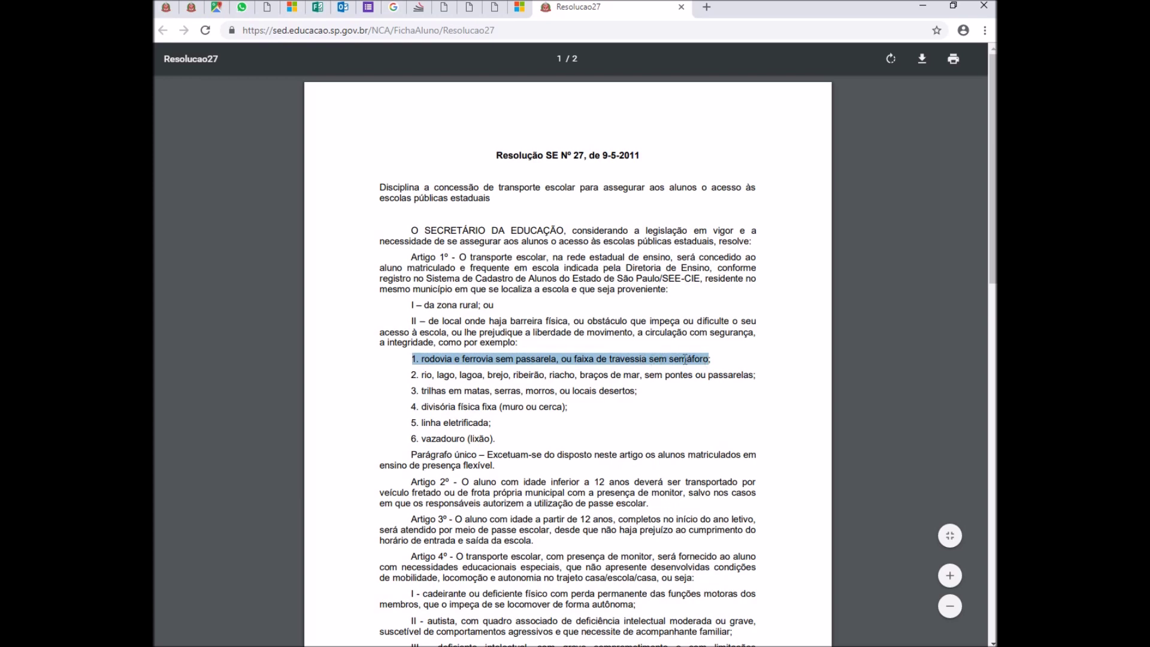
right_click(619, 359)
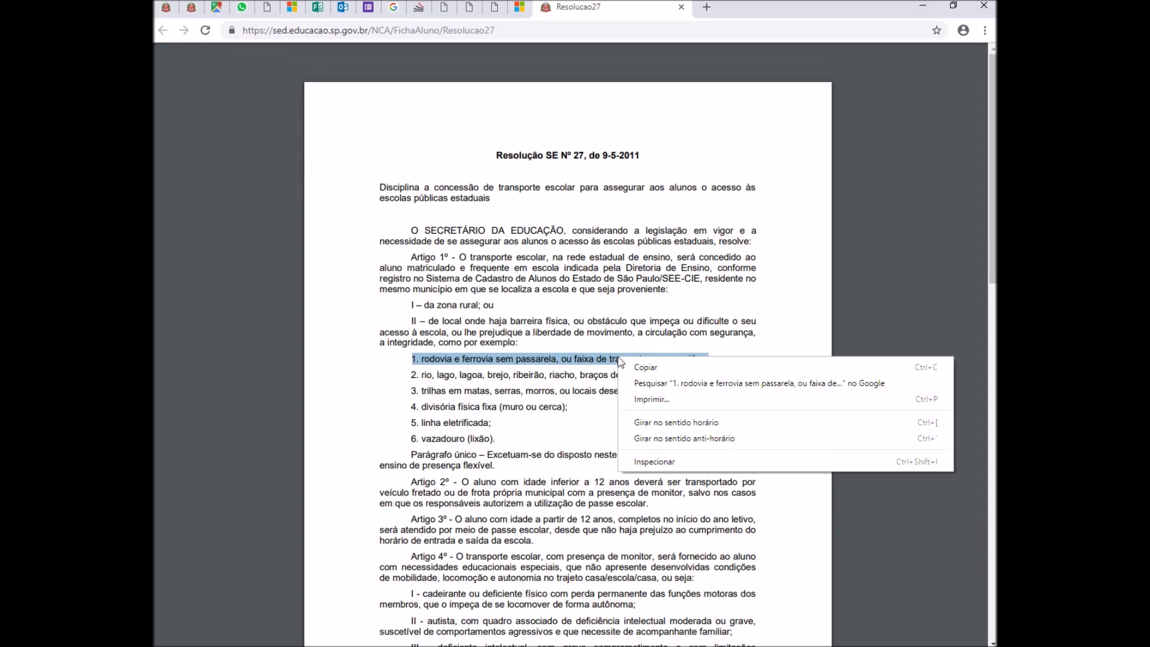
left_click(645, 367)
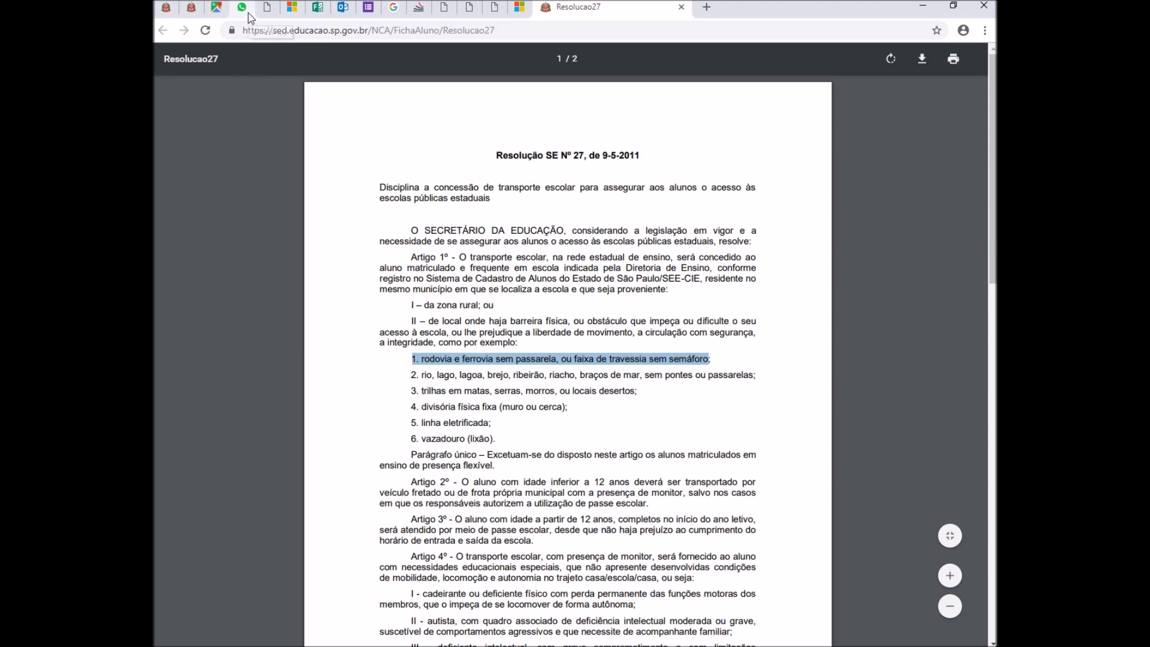
left_click(191, 8)
left_click(581, 219)
key("ctrl+v")
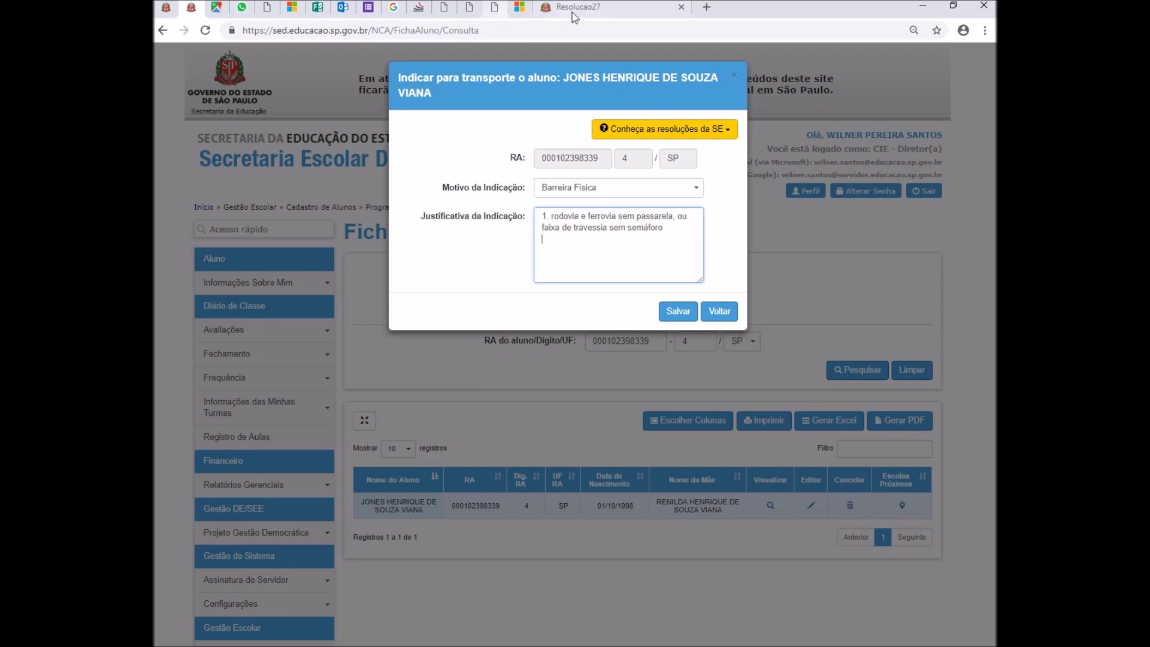
- Add item 3 (trilhas em matas, serras, morros) to the justification
key("ctrl+9")
left_click_drag(409, 392, 654, 391)
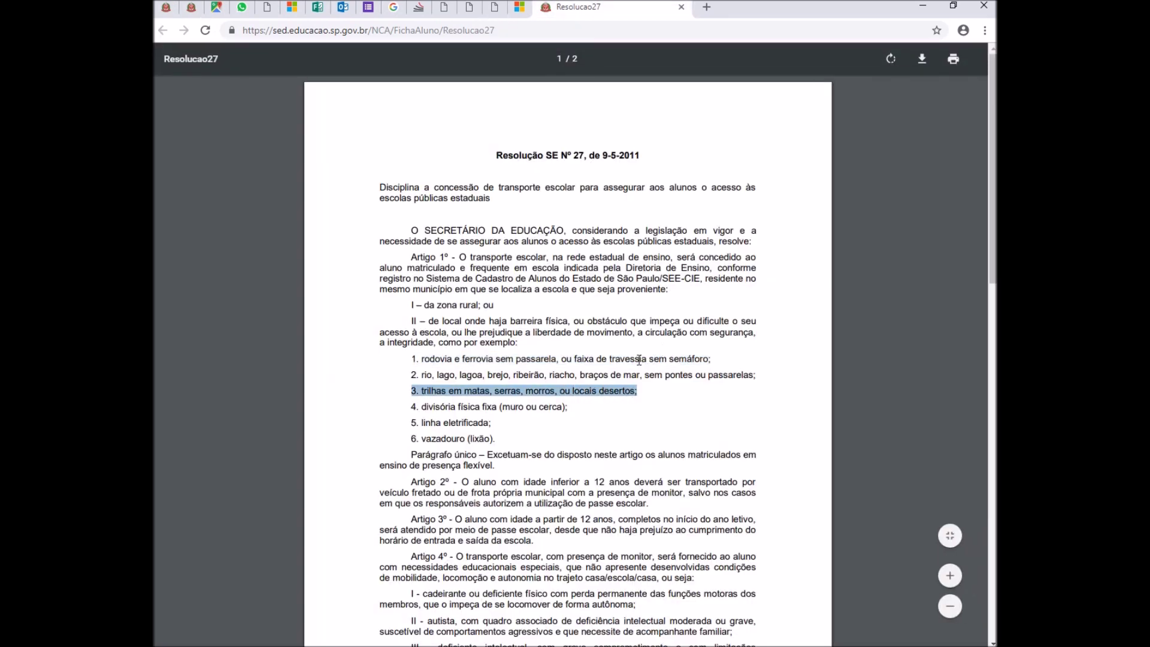
right_click(613, 400)
left_click(618, 404)
left_click(192, 17)
key("ctrl+v")
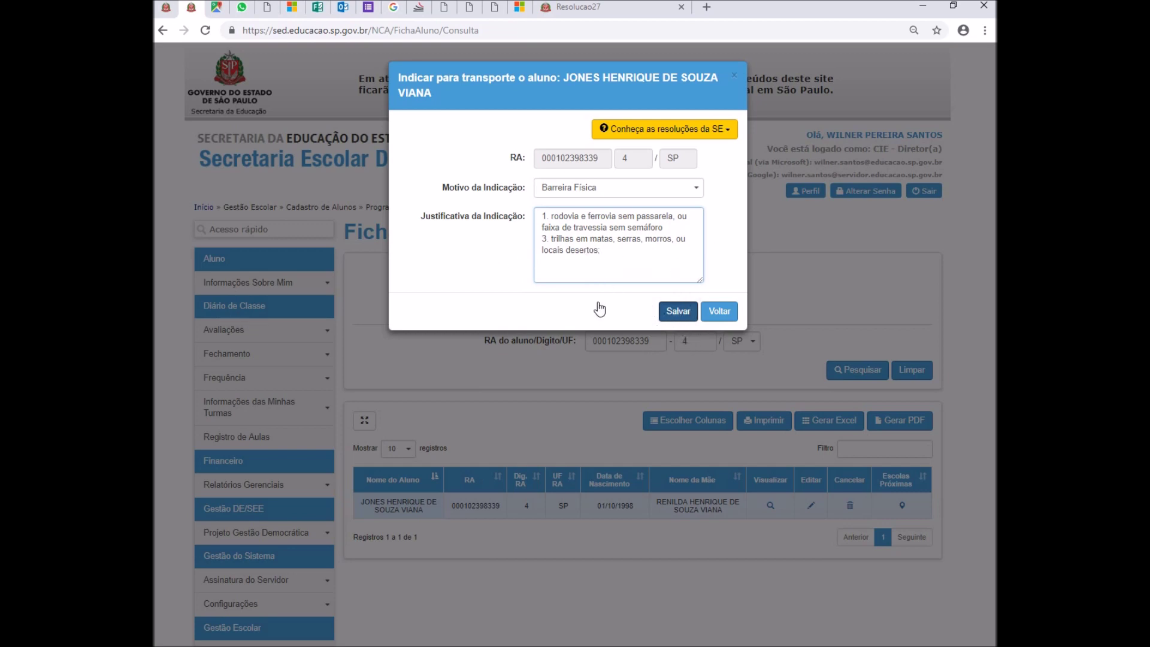
- Save the Barreira Física indication after accepting the Li e estou ciente declaration
left_click(677, 311)
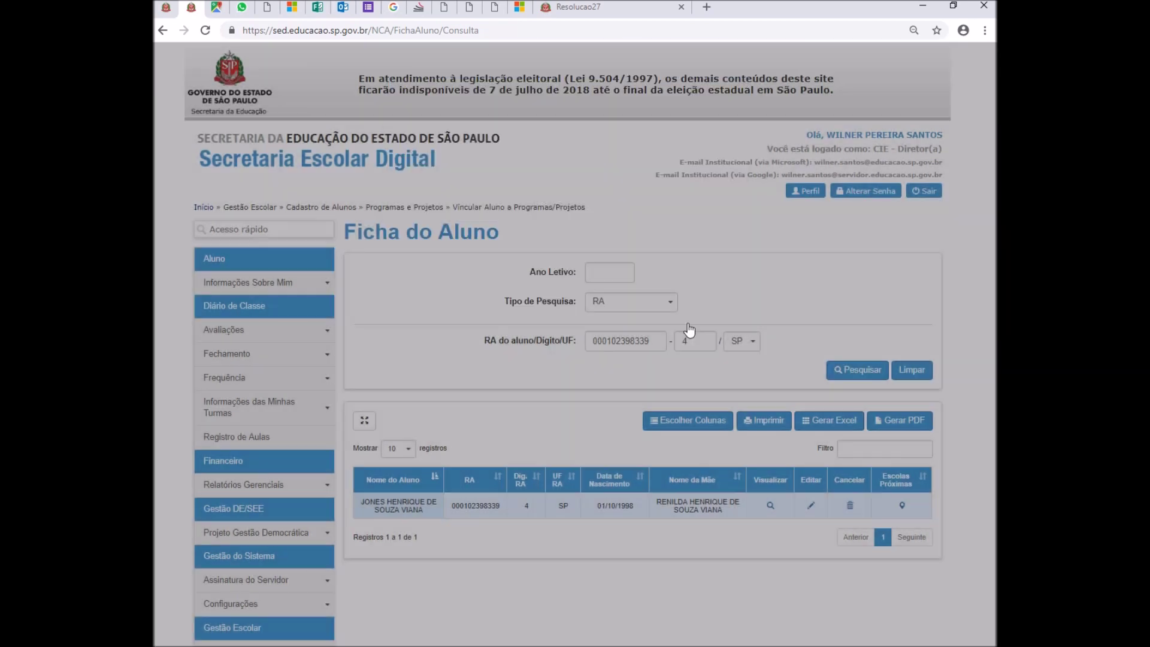
left_click(334, 259)
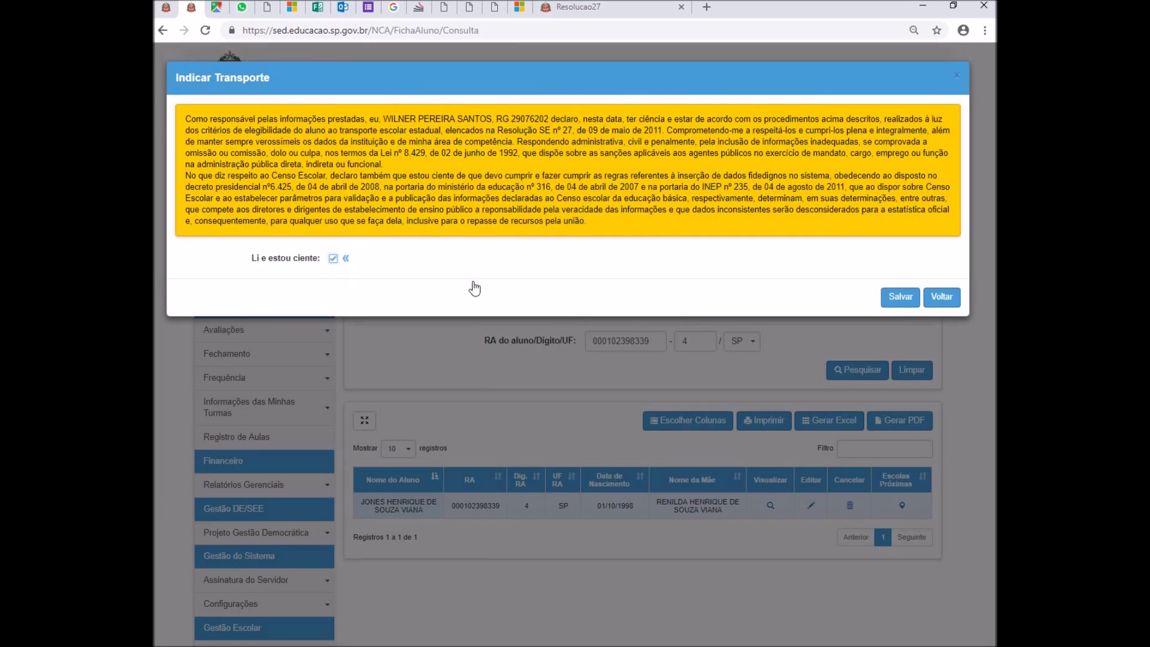
left_click(900, 298)
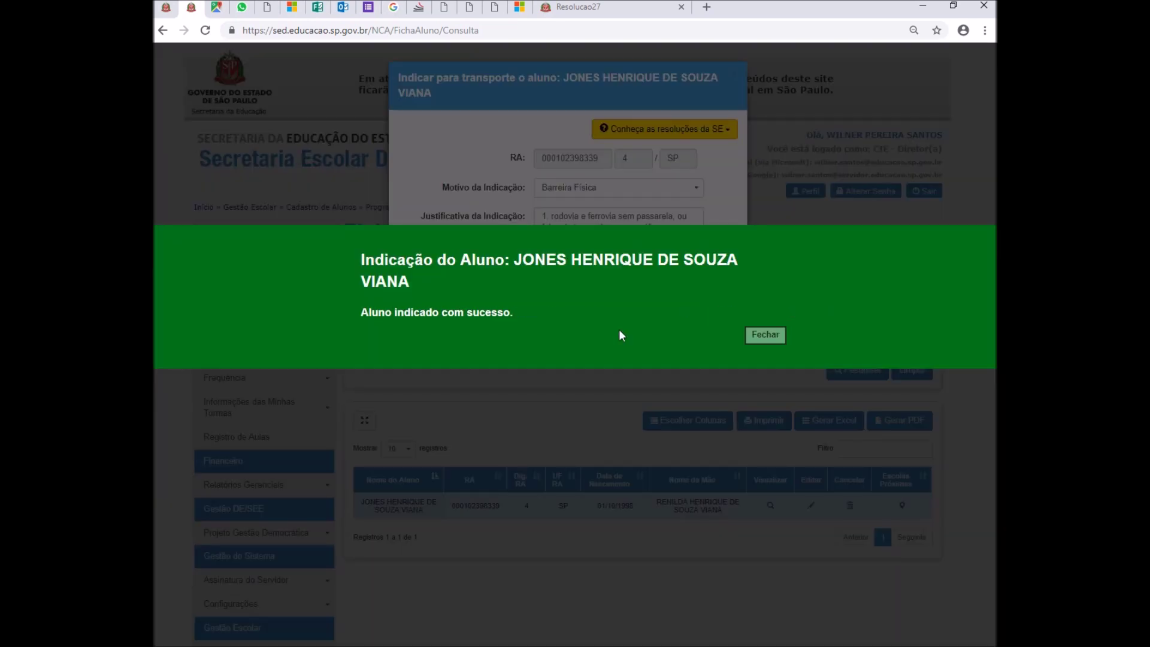
left_click(765, 336)
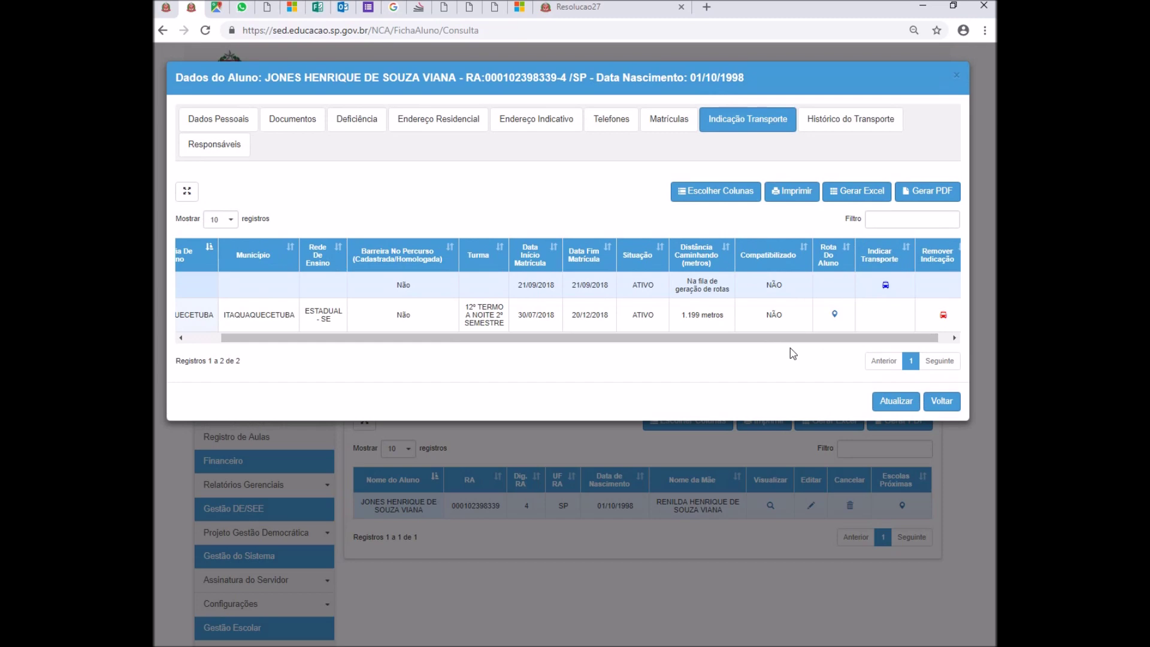
- Refresh the transport indications, close Dados do Aluno and return to Resolução SE 27
left_click(901, 400)
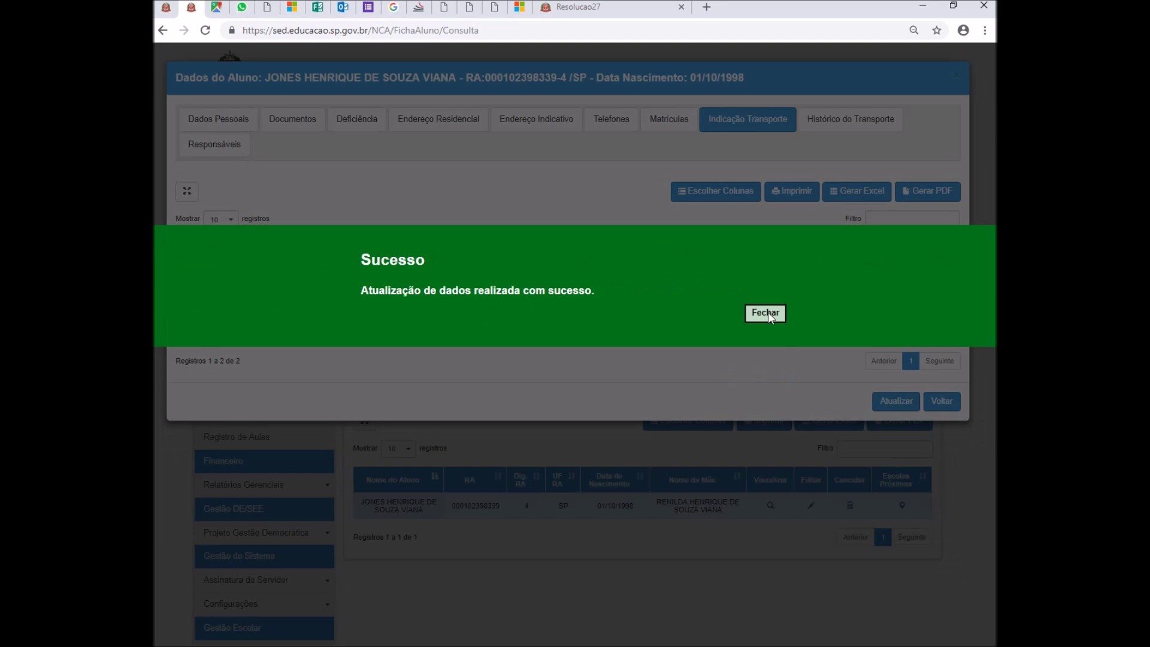
left_click(766, 312)
left_click(957, 75)
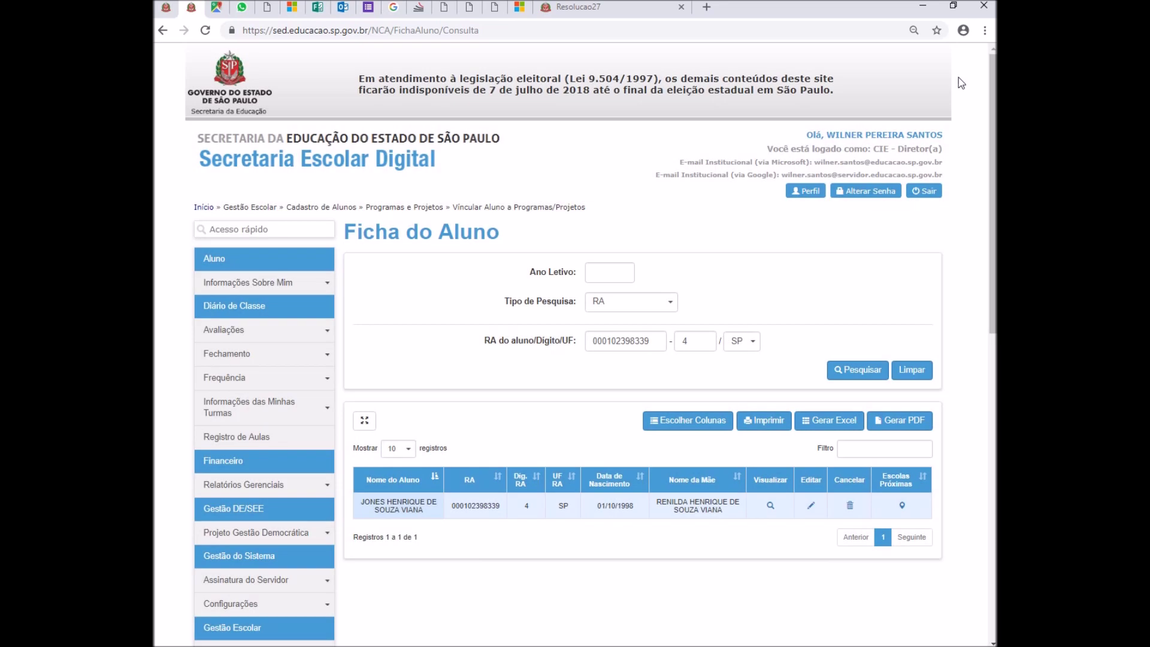
left_click(590, 6)
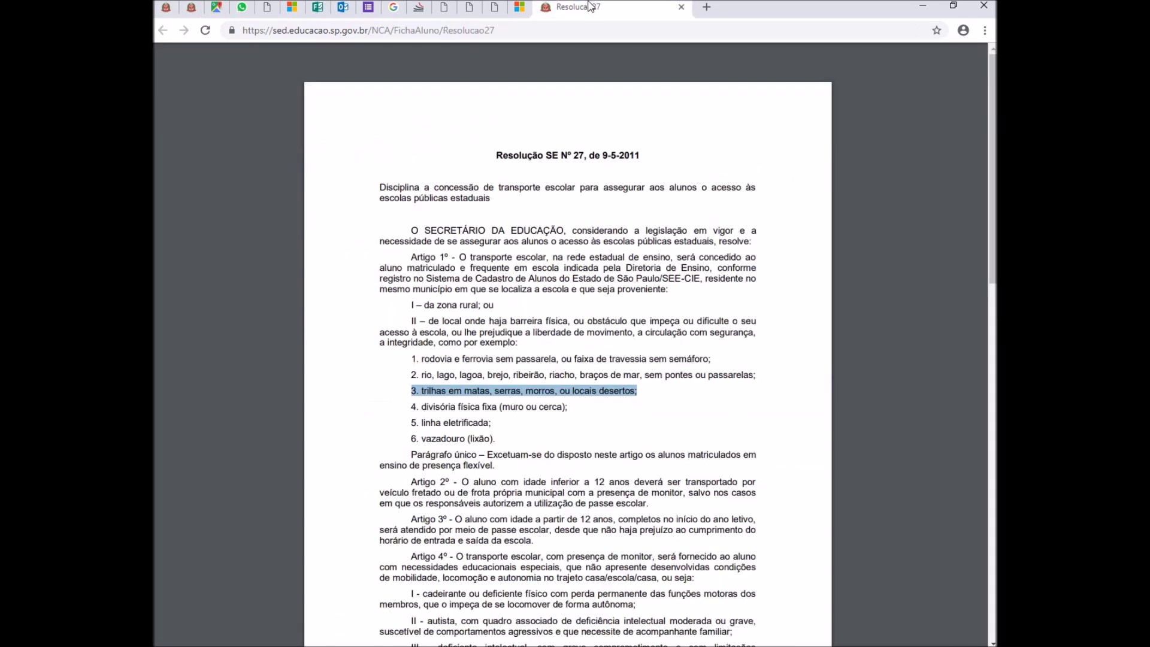